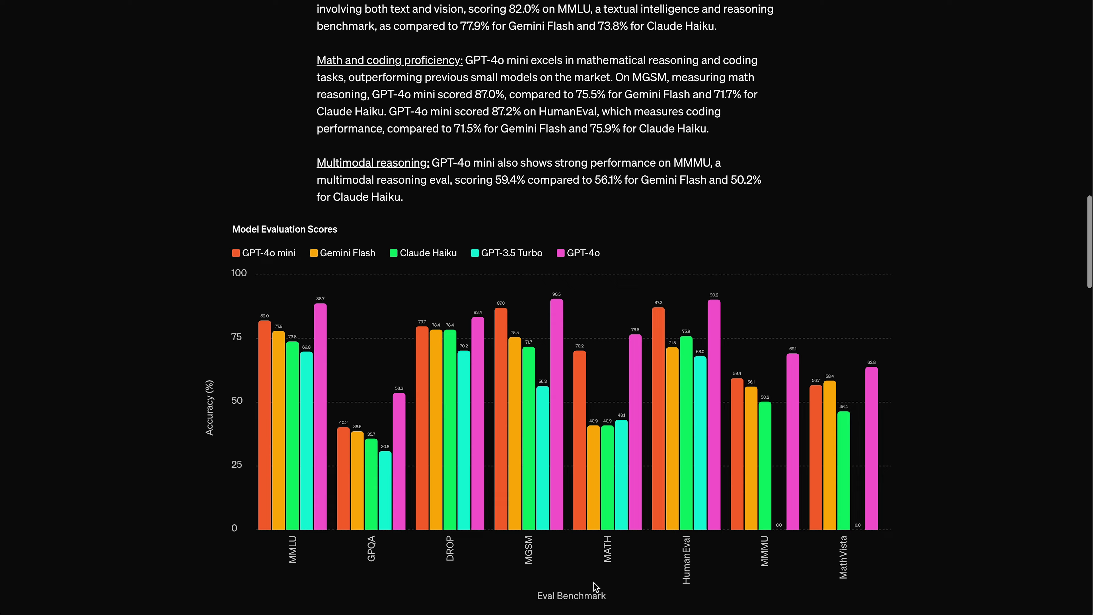
Review the Model Evaluation Scores chart comparing GPT-4o mini with Gemini Flash, Claude Haiku, GPT-3.5 Turbo and GPT-4o
scroll(593, 581, down, 3)
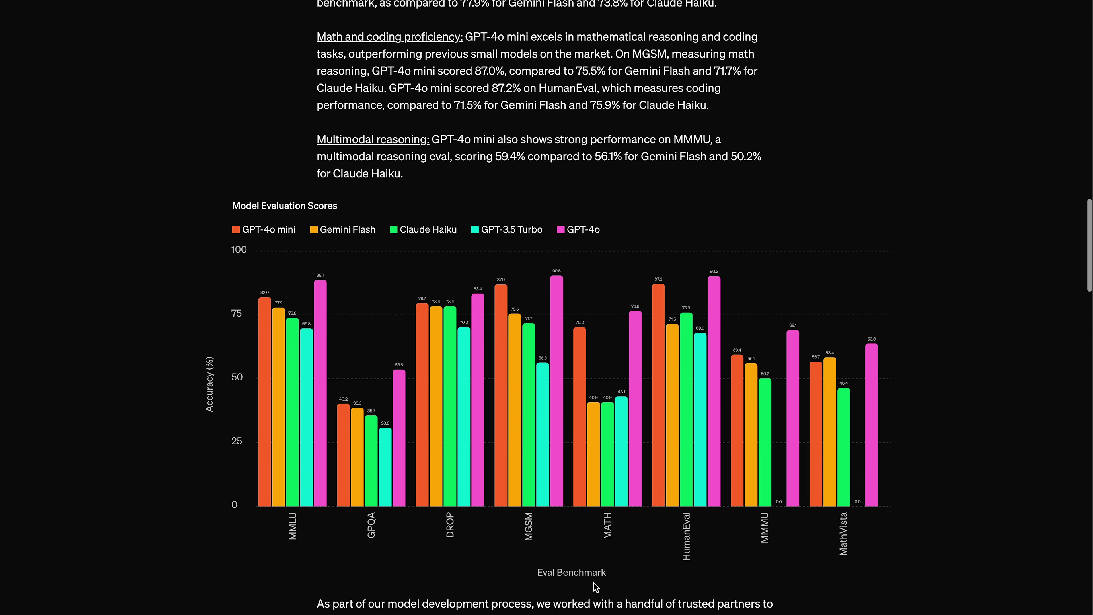
scroll(593, 582, down, 2)
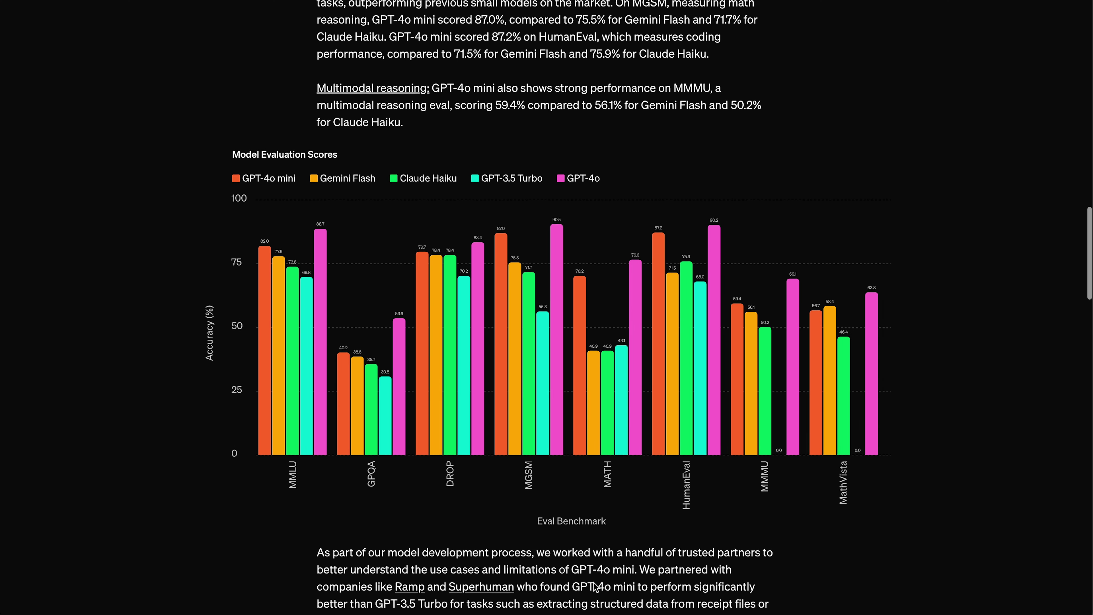
scroll(594, 582, down, 3)
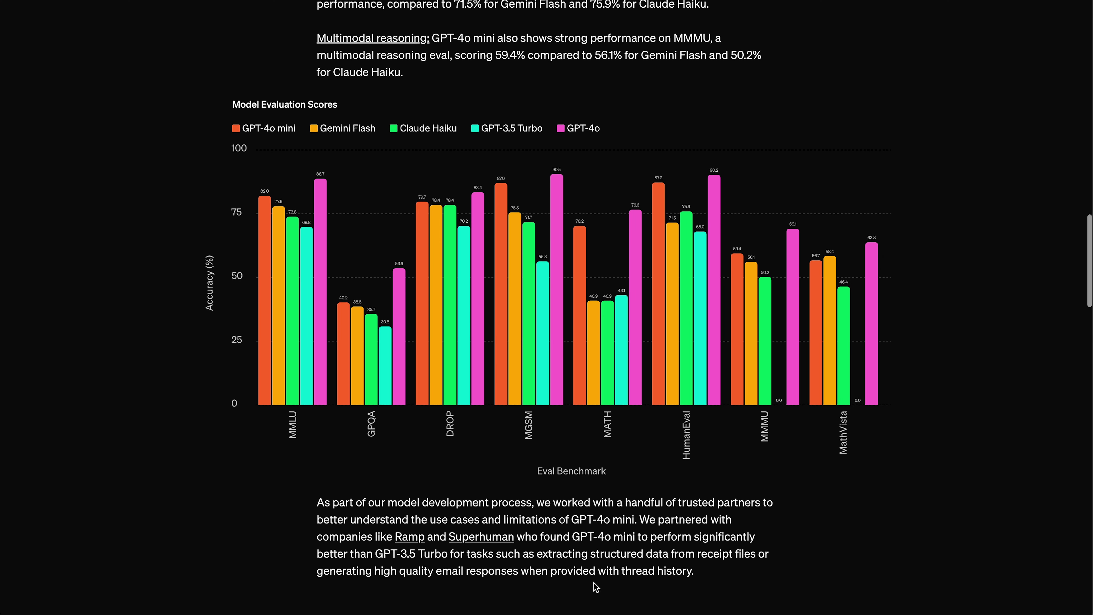
scroll(594, 582, down, 2)
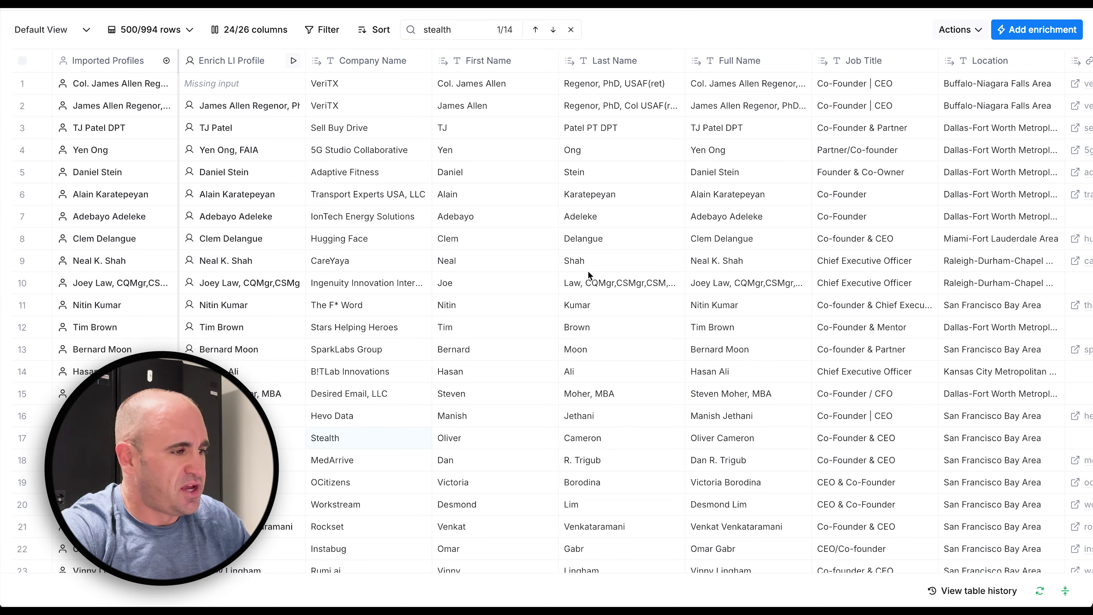
Inspect the inputs of the Find People (18 July 2024) source behind the Imported Profiles column, and close its details
scroll(587, 271, right, 2)
scroll(587, 270, left, 2)
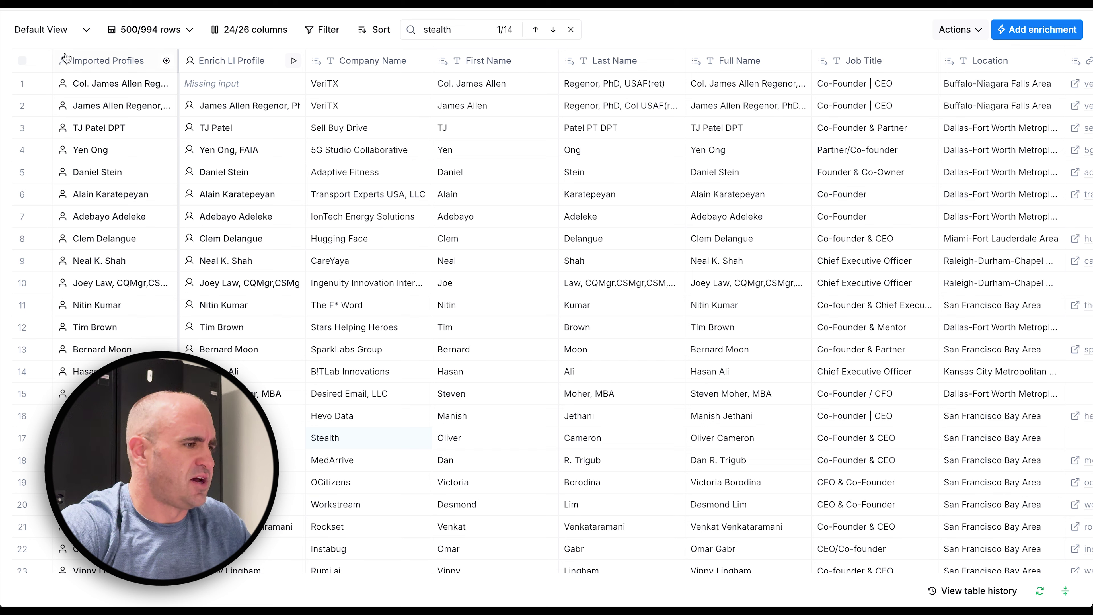
click(93, 67)
mouse_move(118, 120)
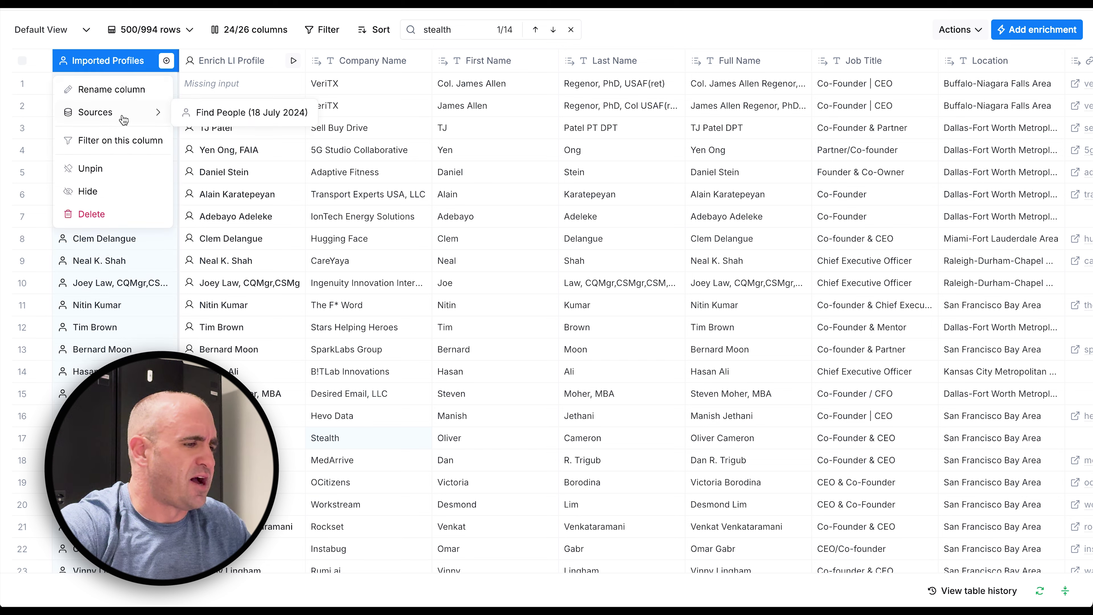
click(196, 112)
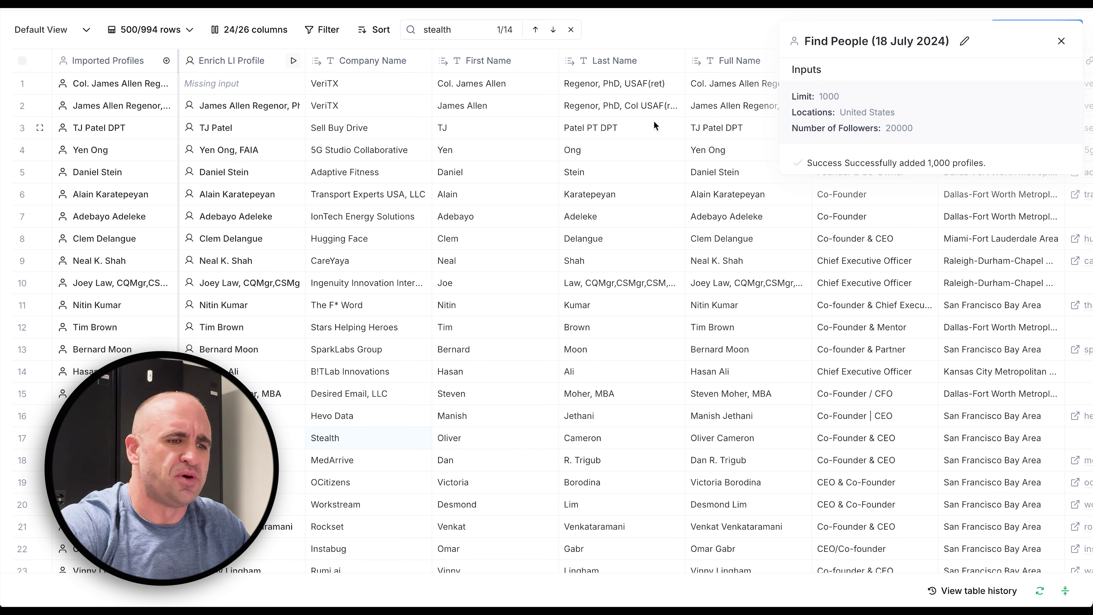
click(1061, 41)
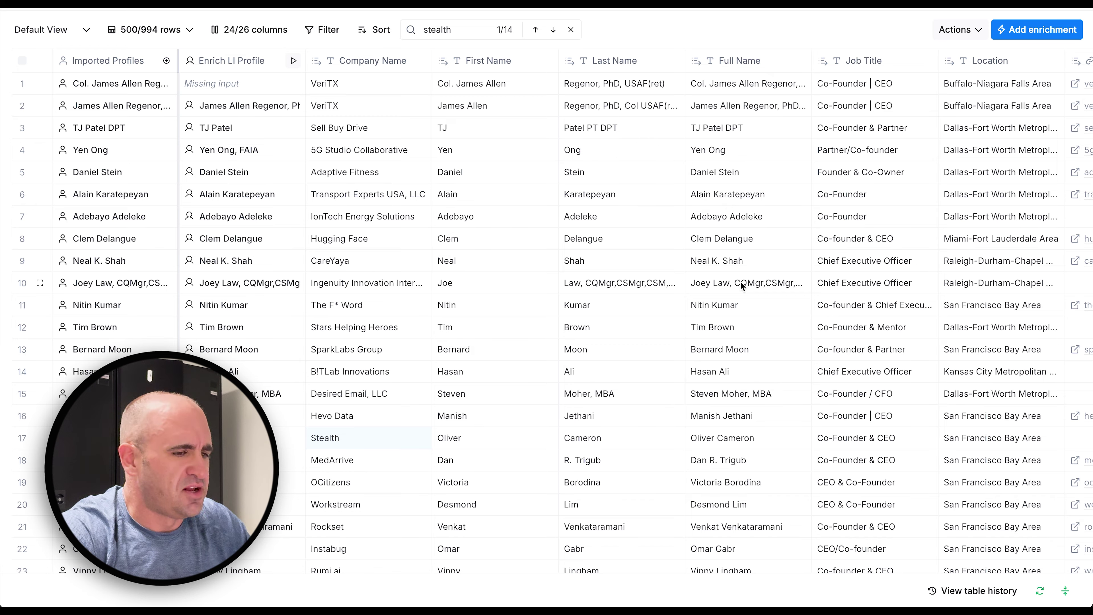
Look over the table's profile, company, job title, location and domain columns and its first few dozen rows
scroll(740, 282, right, 8)
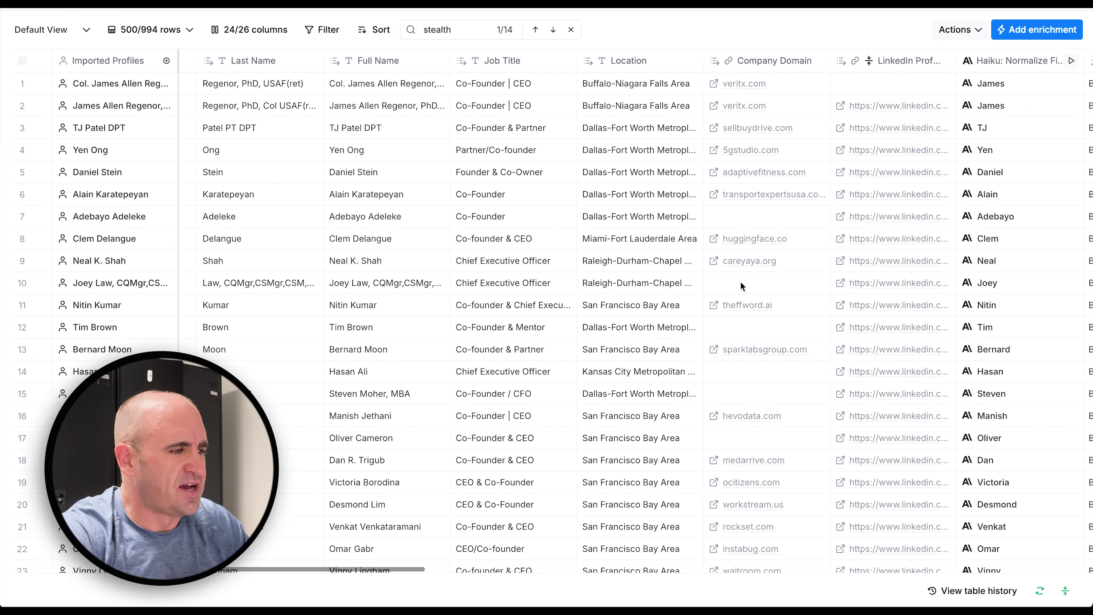
scroll(740, 281, right, 6)
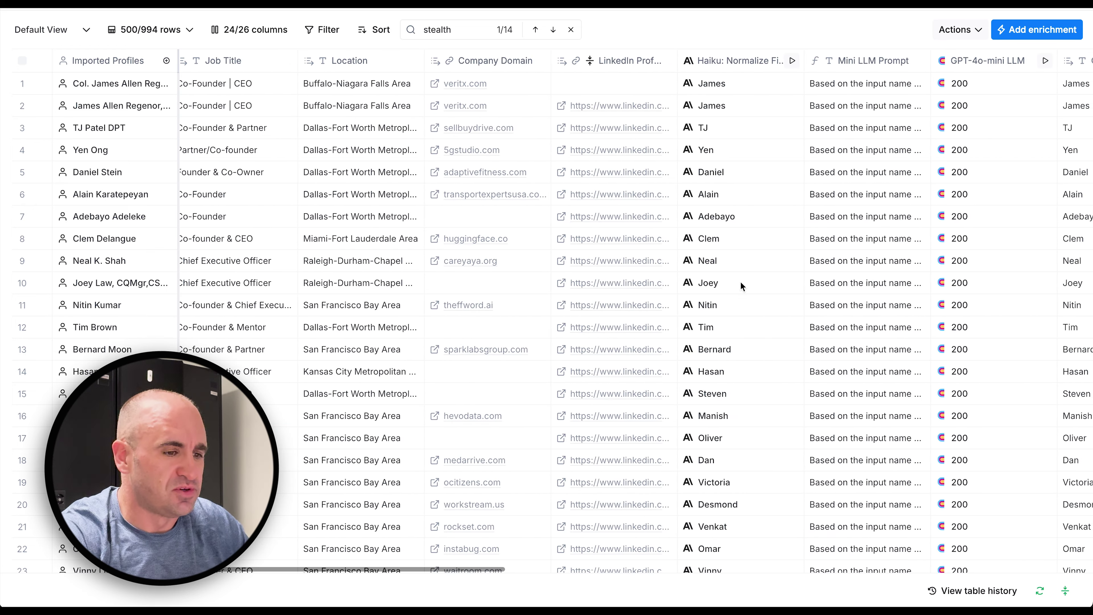
scroll(740, 281, left, 14)
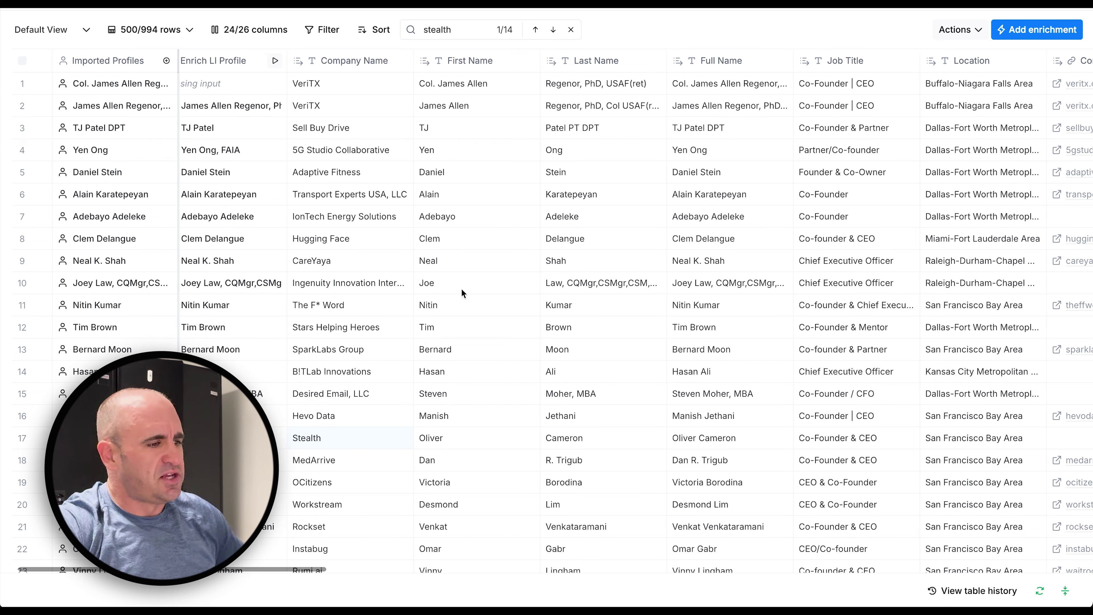
scroll(461, 288, left, 1)
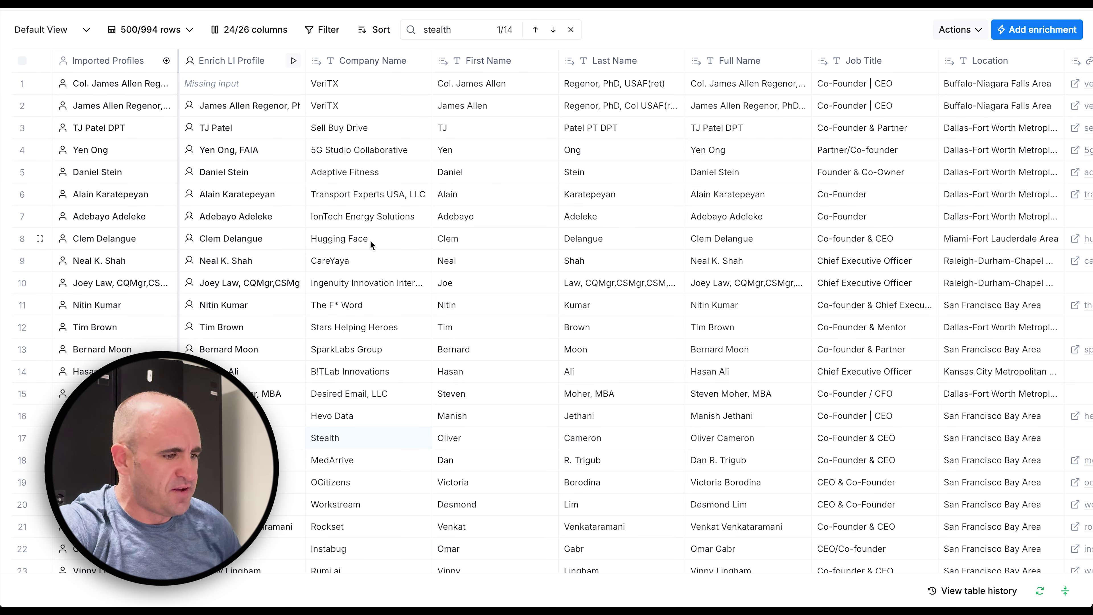
scroll(373, 241, down, 8)
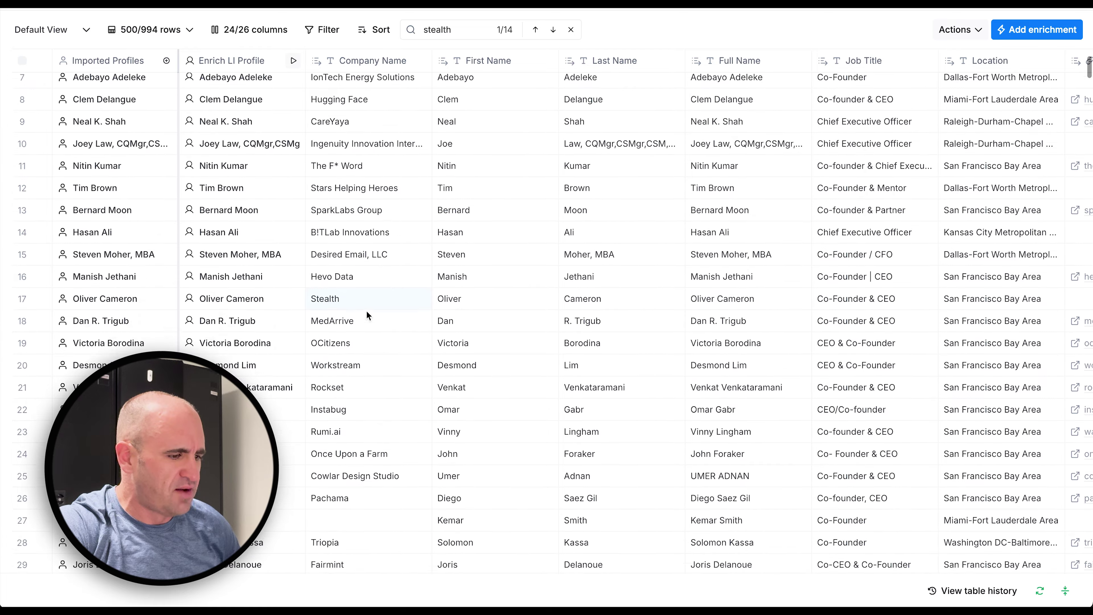
scroll(366, 310, down, 5)
scroll(366, 310, up, 3)
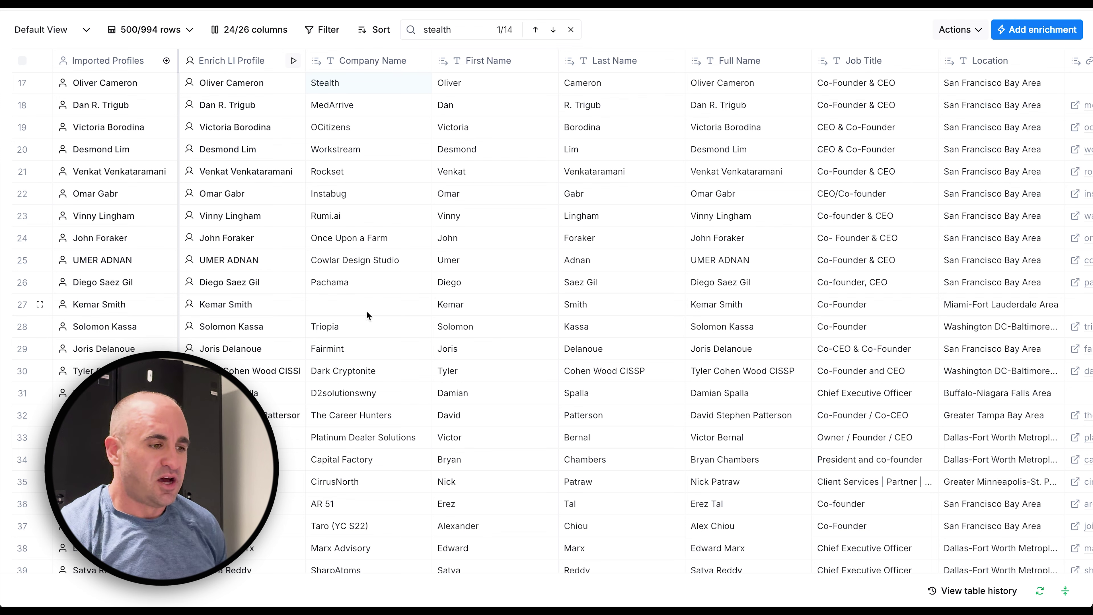
Inspect the model and prompt settings of the Gemini: Generate text column, and close them without changes
scroll(268, 268, right, 3)
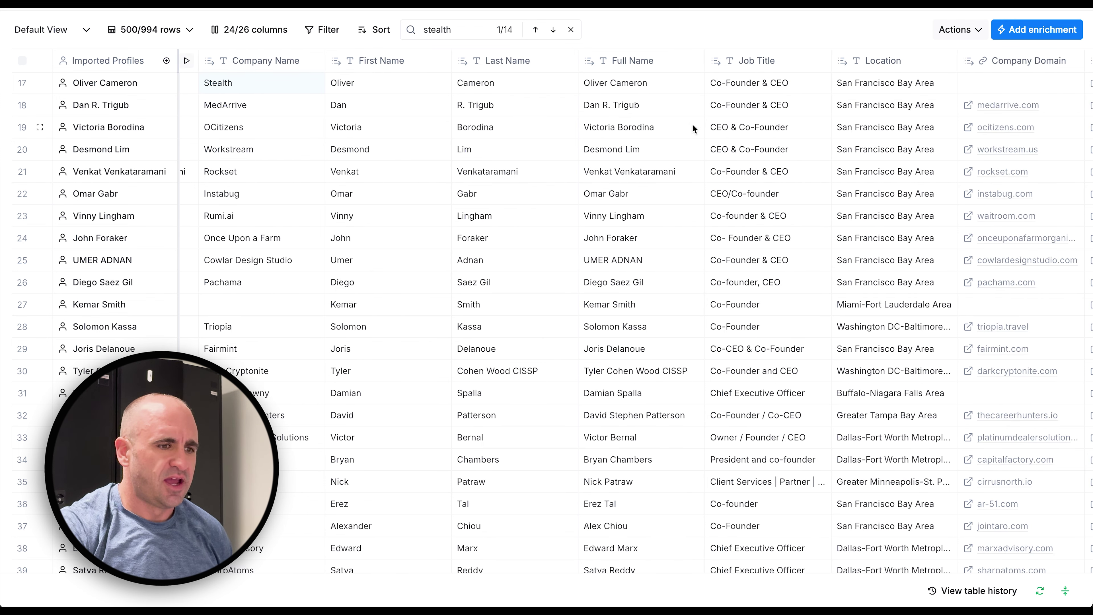
scroll(696, 135, right, 10)
scroll(698, 139, right, 1)
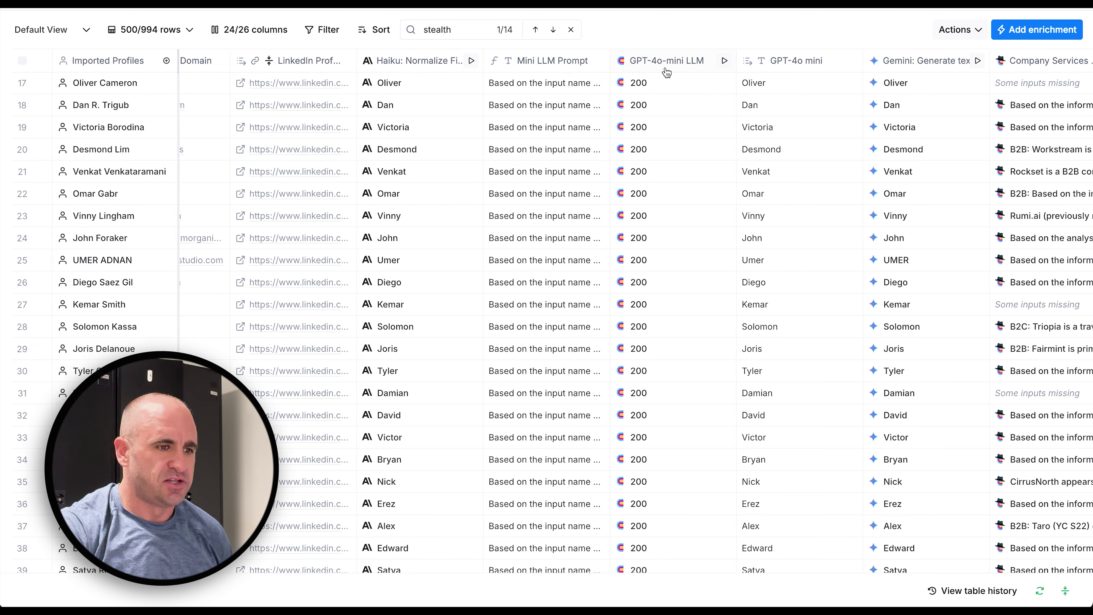
scroll(667, 73, right, 5)
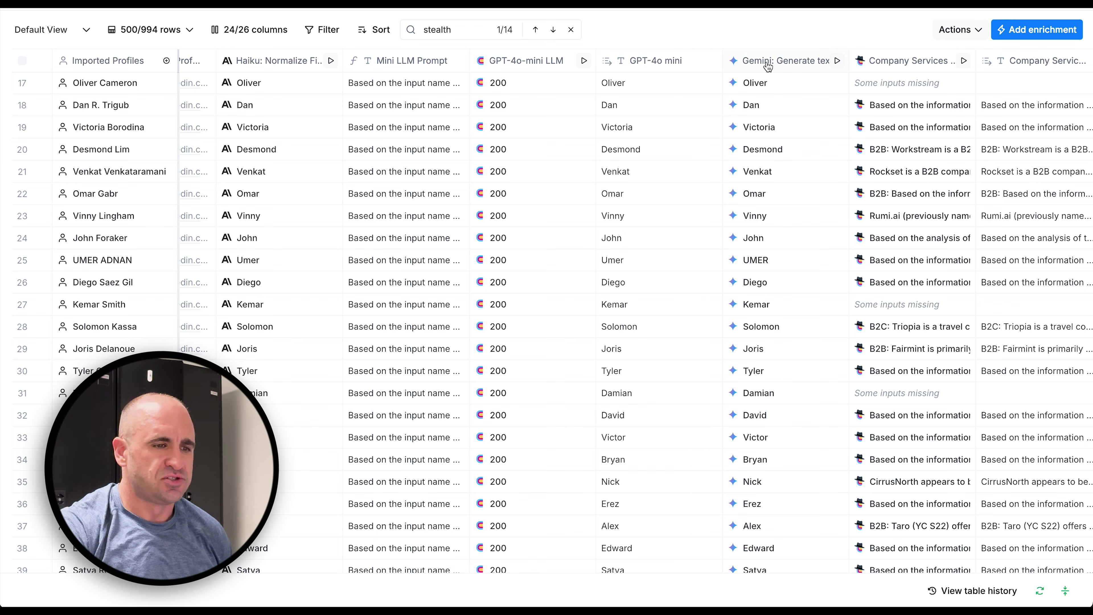
click(768, 66)
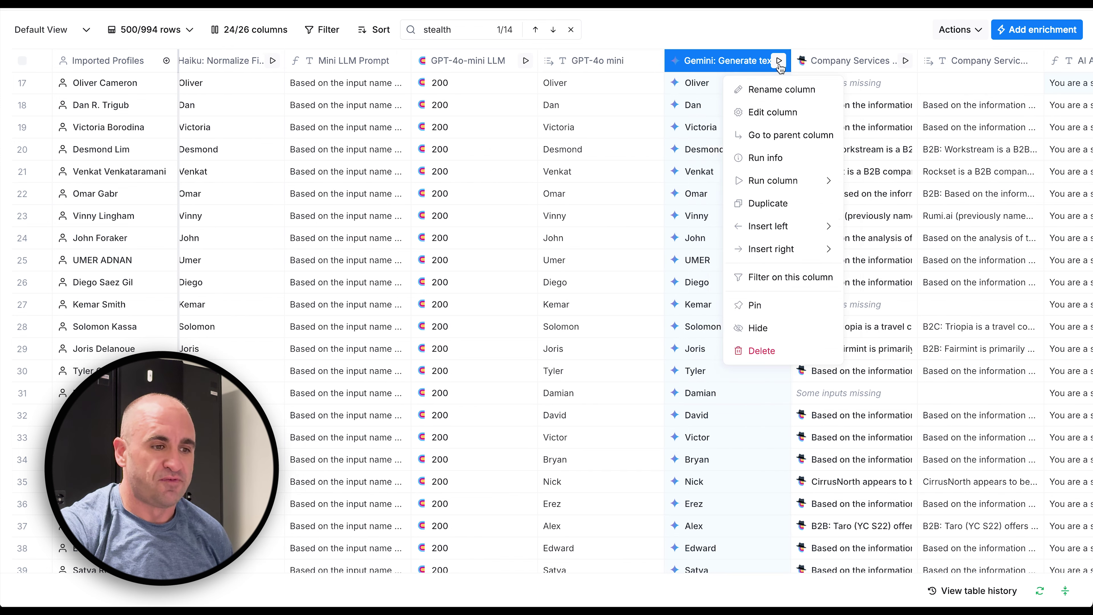
click(766, 110)
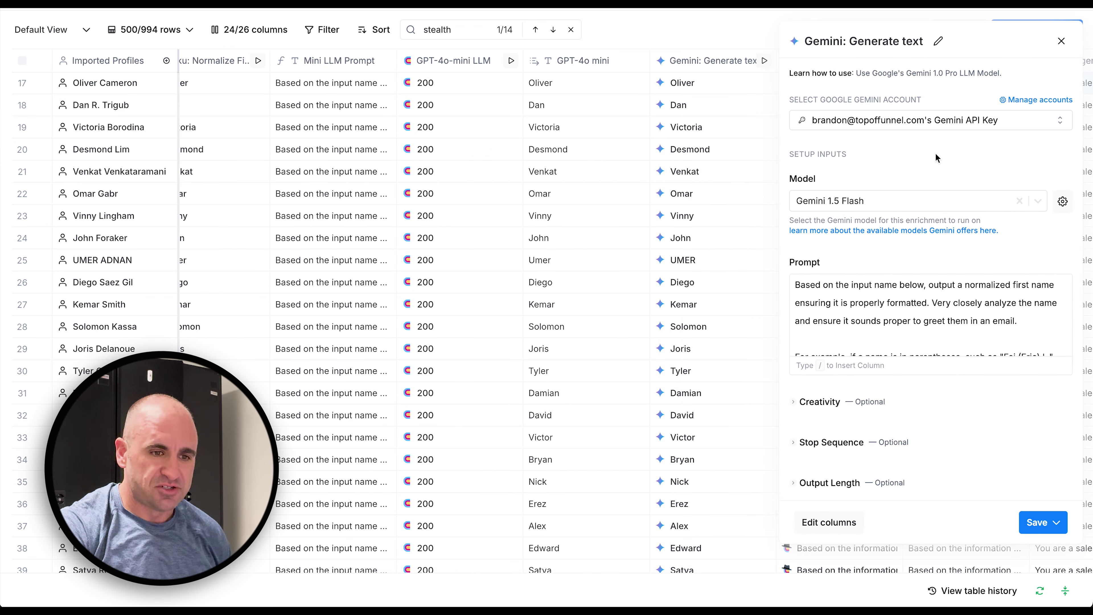
click(1061, 41)
Open the settings of the Haiku: Normalize First Name column and read its full prompt through to the Full Name input
scroll(724, 235, left, 3)
scroll(724, 236, left, 10)
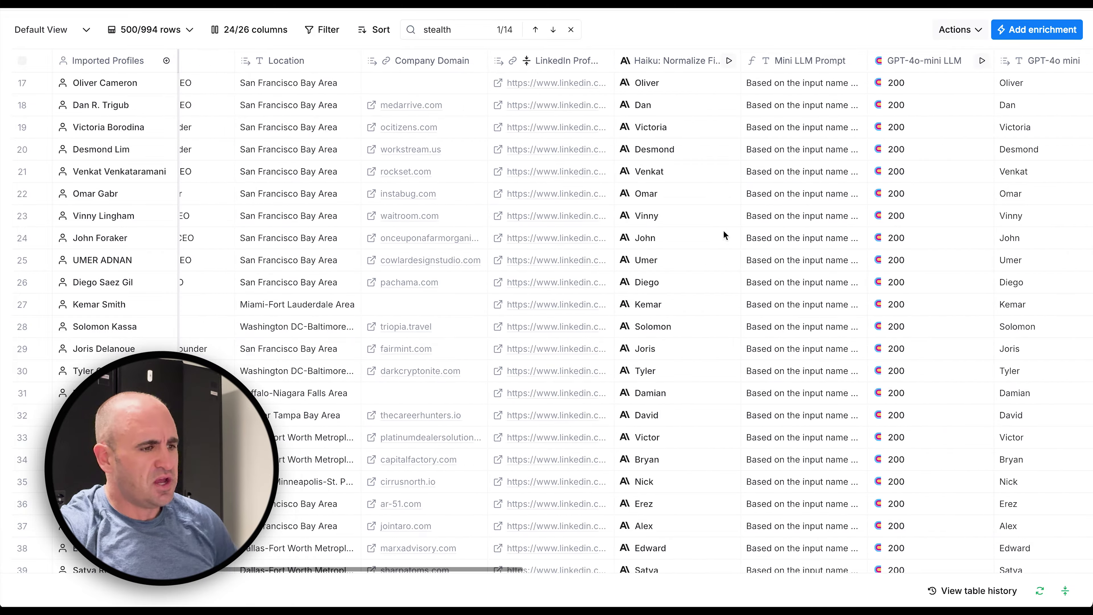
scroll(602, 150, right, 4)
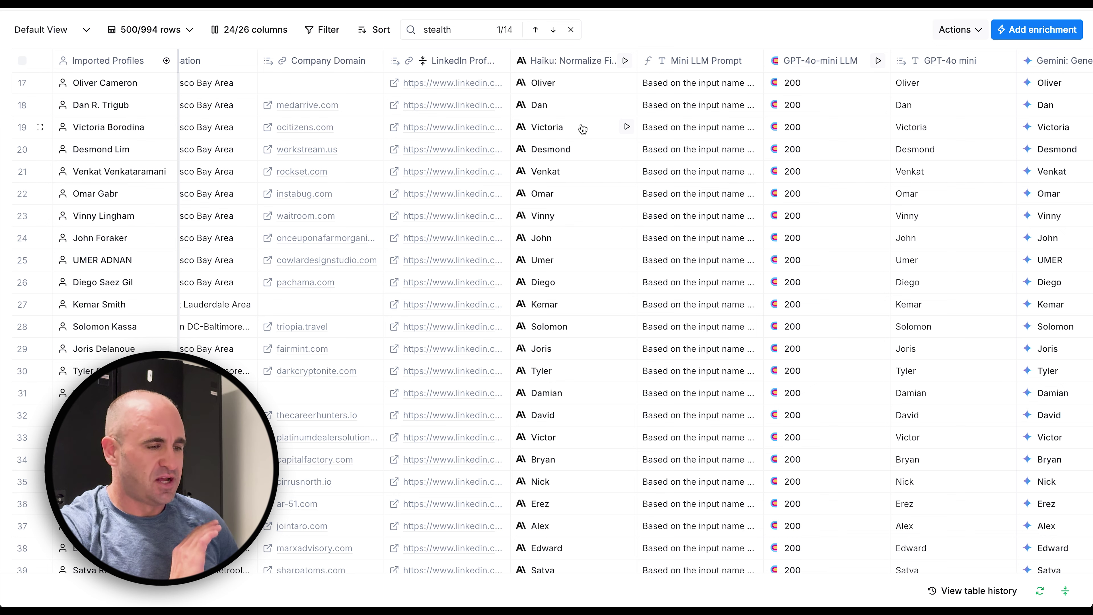
click(562, 62)
click(563, 111)
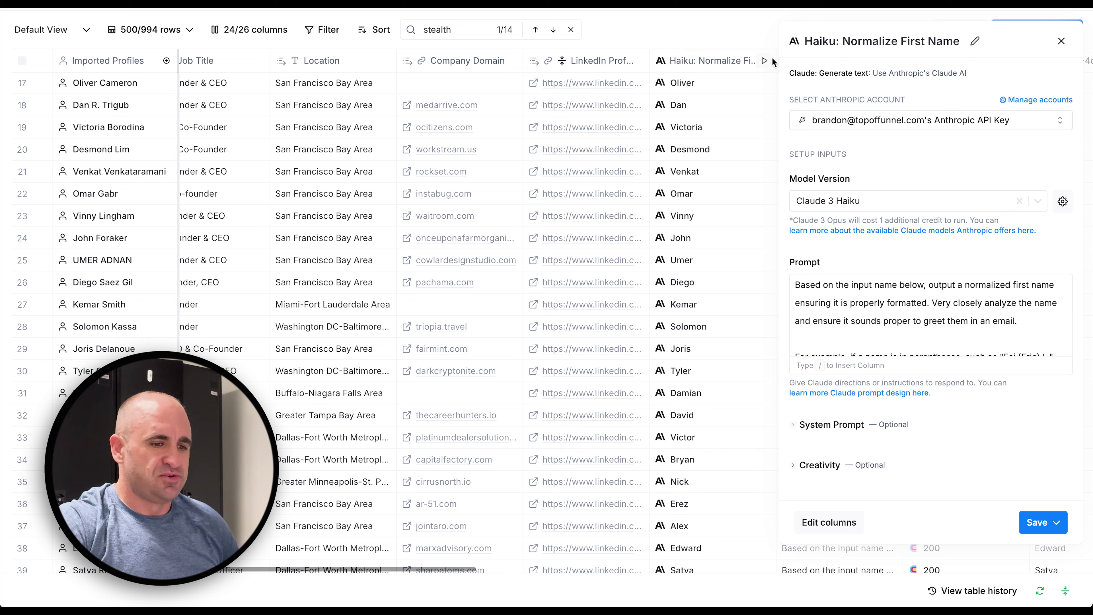
click(895, 303)
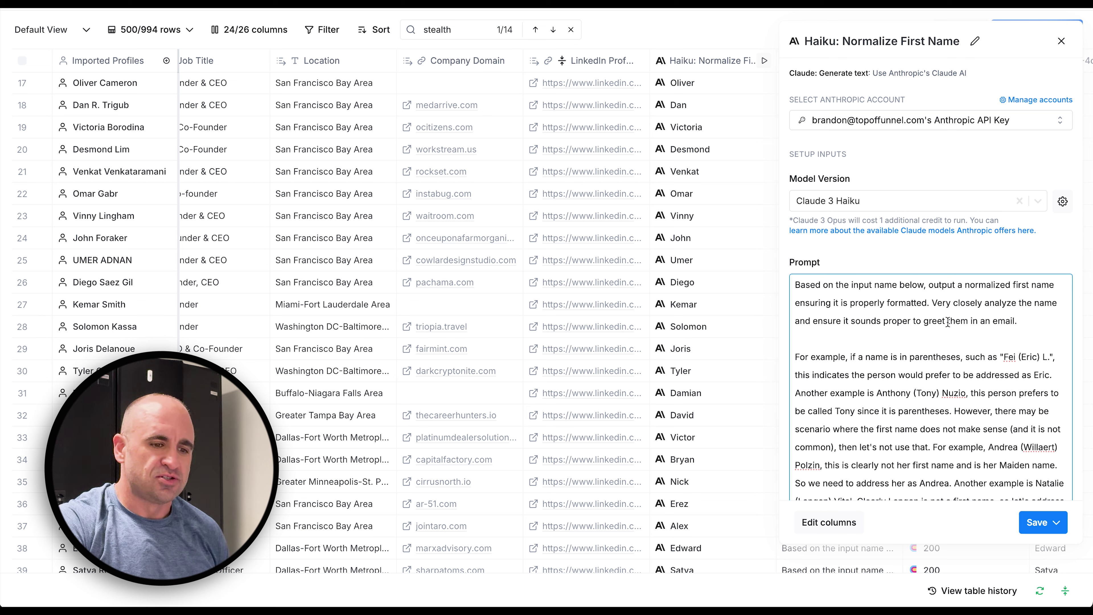
scroll(992, 325, down, 2)
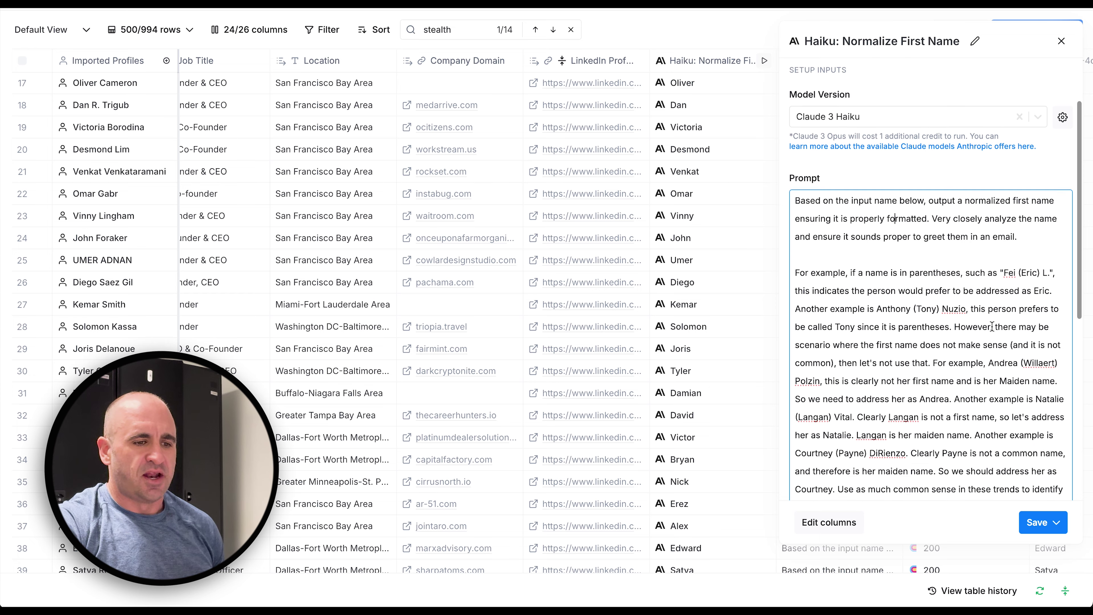
scroll(992, 326, down, 5)
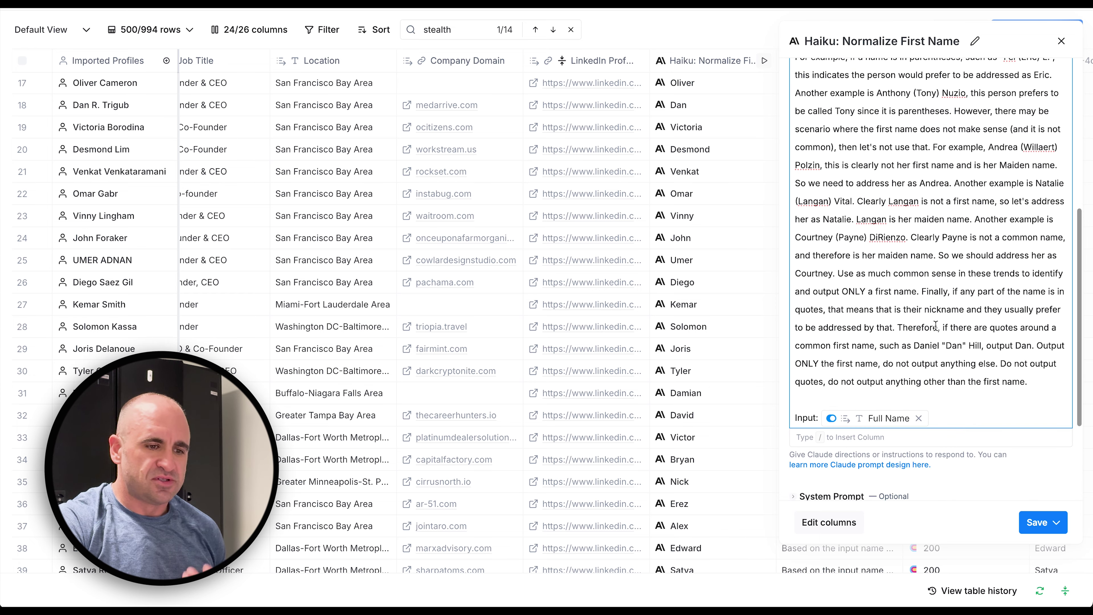
scroll(936, 326, down, 2)
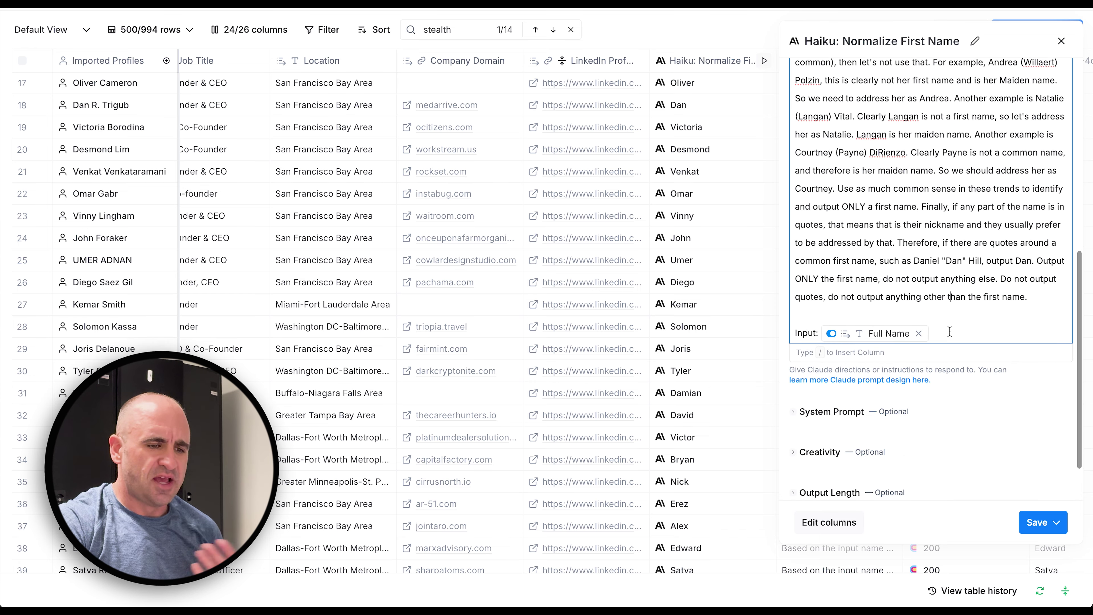
scroll(949, 332, up, 2)
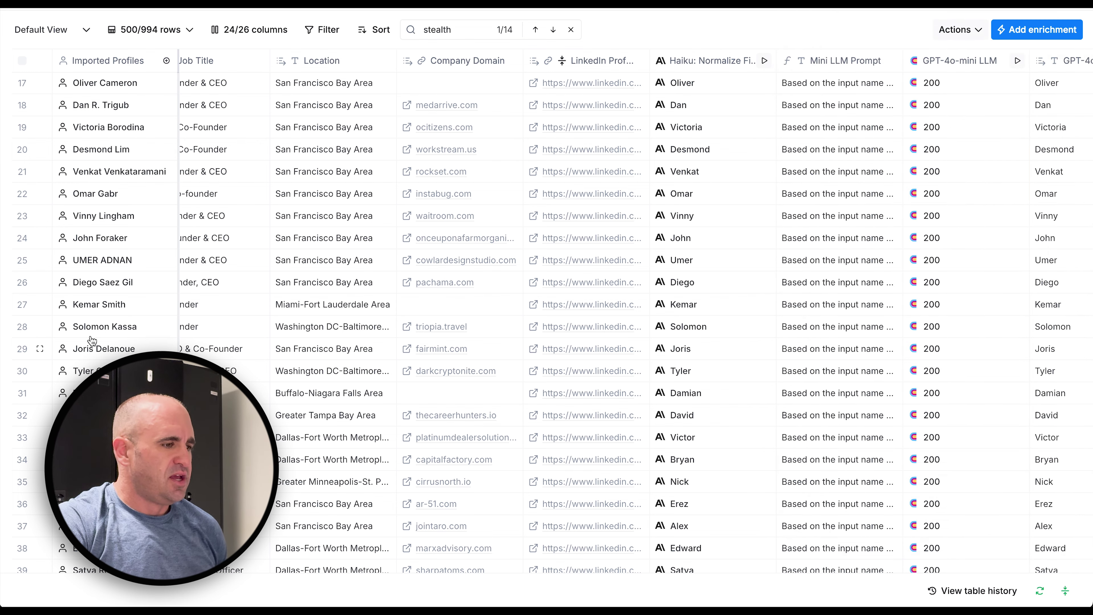
Compare the imported profile names with the Haiku and GPT-4o mini normalized first names across the rows, checking nicknames in parentheses or quotes
scroll(88, 314, down, 6)
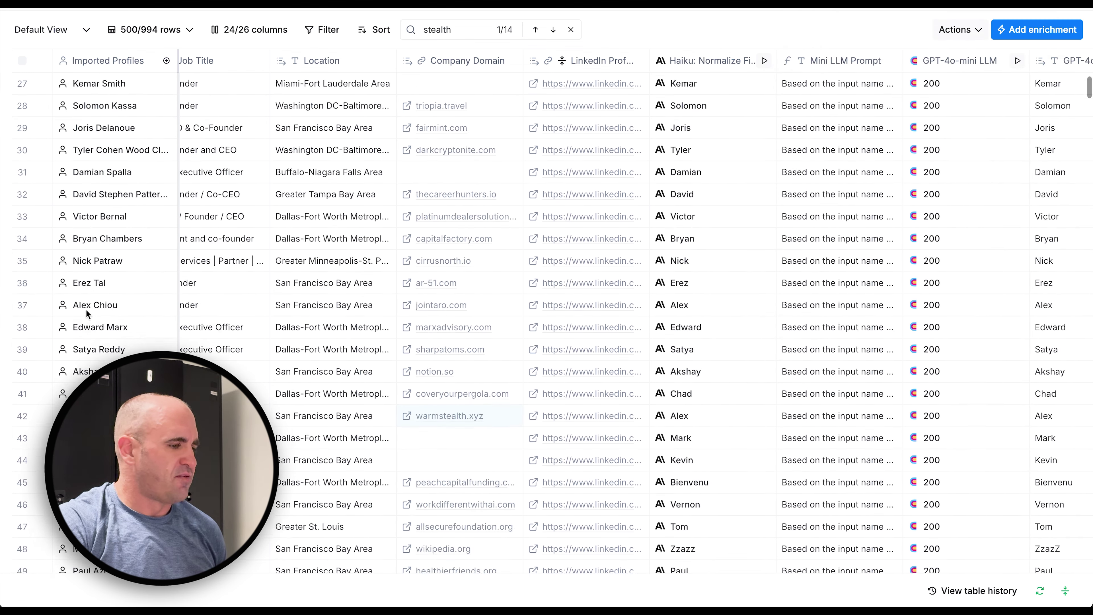
scroll(86, 309, down, 5)
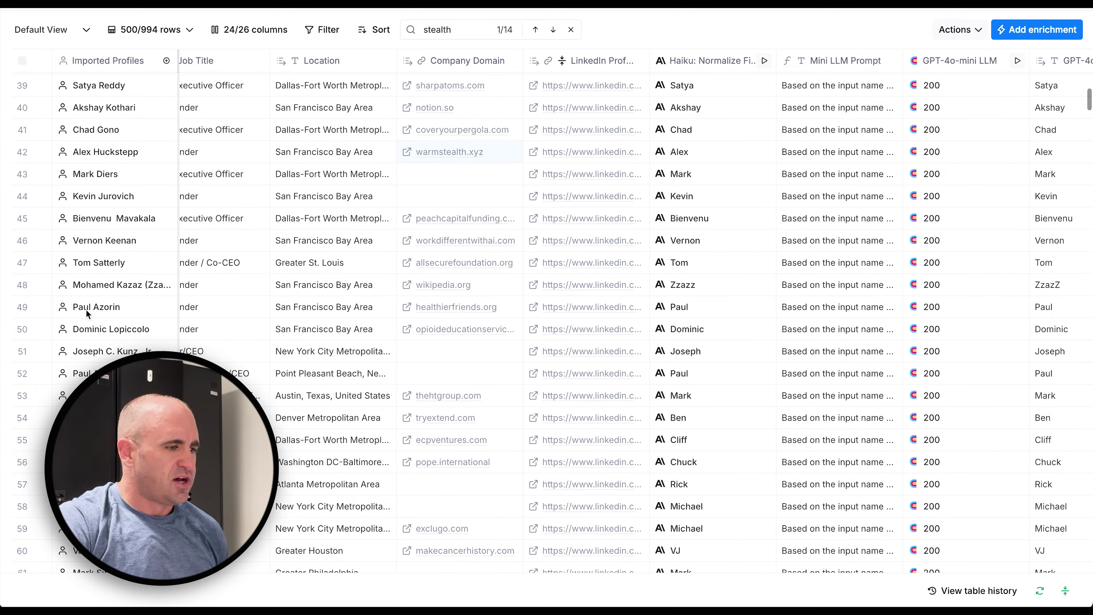
scroll(86, 315, down, 2)
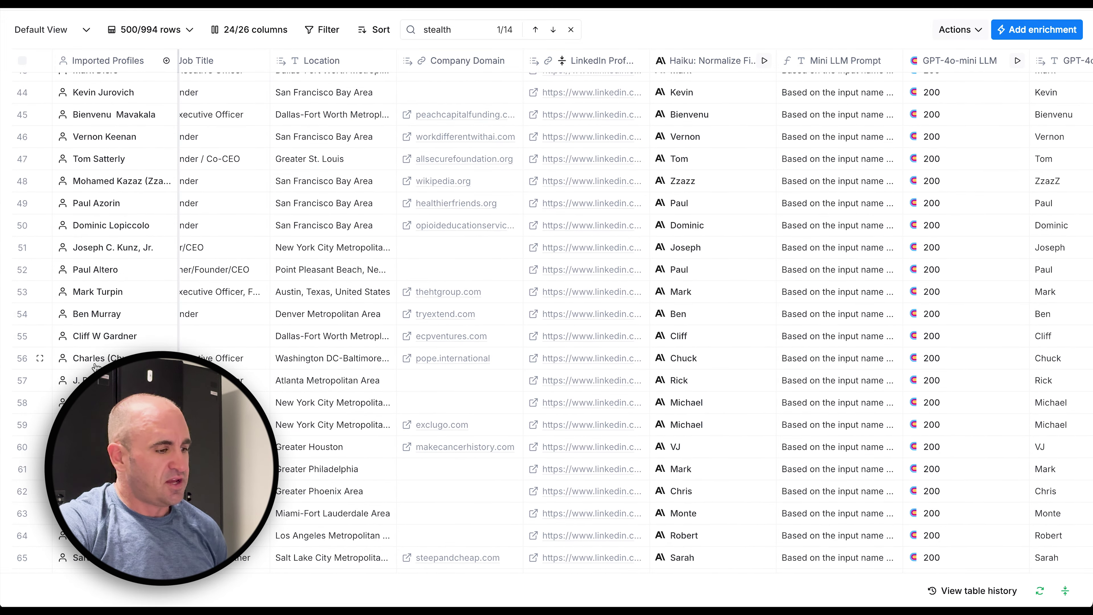
scroll(86, 362, down, 3)
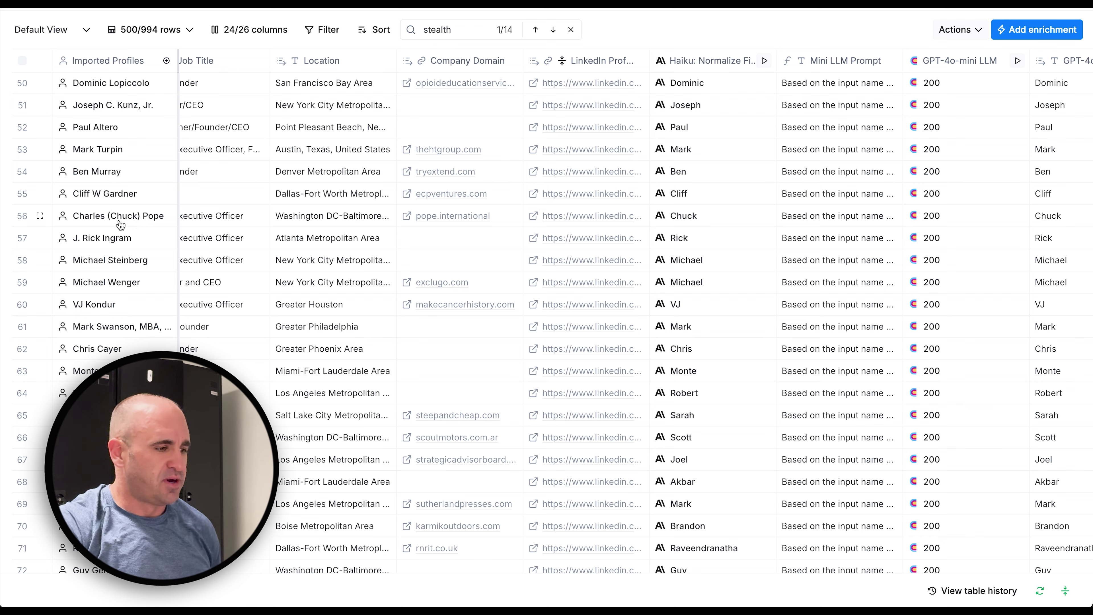
scroll(120, 224, down, 3)
scroll(118, 220, down, 3)
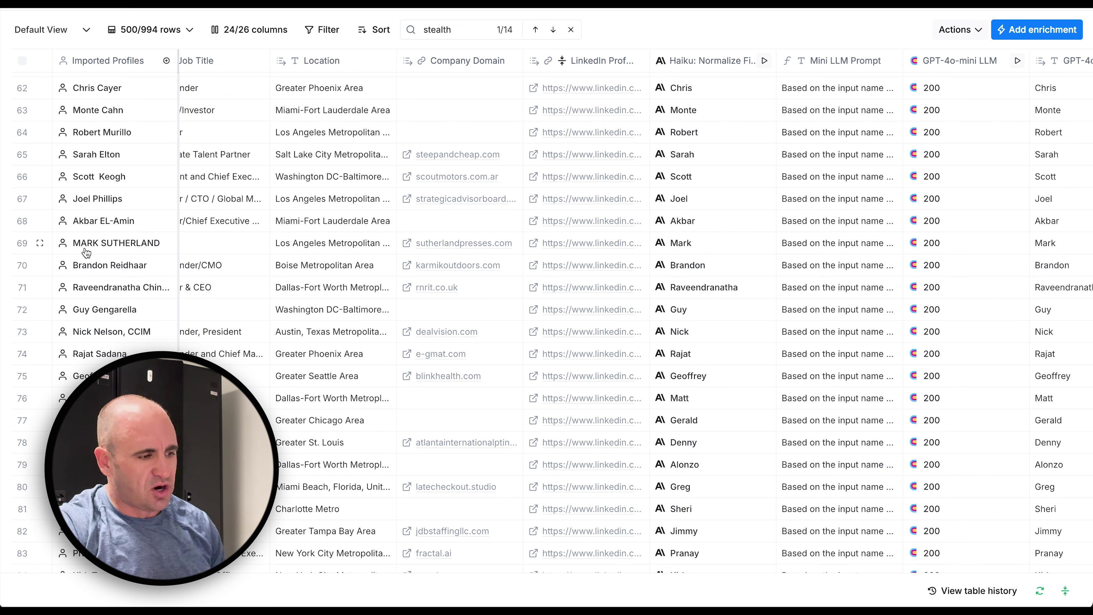
scroll(86, 251, down, 4)
scroll(85, 246, down, 10)
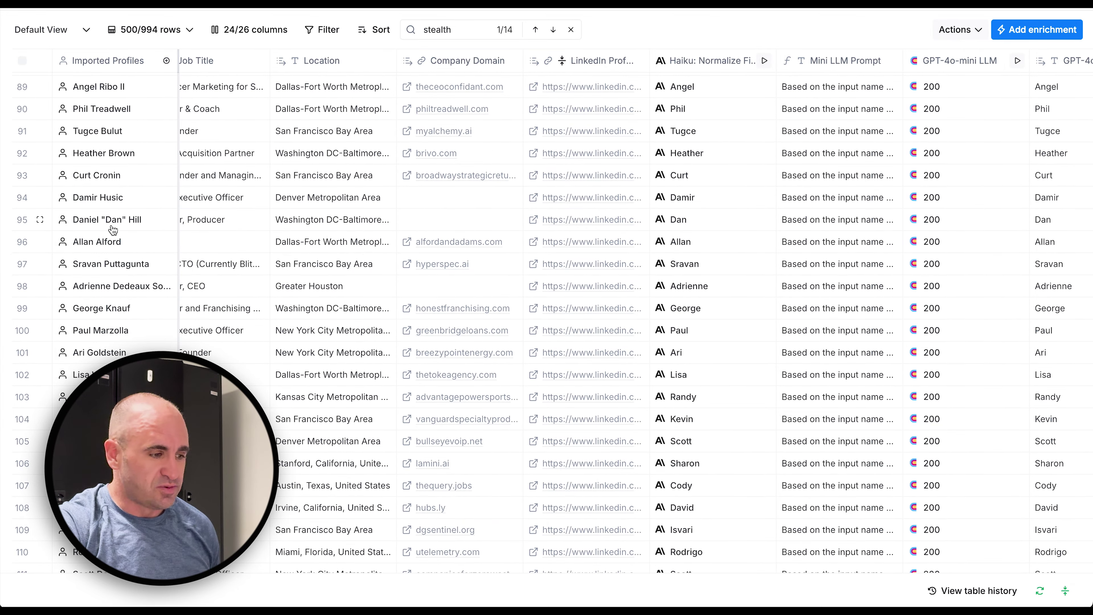
scroll(113, 229, down, 11)
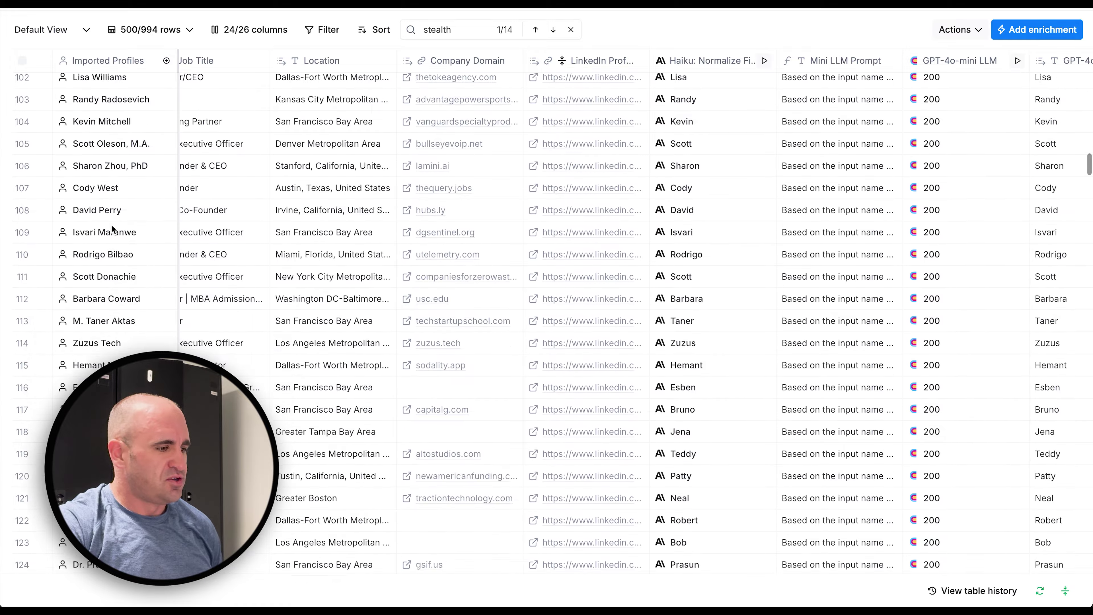
scroll(111, 227, down, 8)
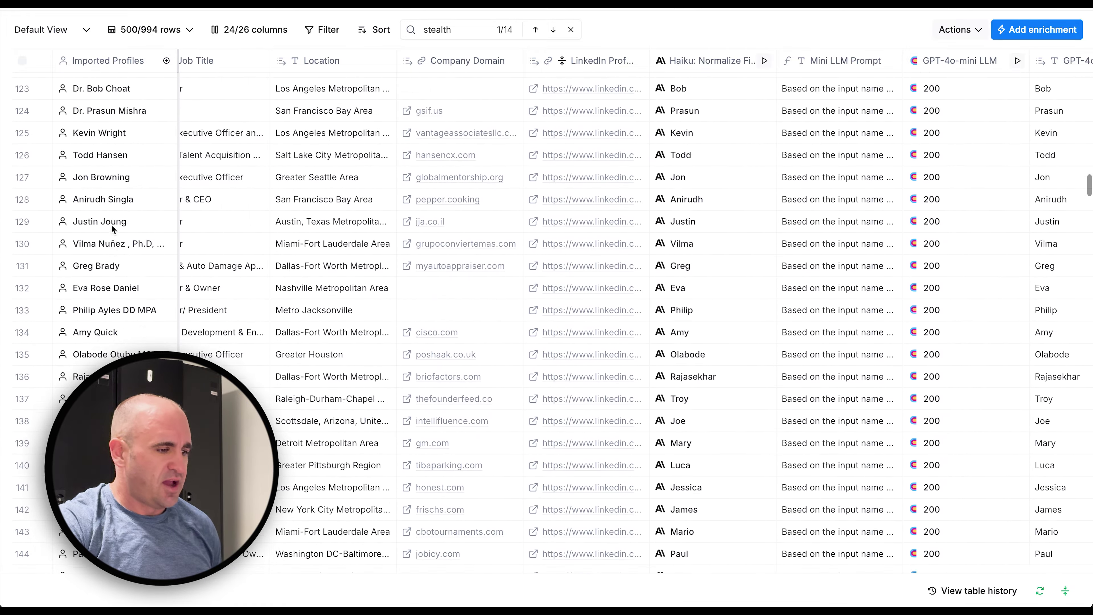
Check the Haiku and GPT-4o mini first names against the imported profile names from row 123 to about row 269
scroll(113, 229, down, 8)
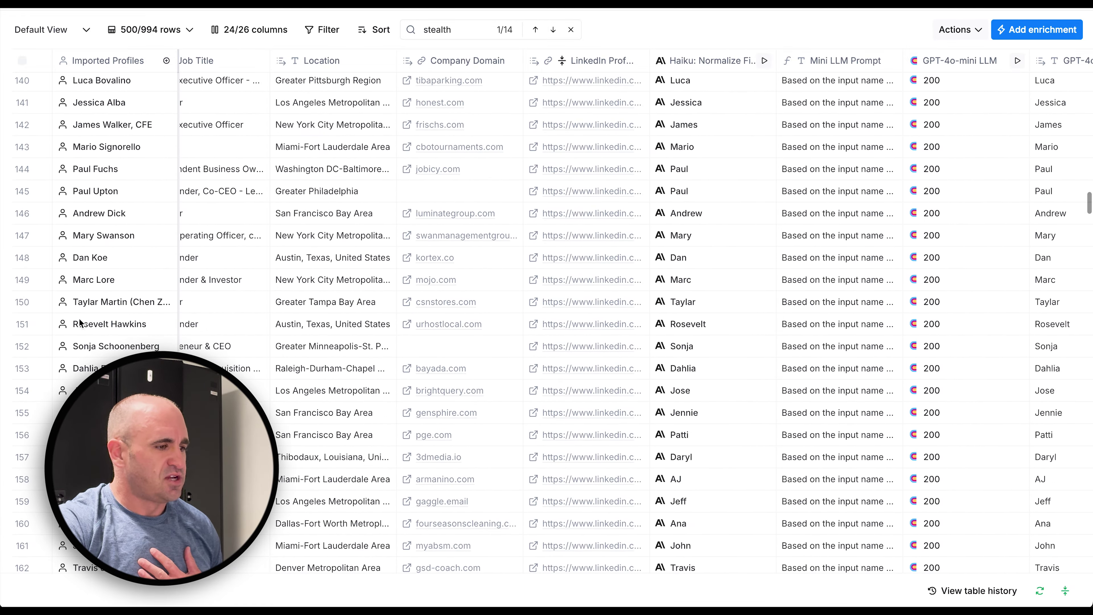
scroll(125, 293, down, 10)
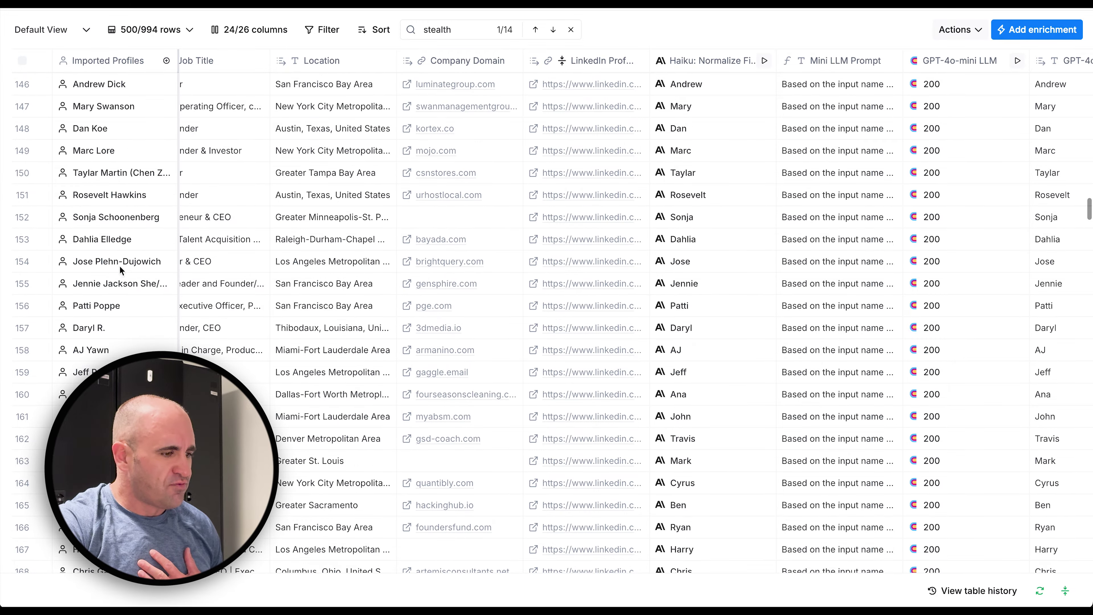
scroll(121, 271, down, 1)
scroll(114, 315, down, 8)
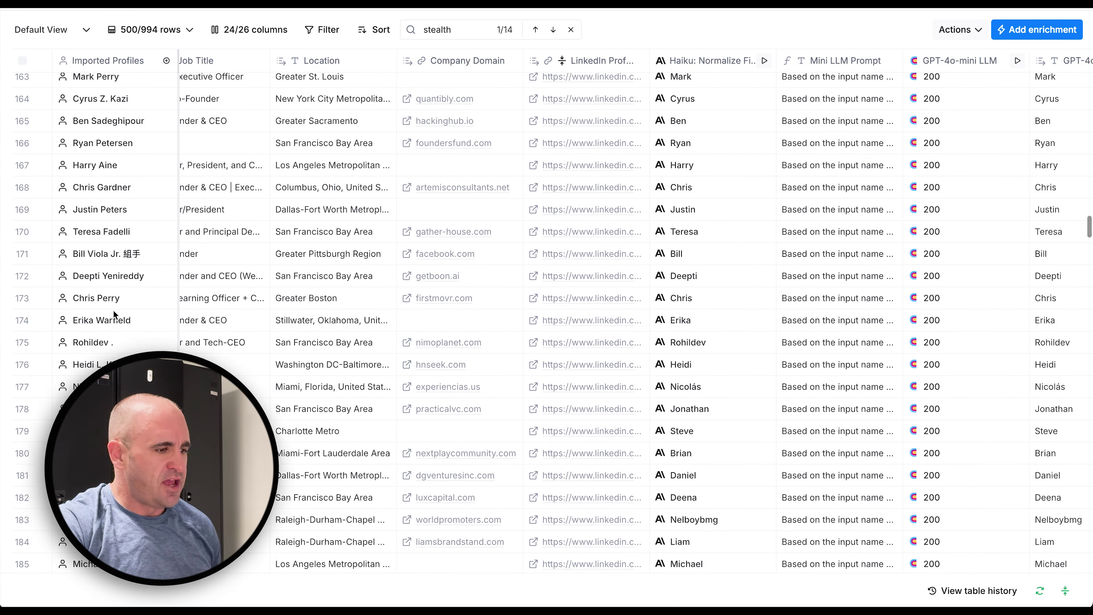
scroll(114, 315, down, 18)
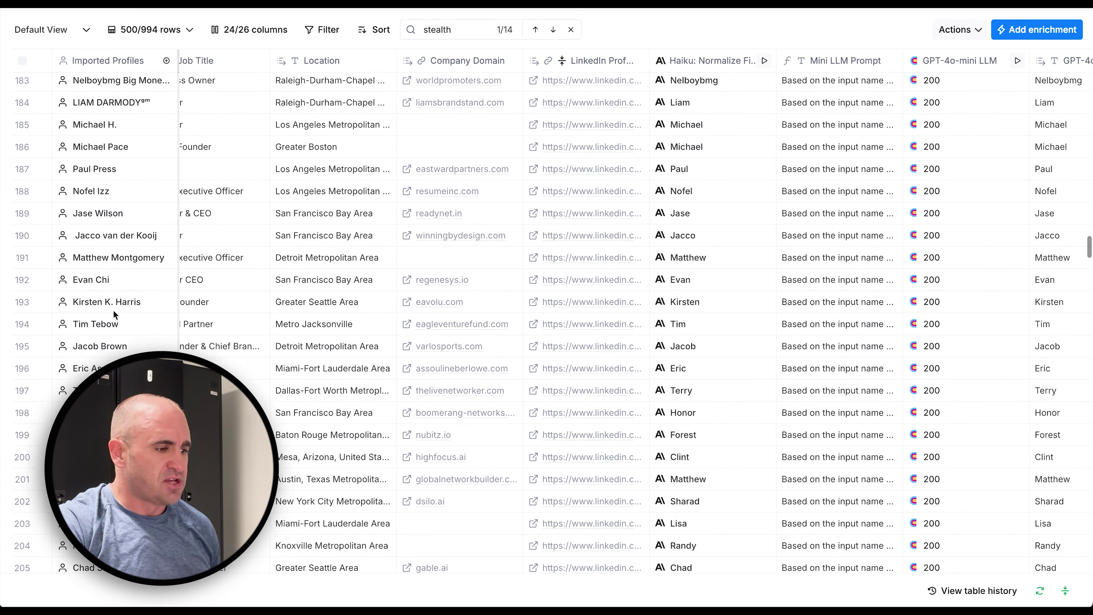
scroll(114, 312, down, 11)
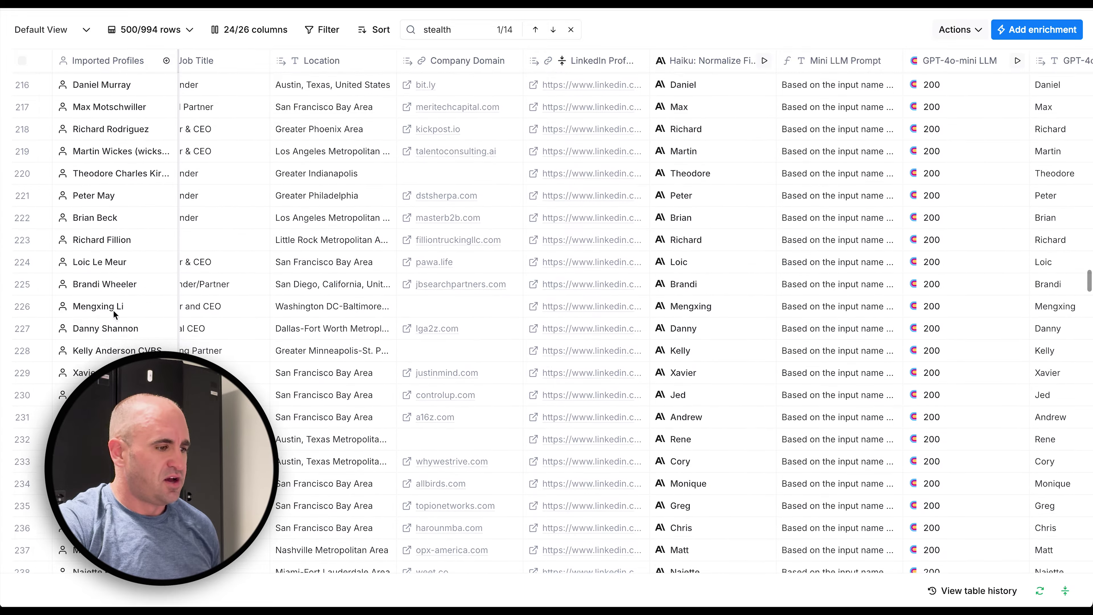
scroll(112, 310, down, 11)
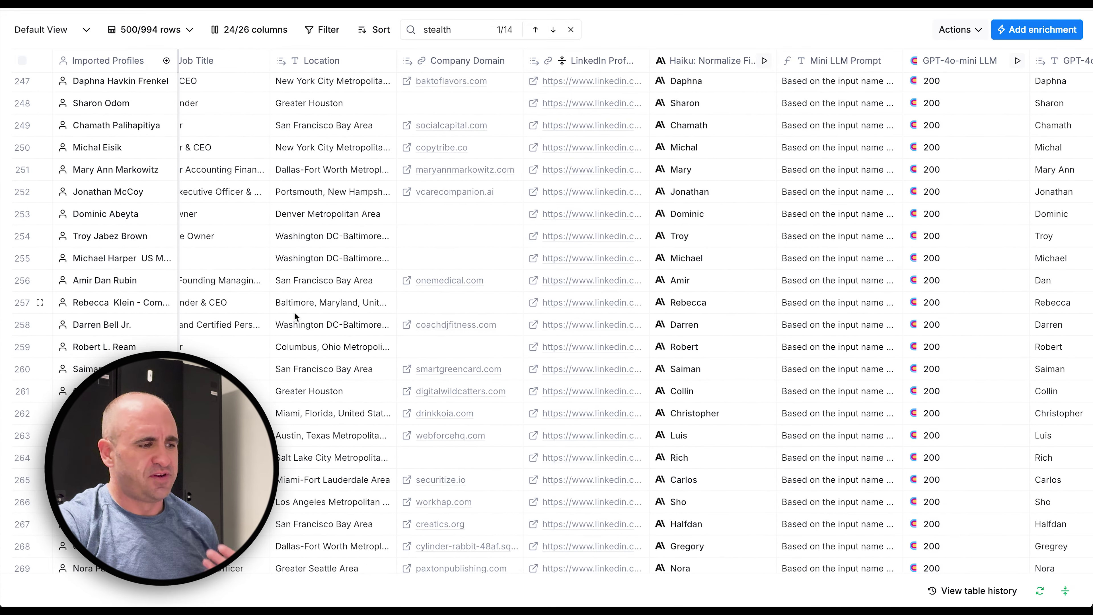
Return to the rows around 41 to 63 and view the Haiku, GPT-4o mini and Gemini first-name results side by side
scroll(286, 354, up, 20)
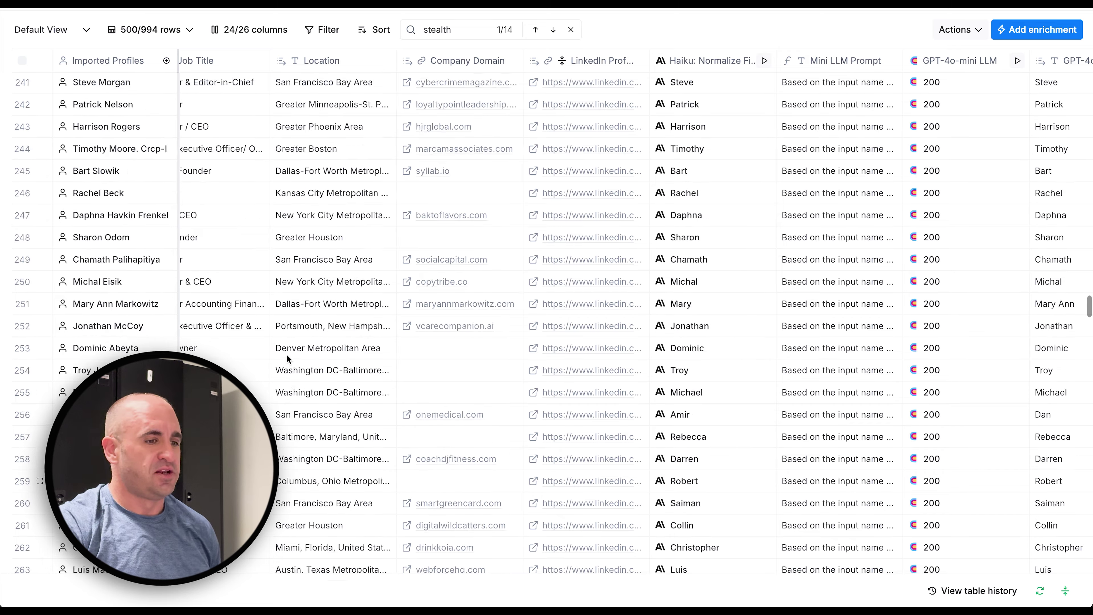
scroll(286, 354, up, 20)
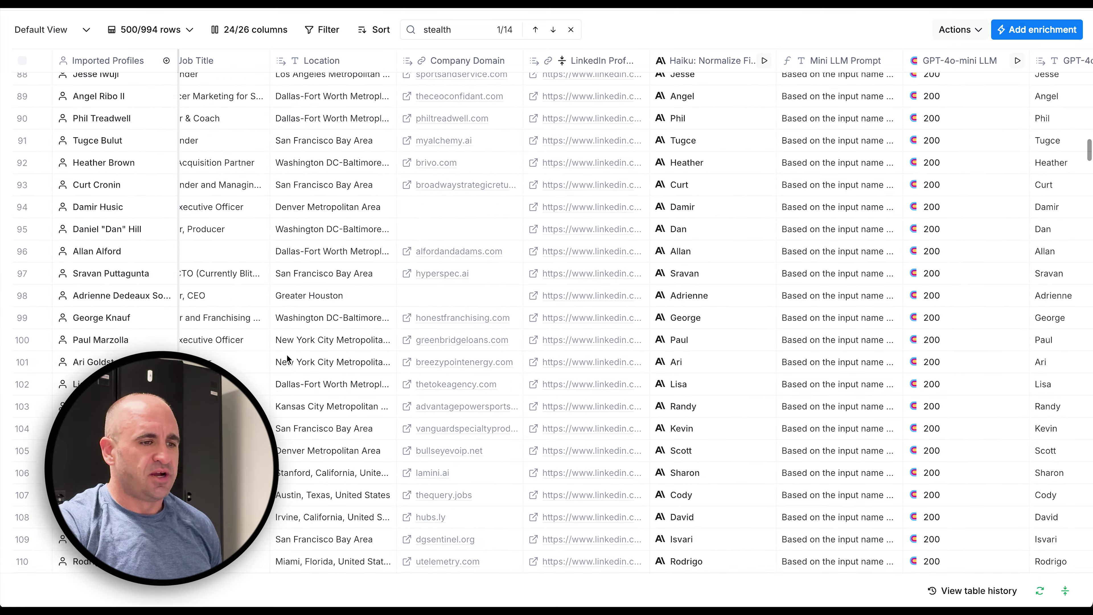
scroll(546, 236, right, 5)
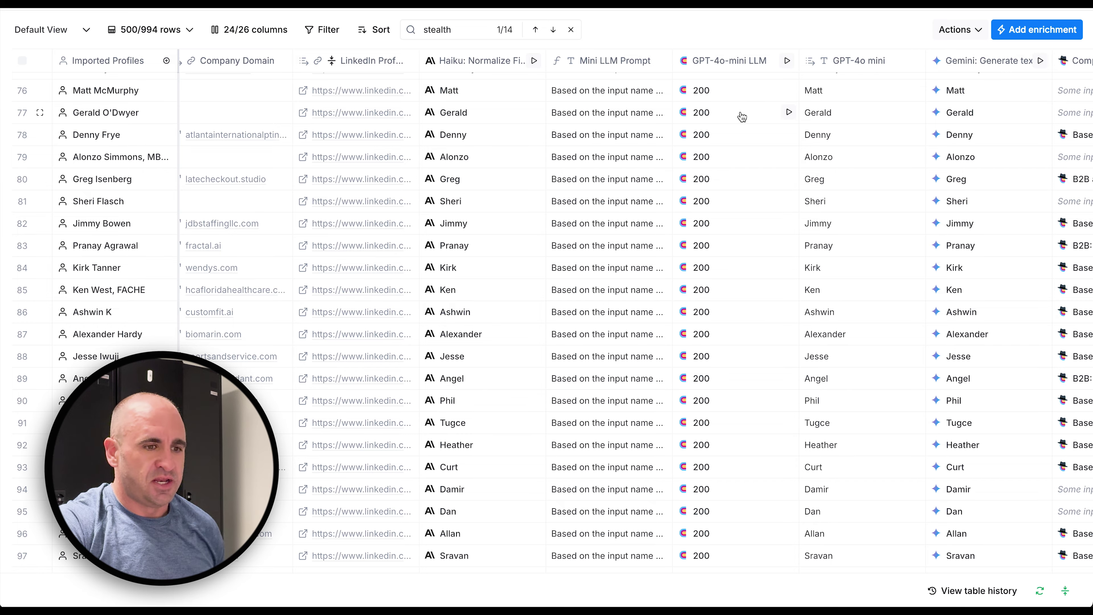
scroll(741, 115, right, 5)
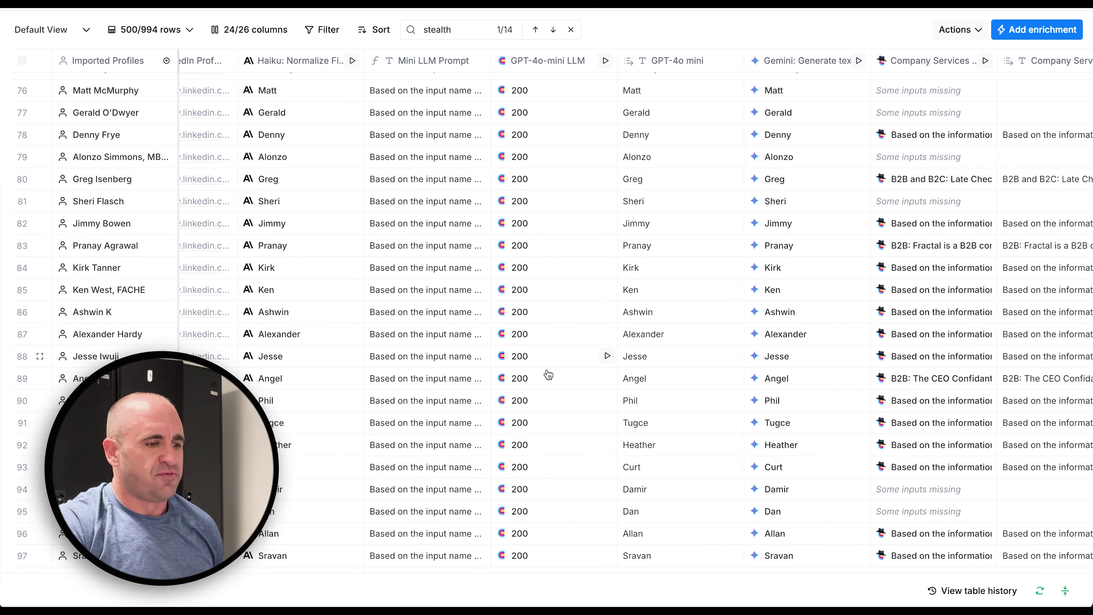
scroll(545, 372, left, 10)
scroll(543, 371, up, 14)
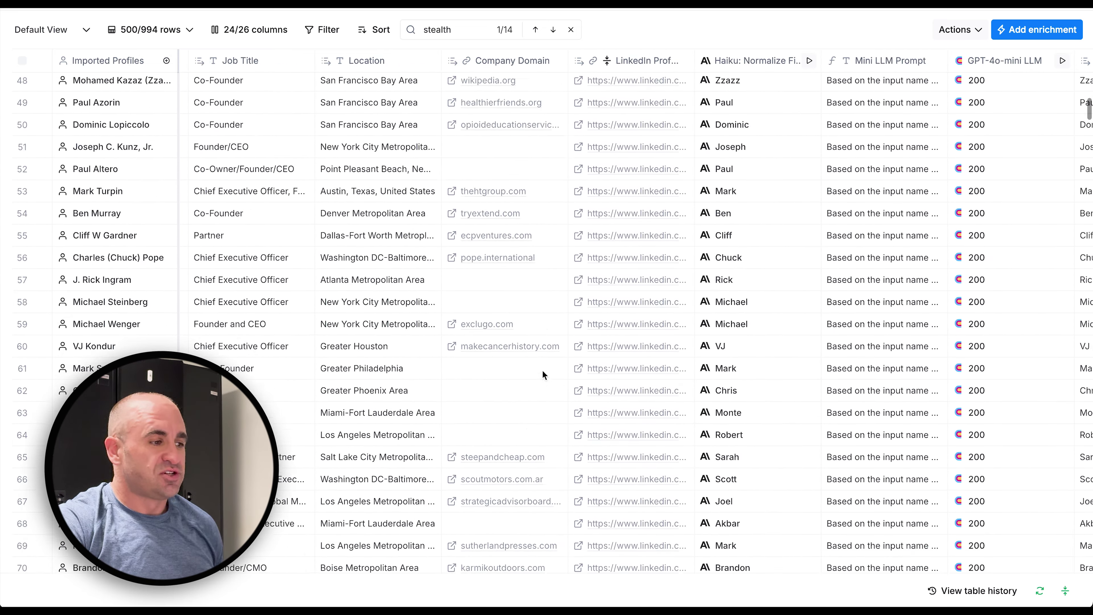
scroll(542, 370, up, 4)
scroll(493, 467, right, 2)
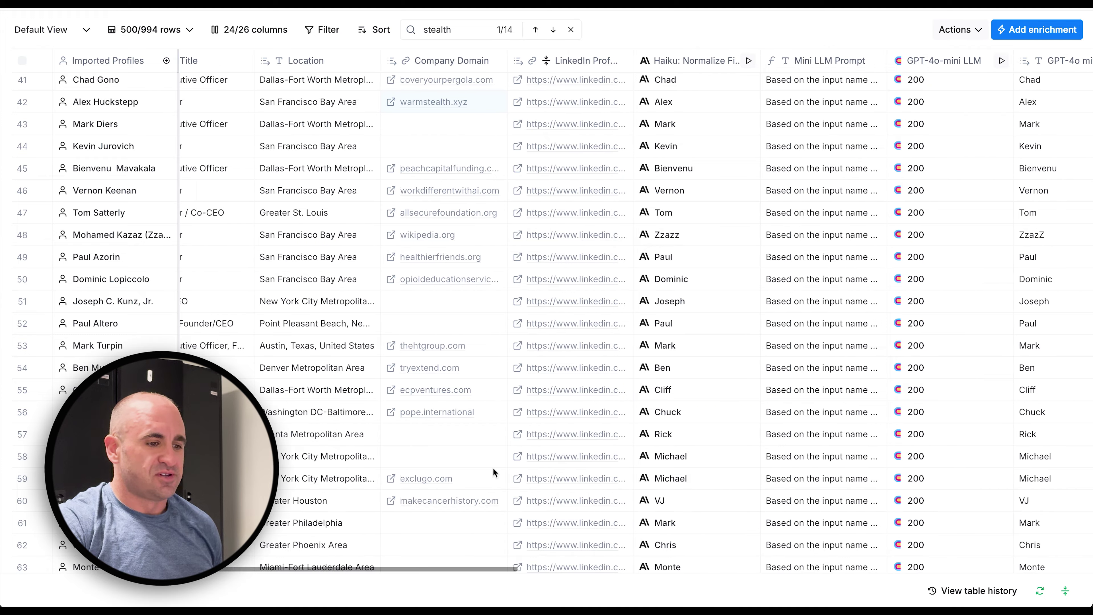
scroll(493, 467, right, 9)
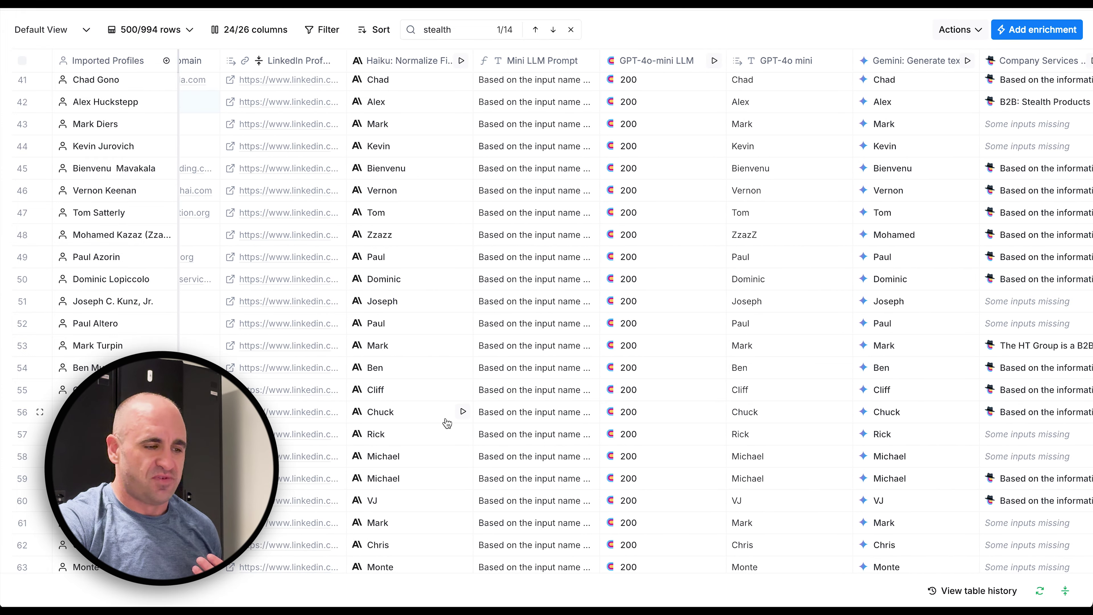
Compare the Haiku, GPT-4o mini and Gemini first names row by row from about row 45 to 227, checking capitalization and nicknames
scroll(448, 424, down, 3)
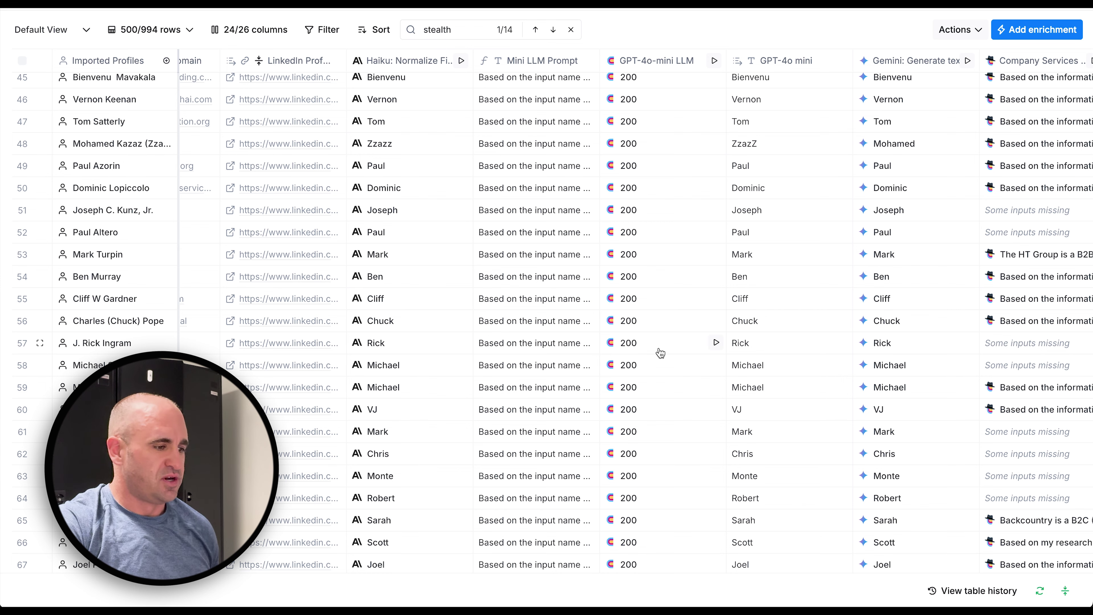
scroll(661, 353, down, 9)
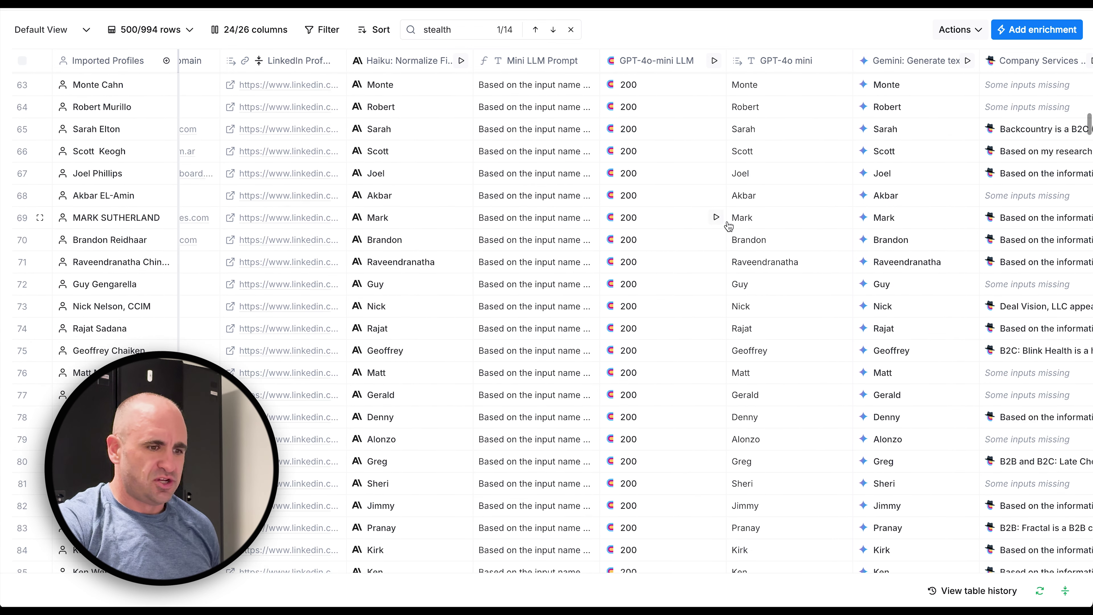
scroll(766, 244, down, 2)
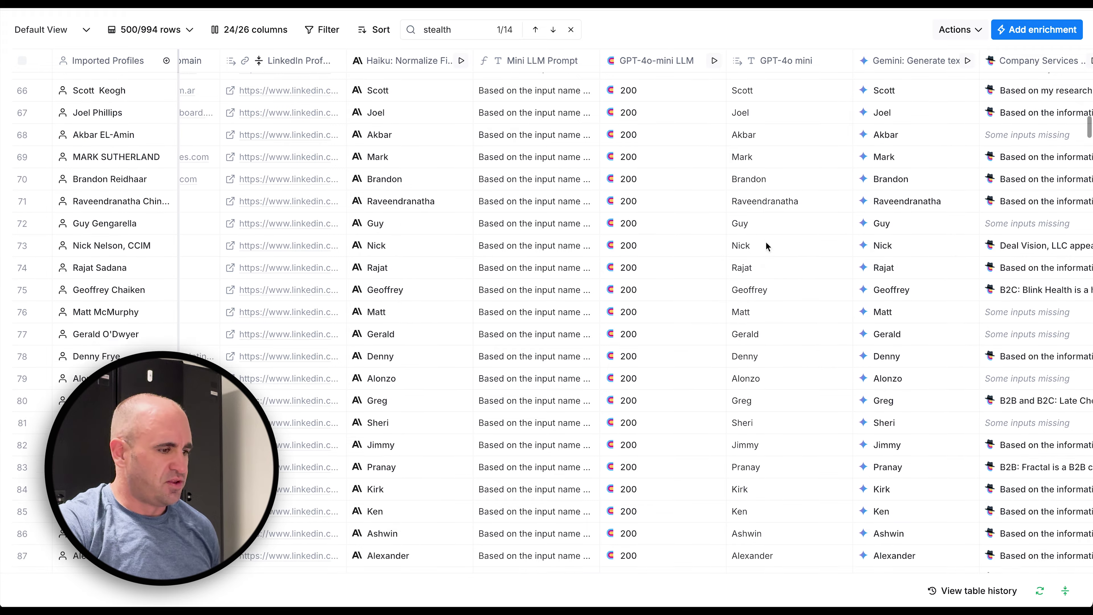
scroll(766, 246, down, 11)
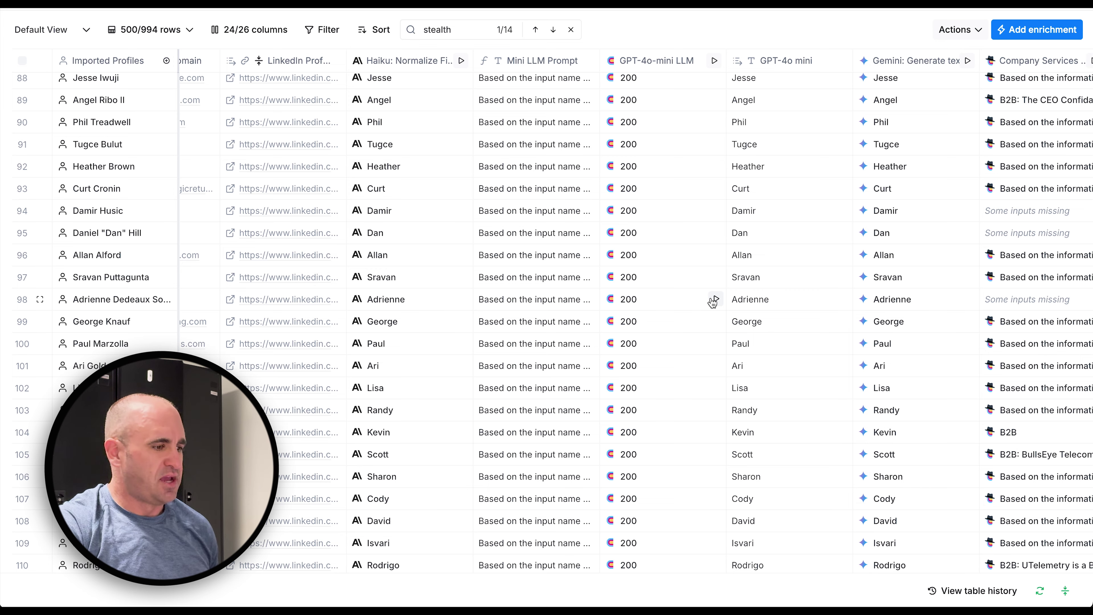
scroll(712, 301, down, 10)
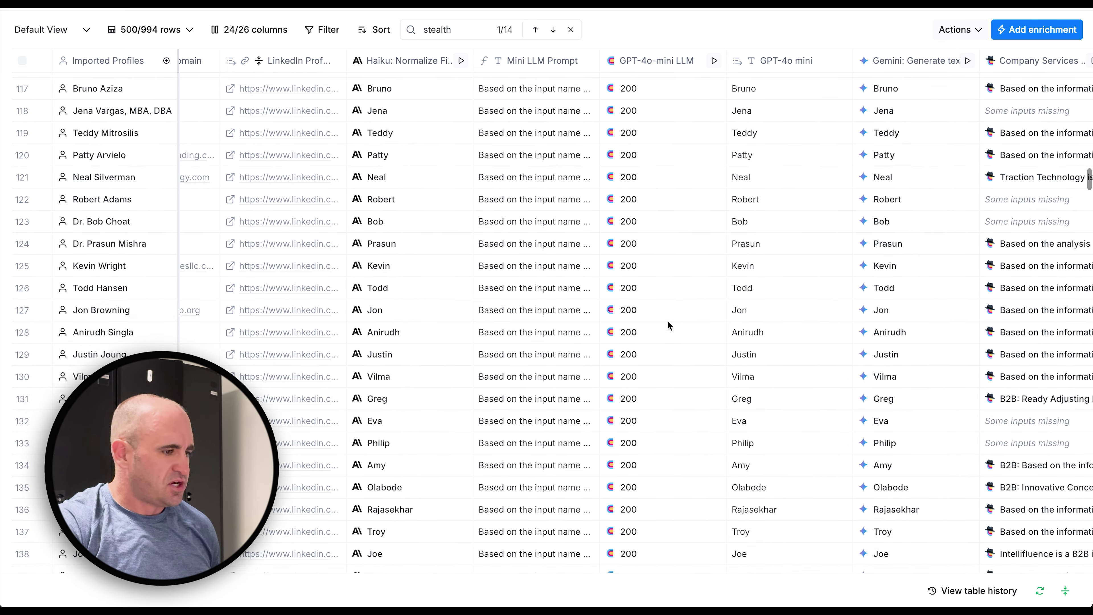
scroll(668, 322, down, 8)
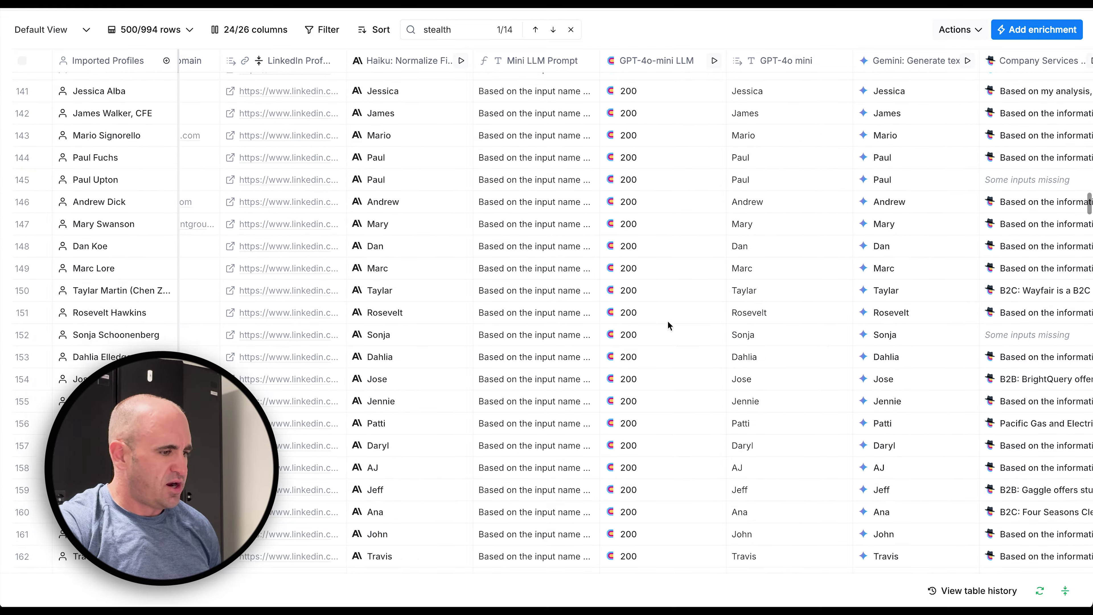
scroll(669, 326, down, 8)
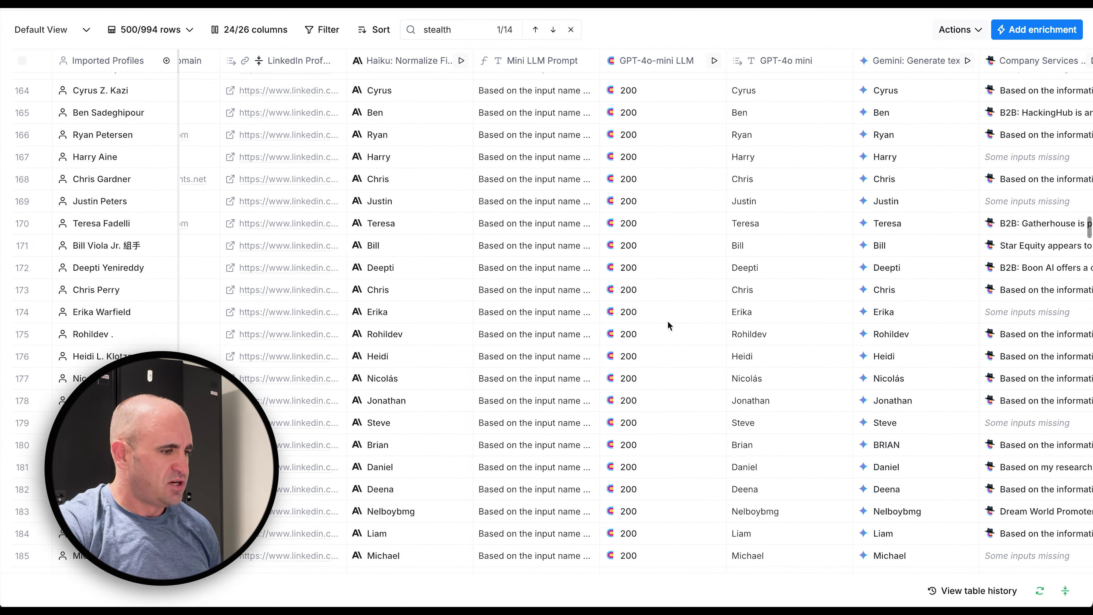
scroll(668, 325, down, 4)
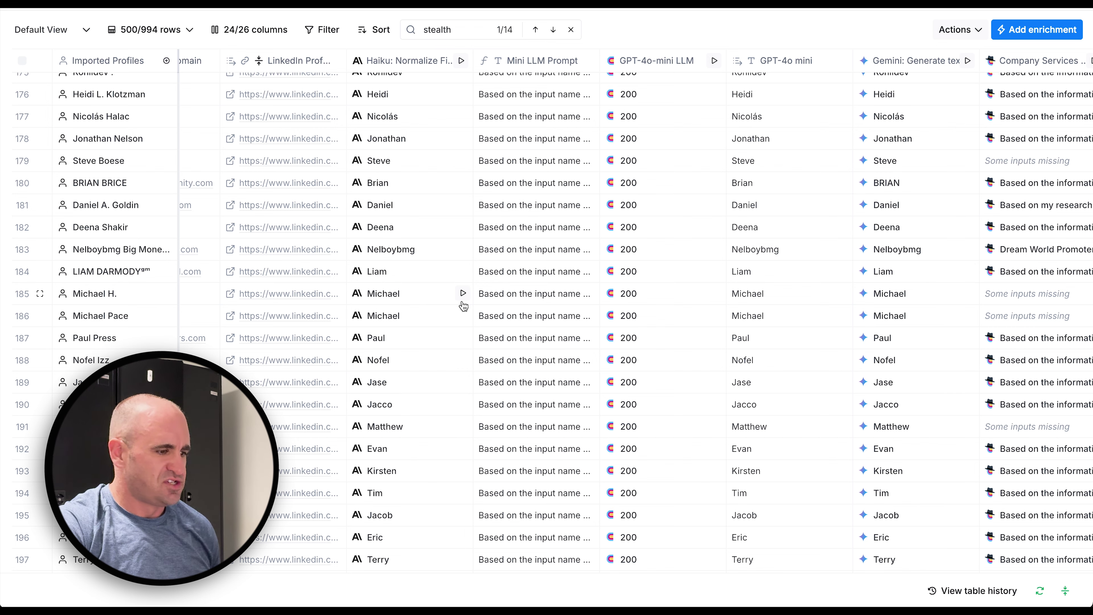
scroll(457, 301, down, 4)
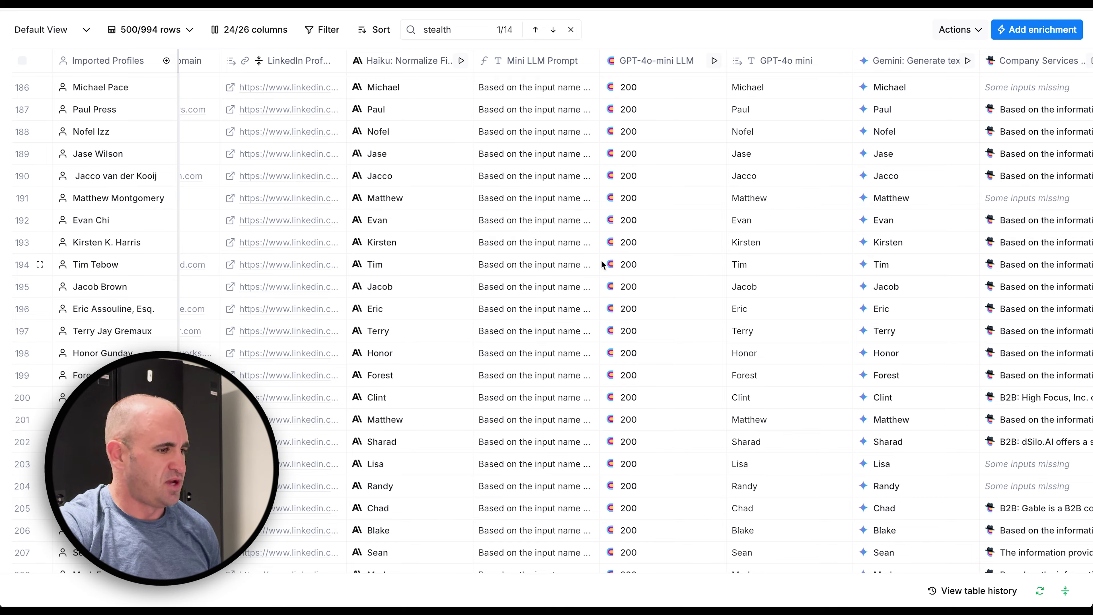
scroll(607, 263, down, 4)
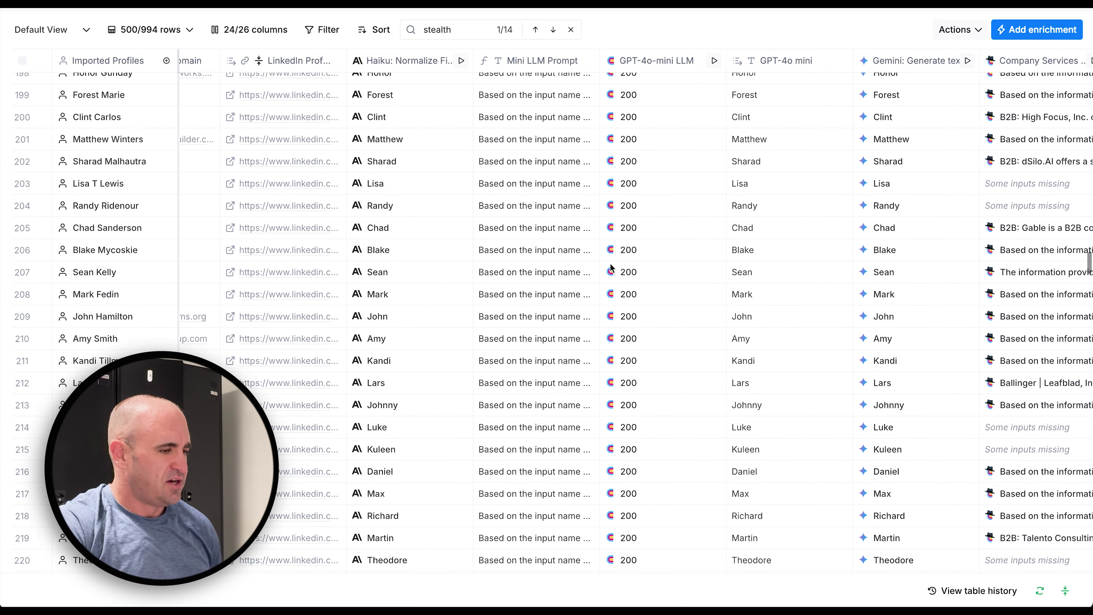
scroll(611, 264, down, 3)
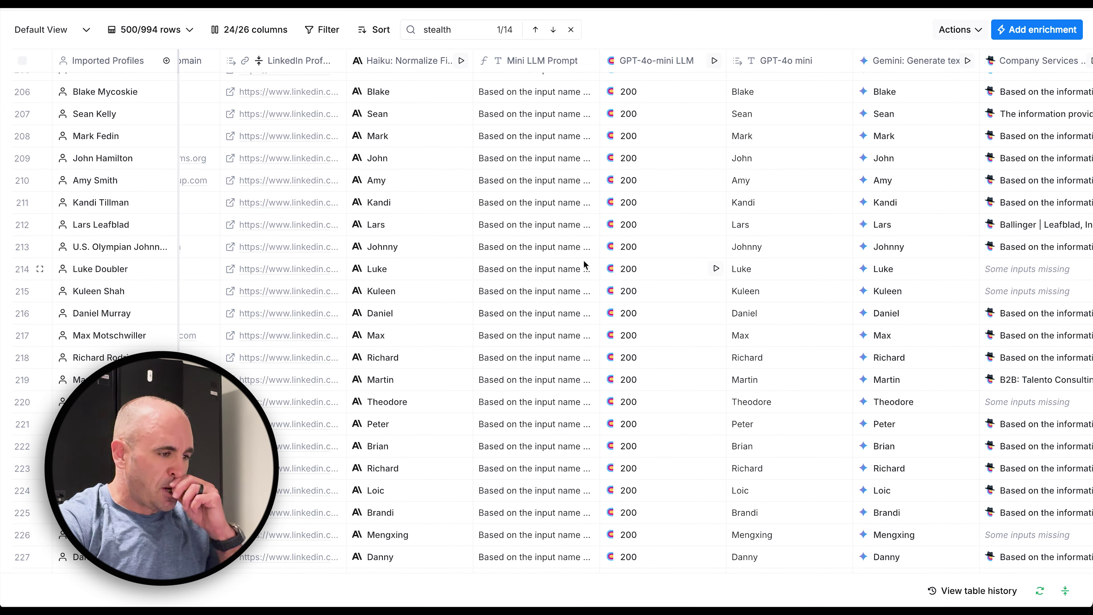
Inspect the full Name value in the cell details of the row 213 profile with the "U.S. Olympian" prefix, and close the details
click(121, 249)
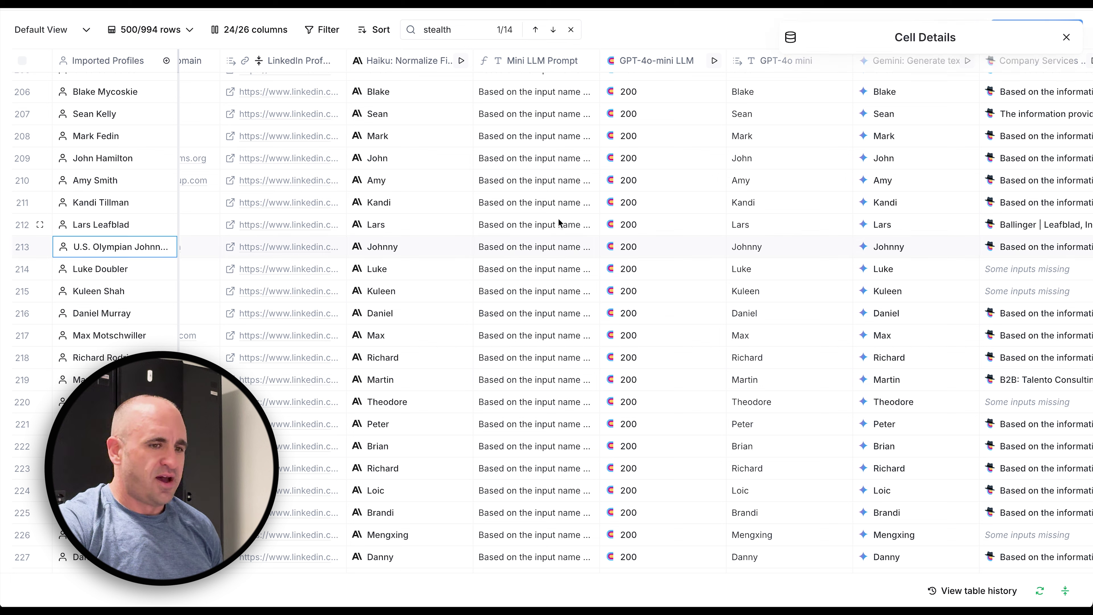
mouse_move(911, 127)
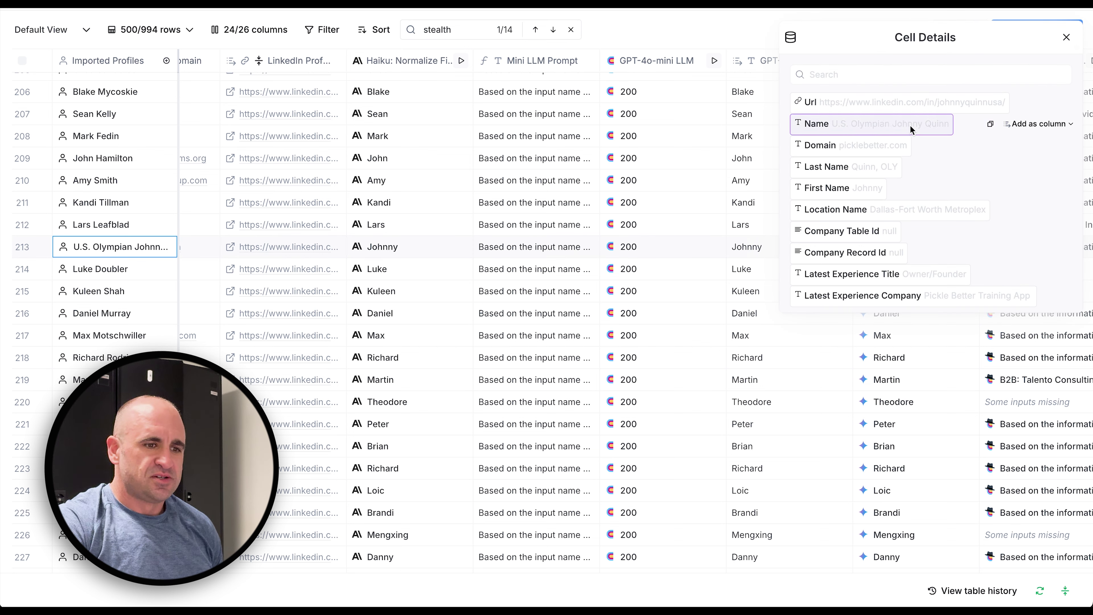
click(1066, 38)
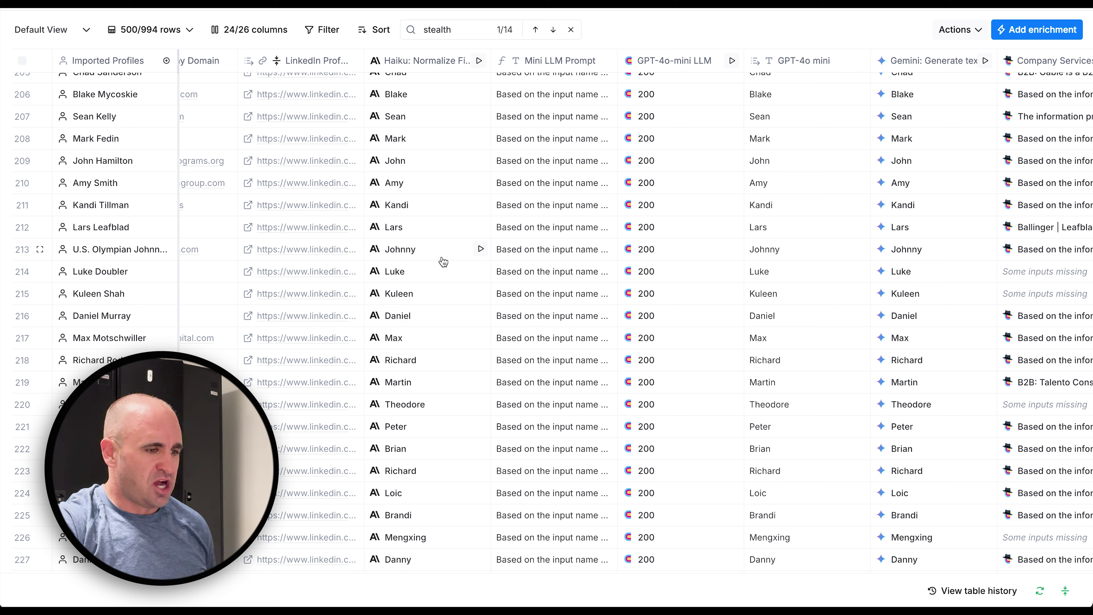
click(133, 251)
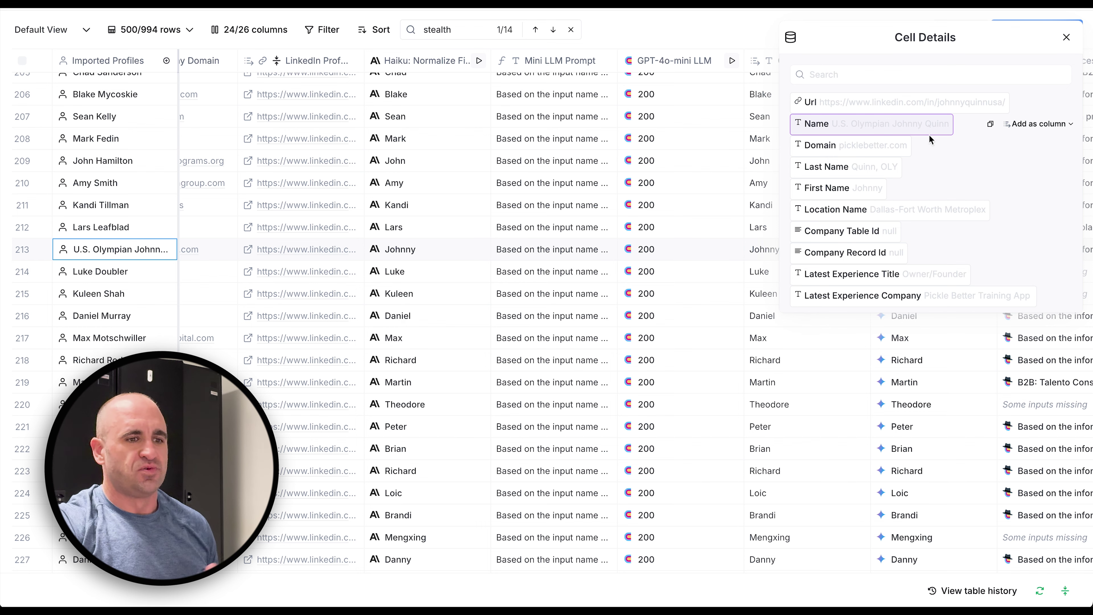
click(1066, 38)
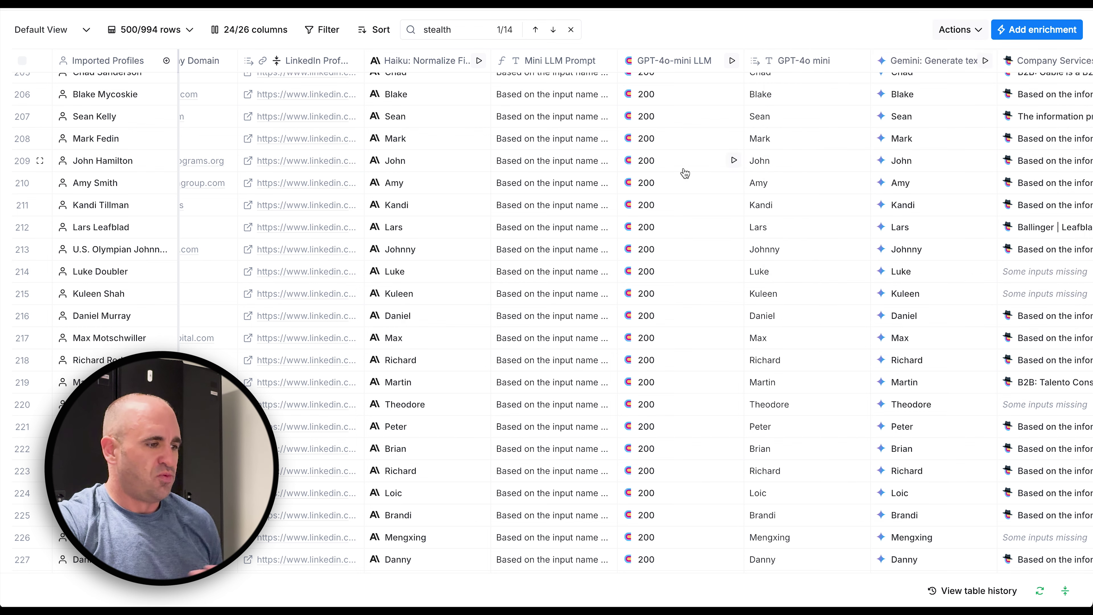
Continue comparing the three models' first names down to about row 315, checking double names, middle names and nicknames in parentheses
scroll(323, 351, down, 2)
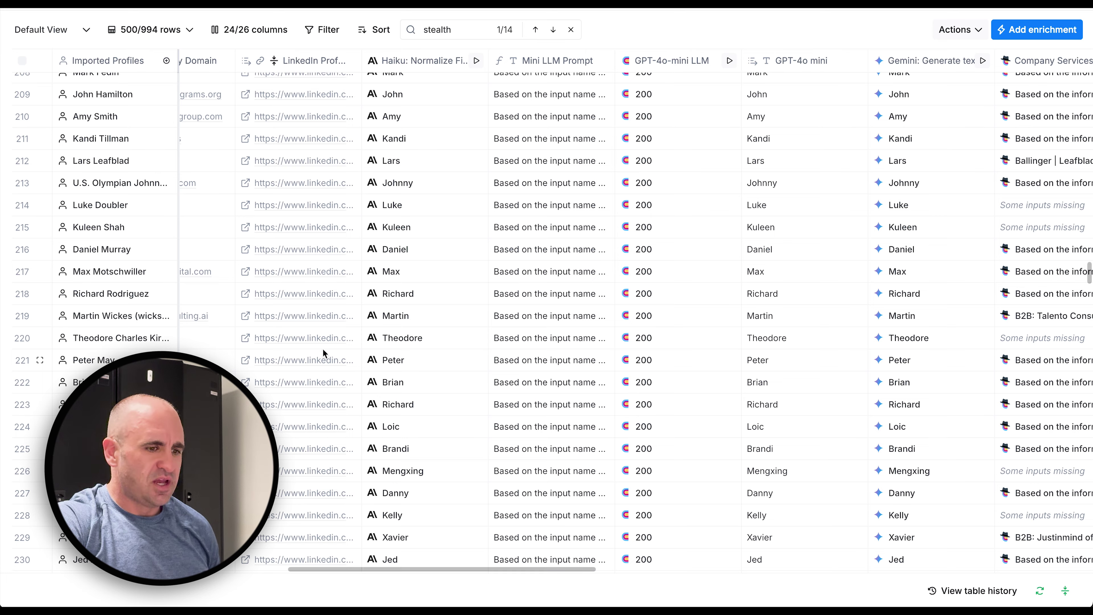
scroll(323, 351, down, 8)
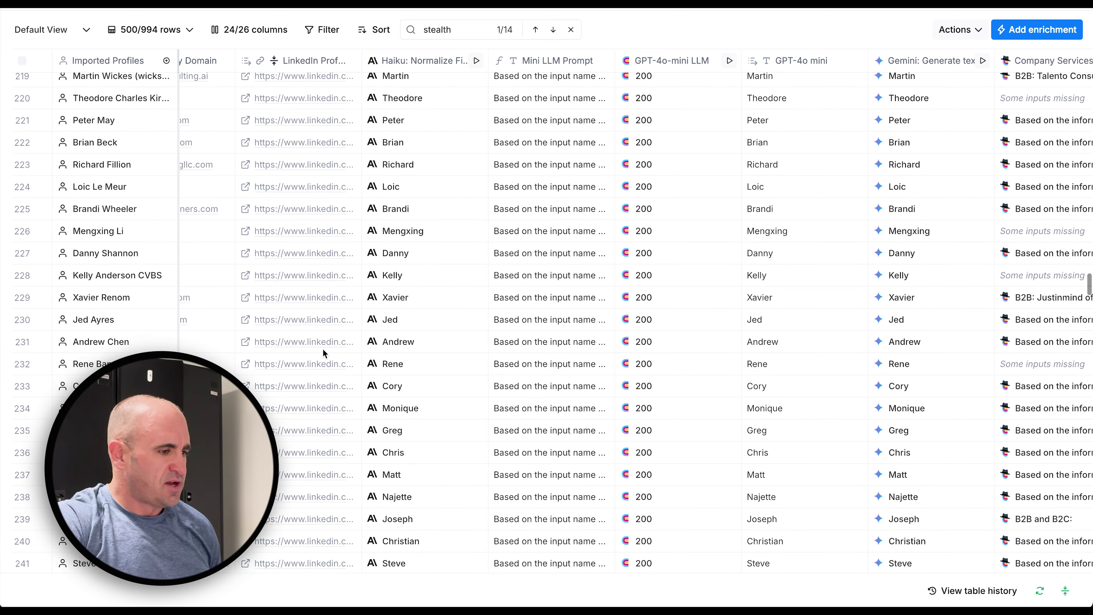
scroll(323, 352, down, 10)
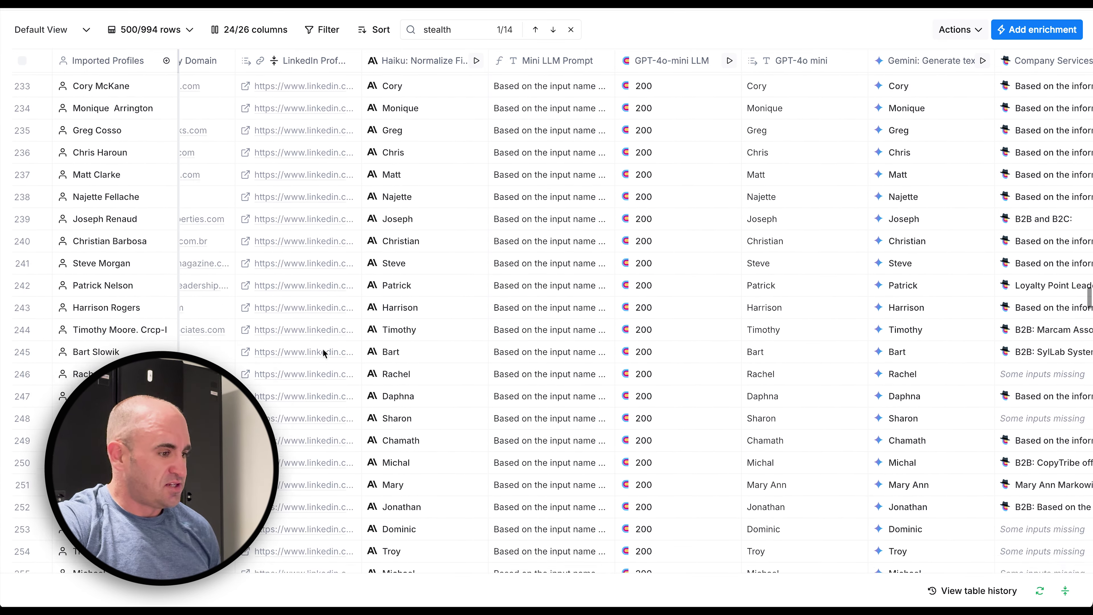
scroll(323, 351, down, 8)
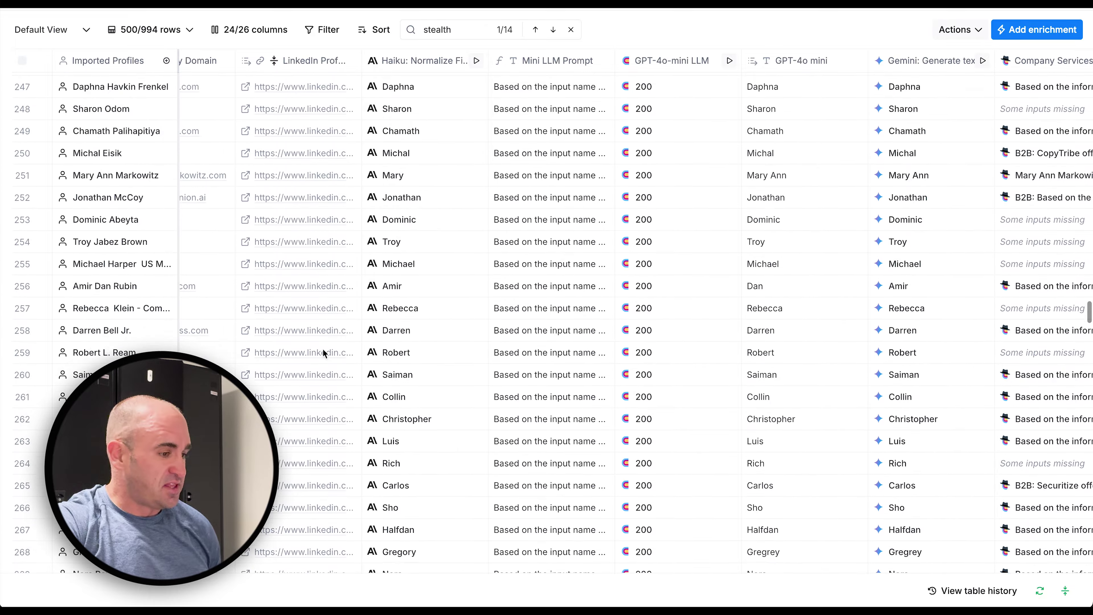
scroll(323, 351, down, 18)
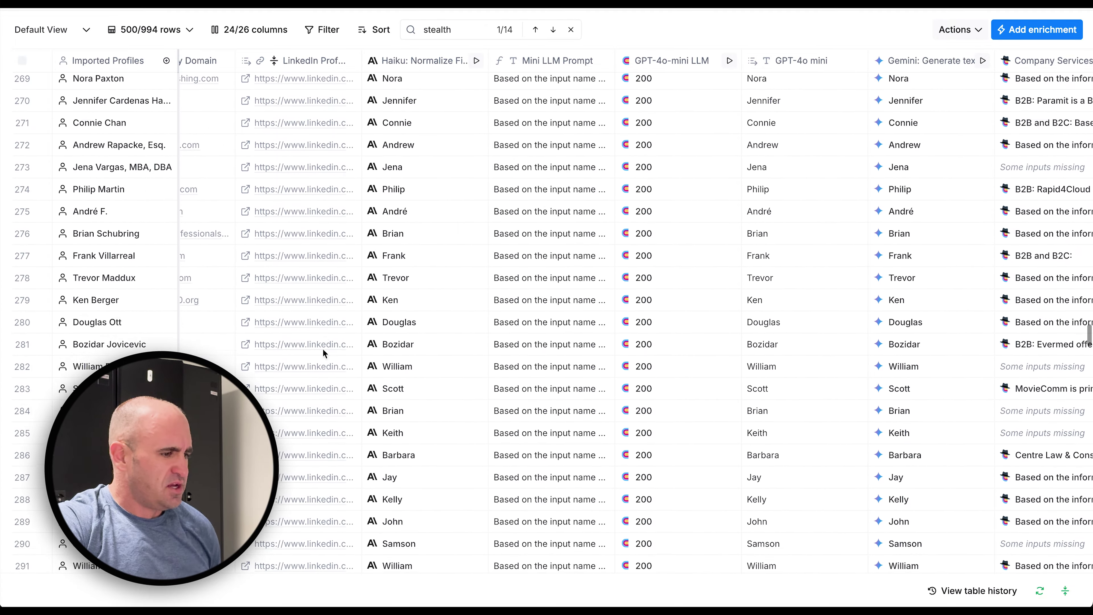
scroll(322, 351, down, 5)
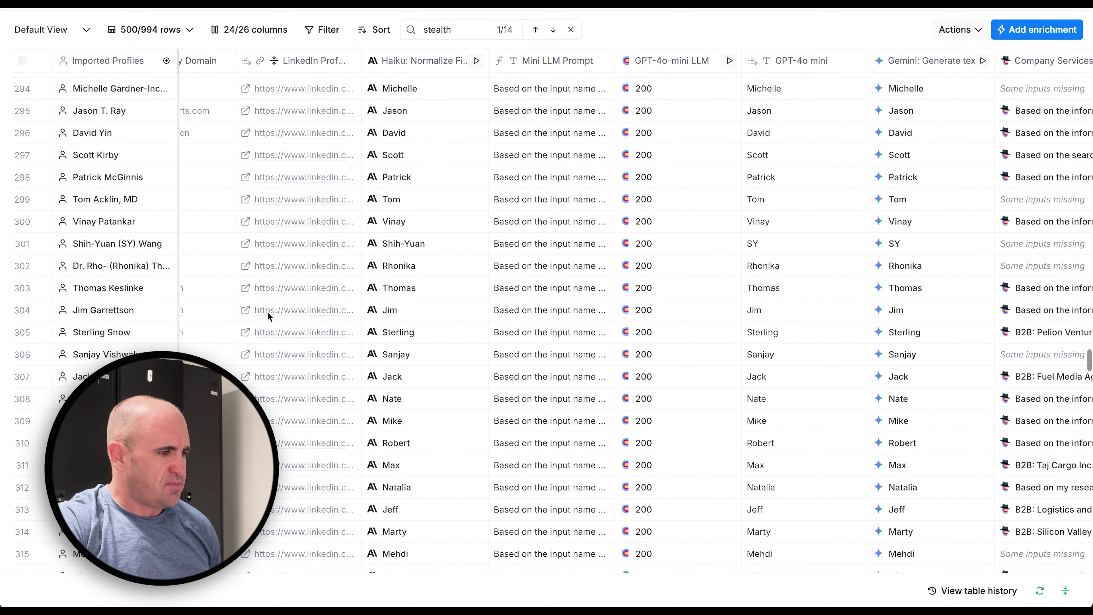
Inspect the cell details of the row 302 profile with the "Dr." prefix, and compare the three models' first names down to about row 385
click(112, 271)
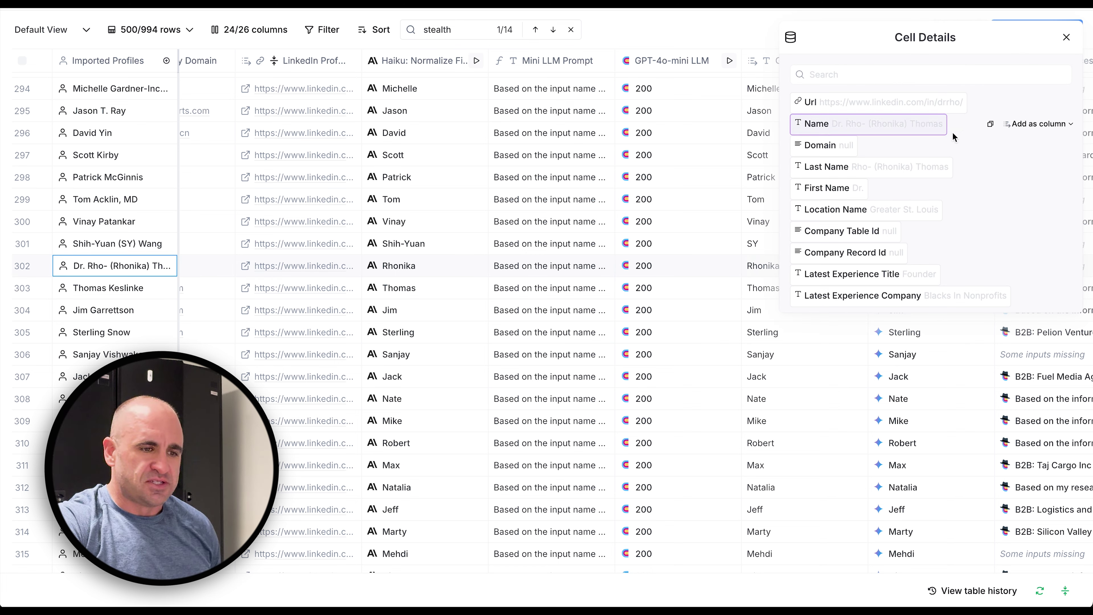
click(1066, 38)
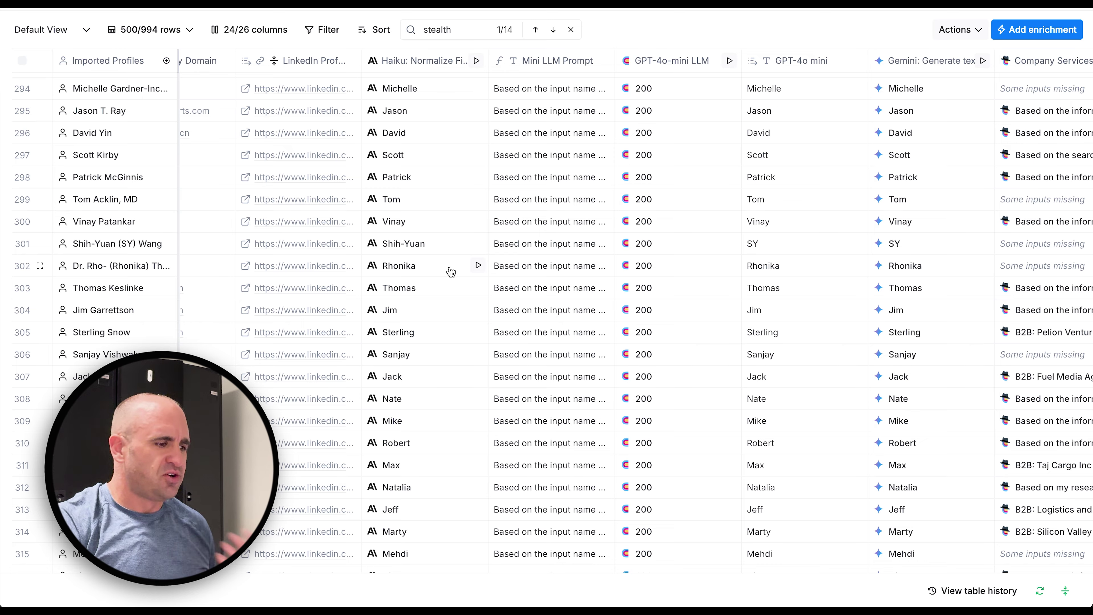
scroll(450, 271, down, 6)
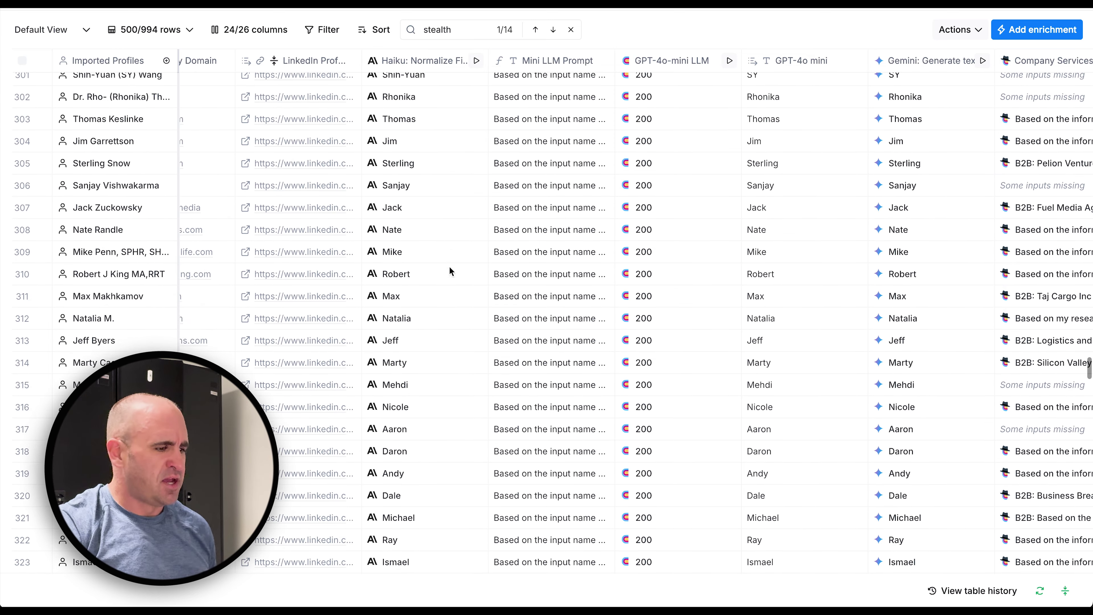
scroll(450, 267, down, 15)
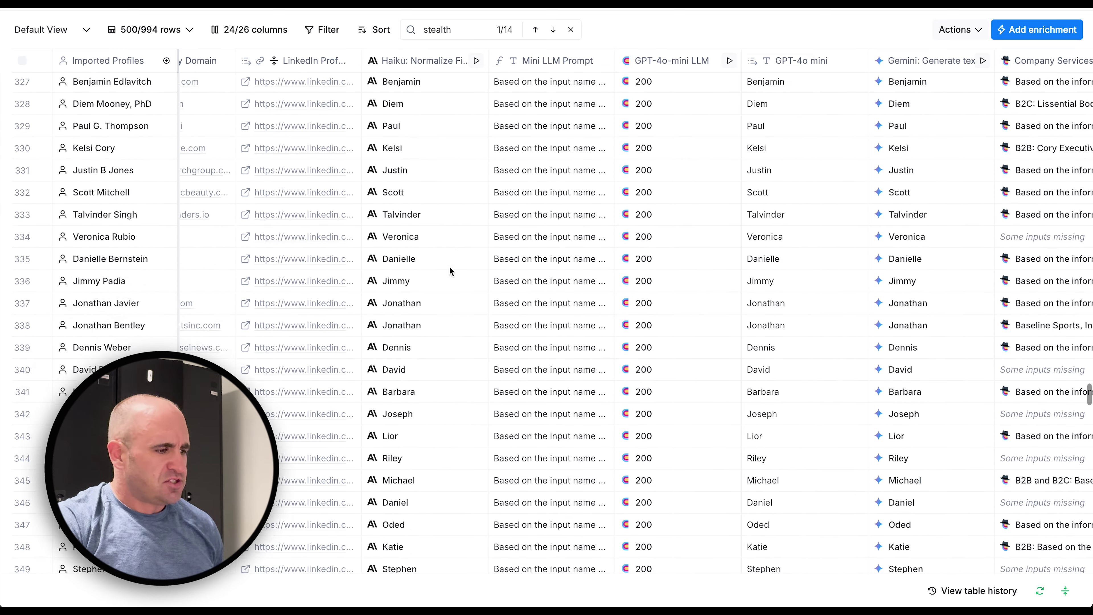
scroll(449, 268, down, 3)
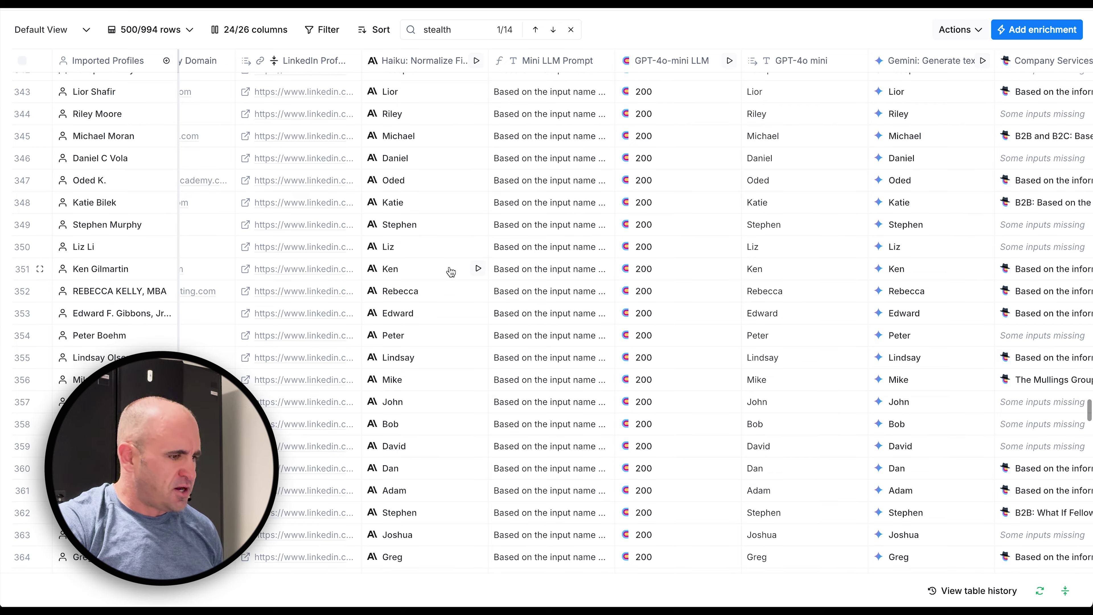
scroll(450, 270, down, 5)
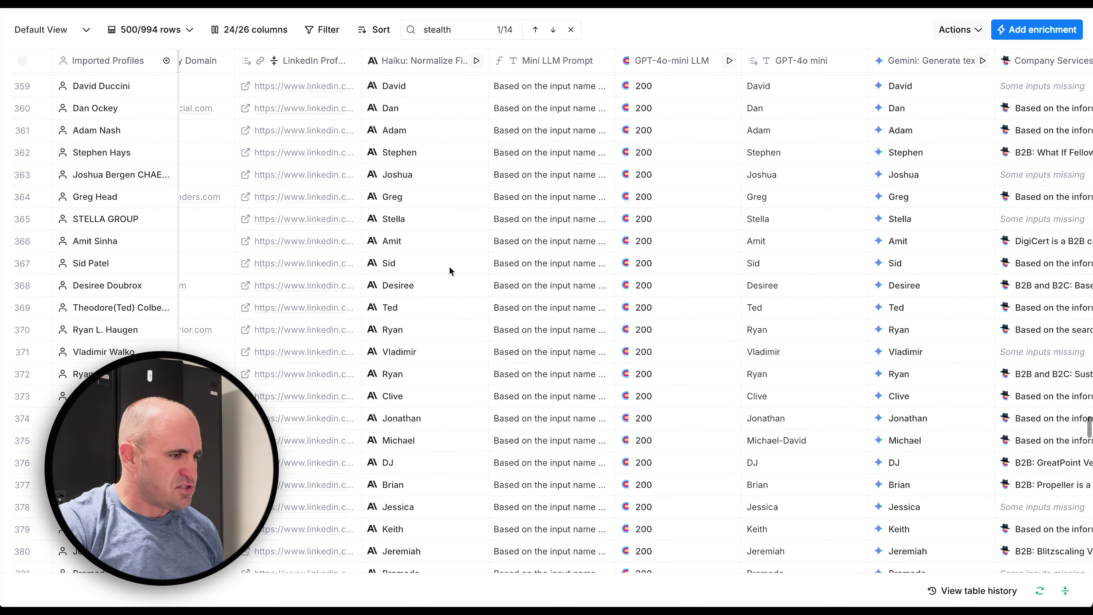
scroll(484, 335, down, 2)
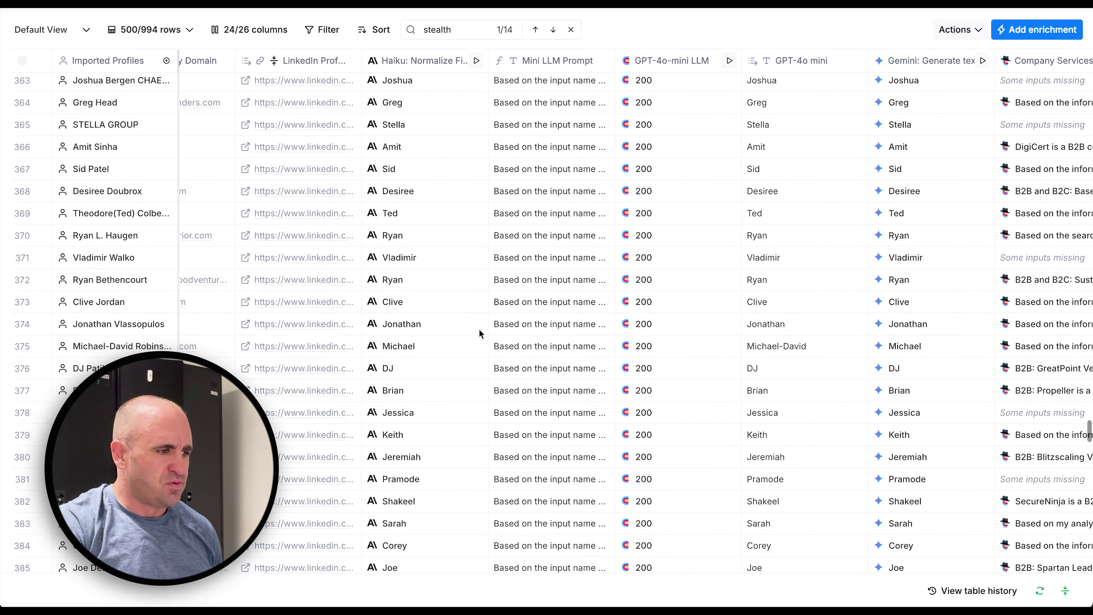
Check the full Name value in the row 369 profile's cell details, and continue comparing the models' first names down to about row 483
click(107, 217)
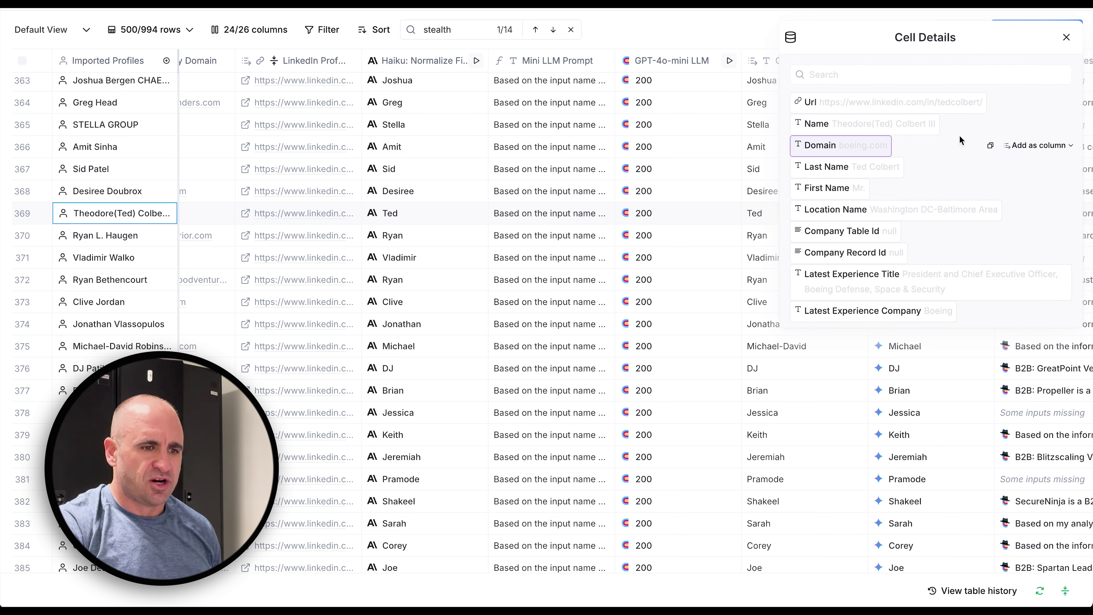
click(1066, 37)
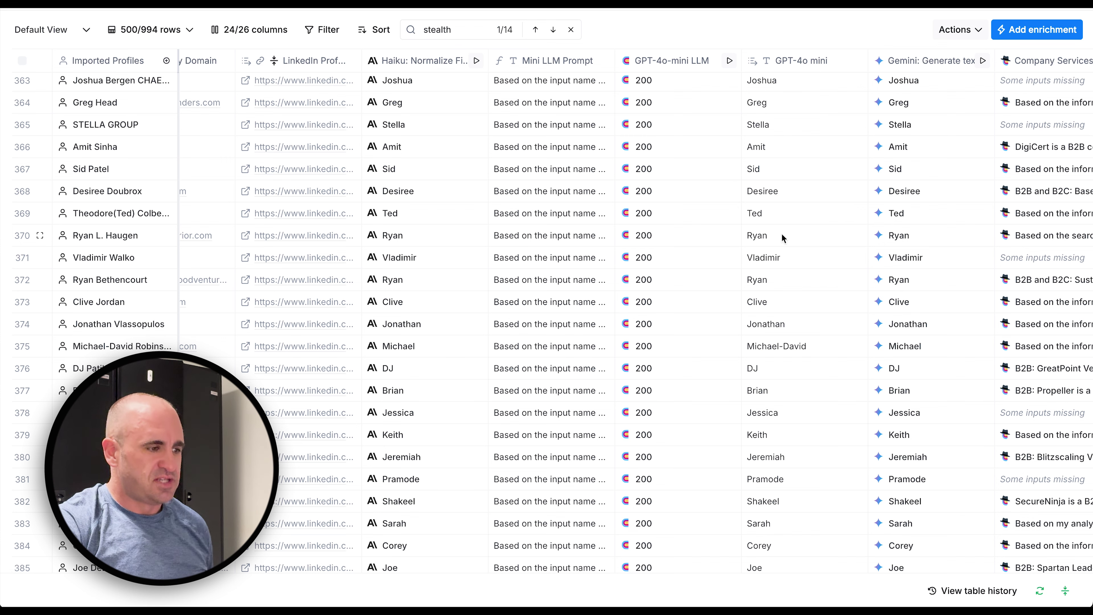
scroll(782, 233, down, 10)
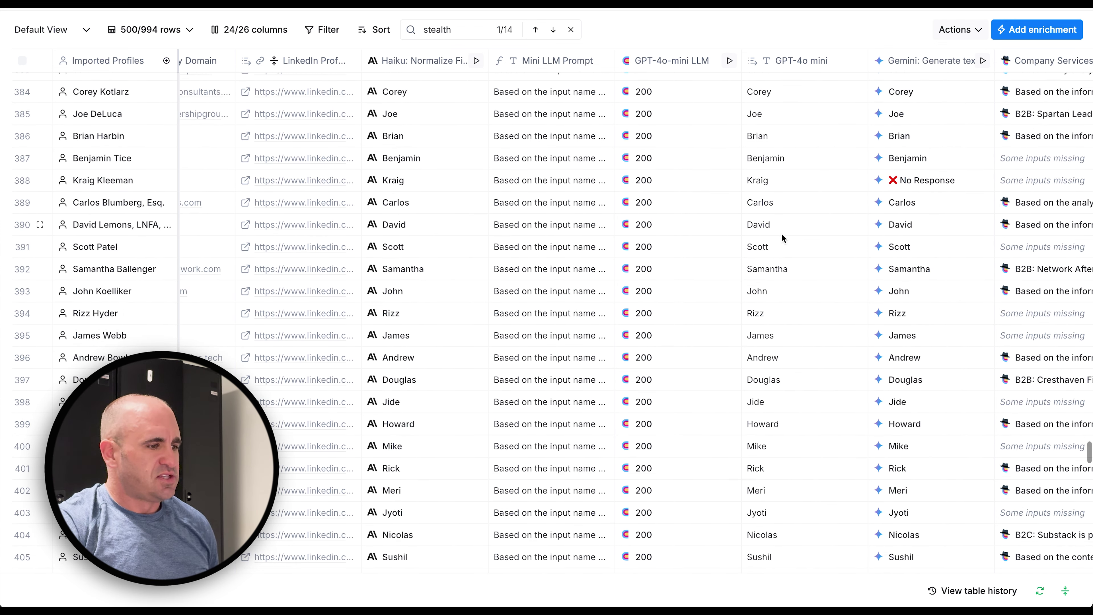
scroll(782, 233, down, 3)
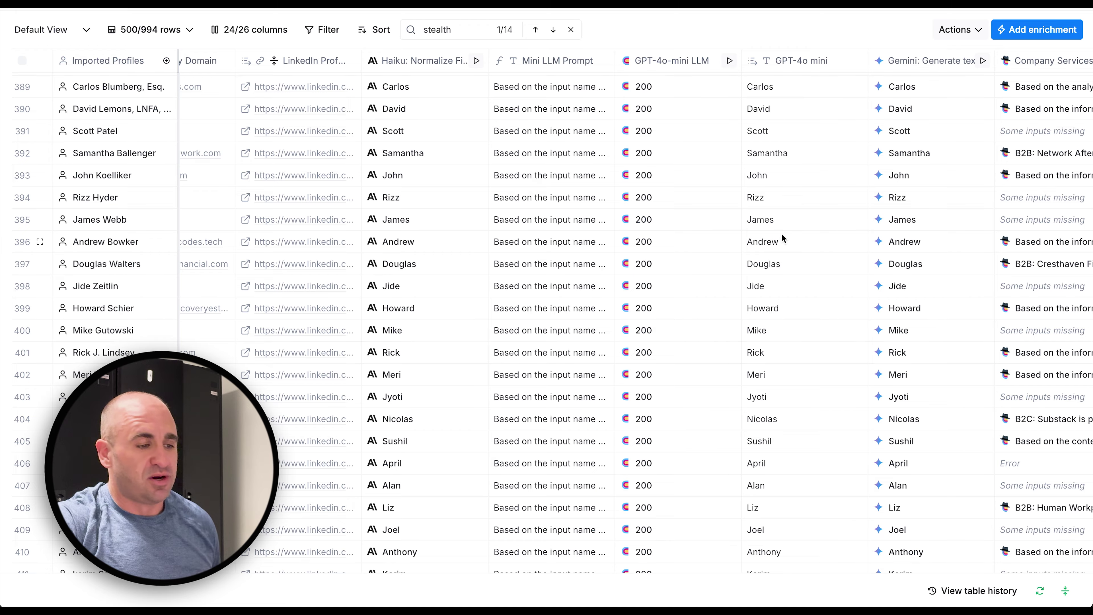
scroll(782, 233, down, 10)
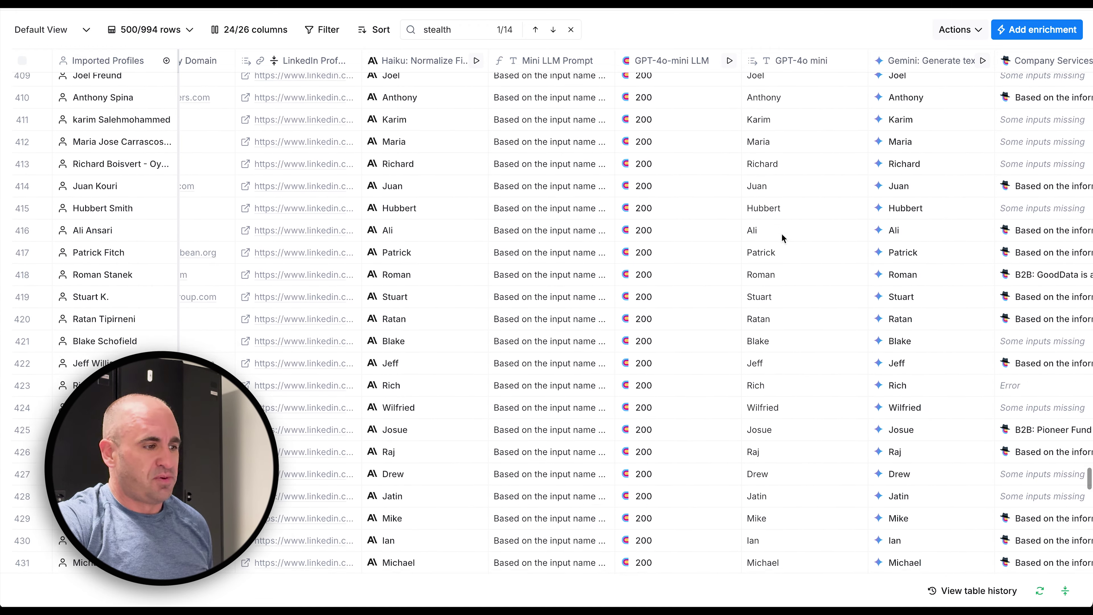
scroll(781, 234, down, 10)
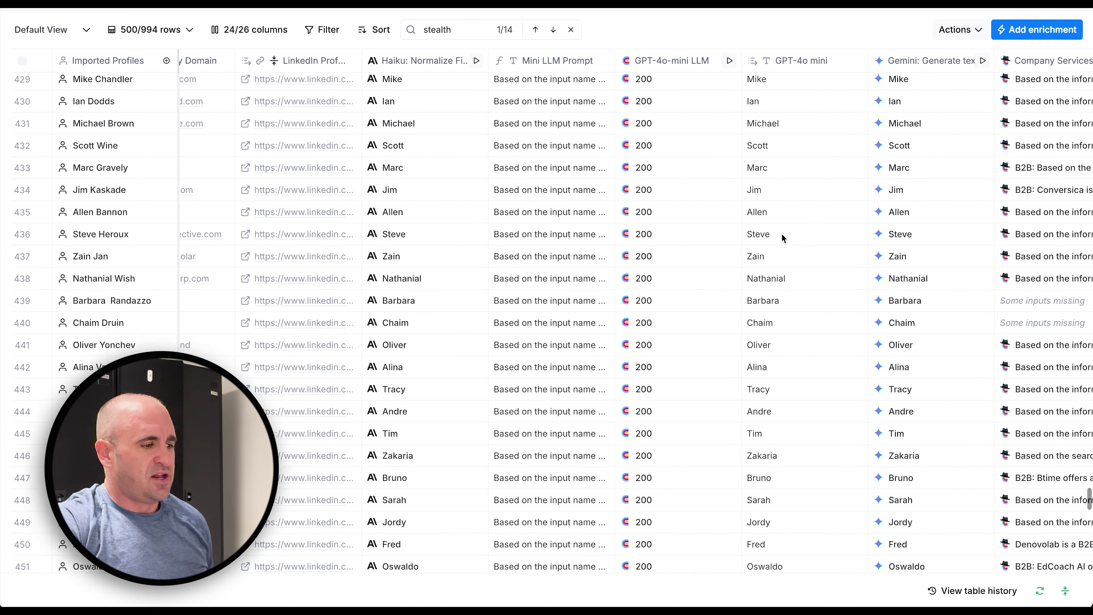
scroll(782, 233, down, 9)
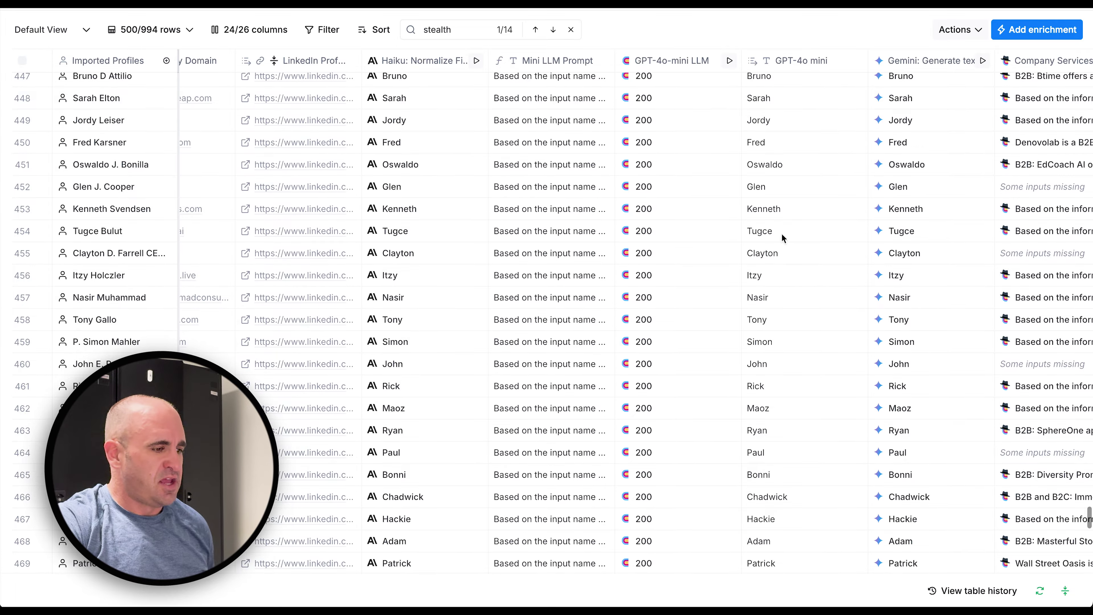
scroll(781, 233, down, 7)
Inspect the cell details of the row 467 profile with a quoted nickname, and compare the remaining first names through row 500
mouse_move(477, 198)
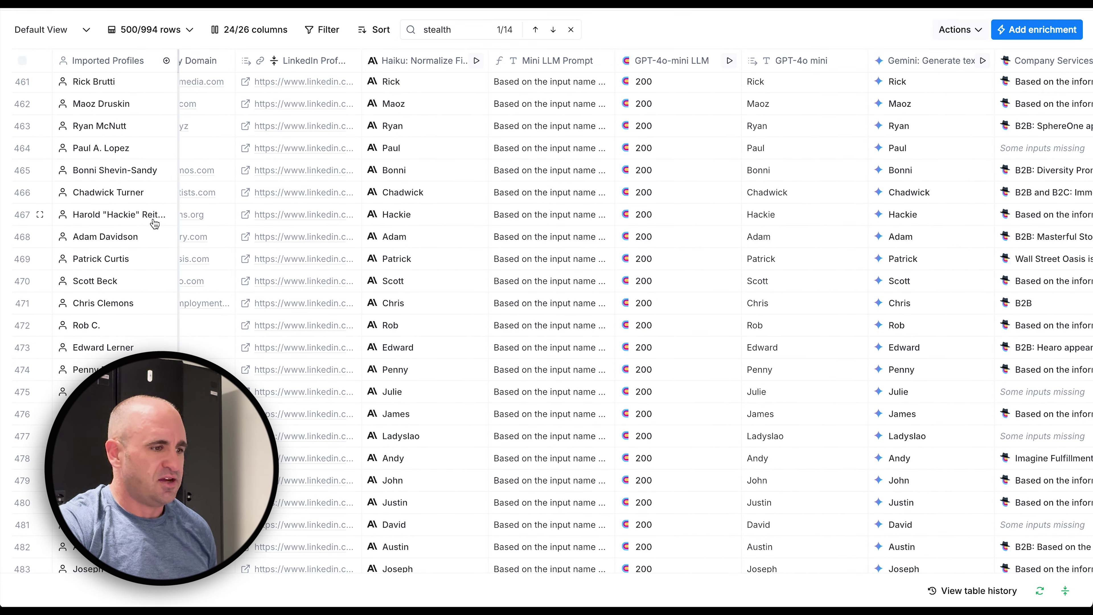
click(129, 219)
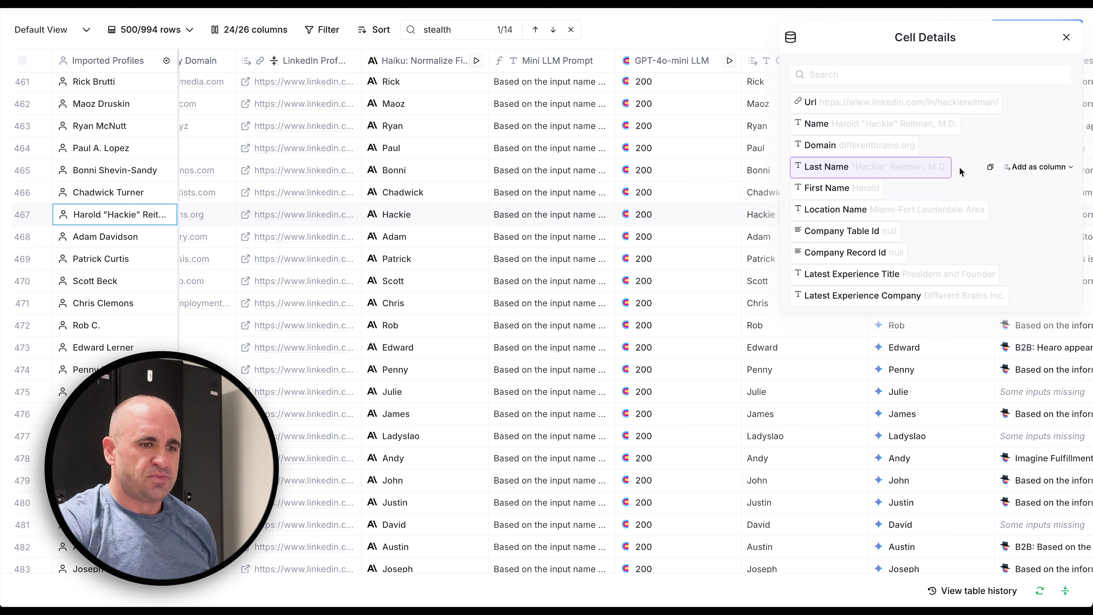
click(1066, 38)
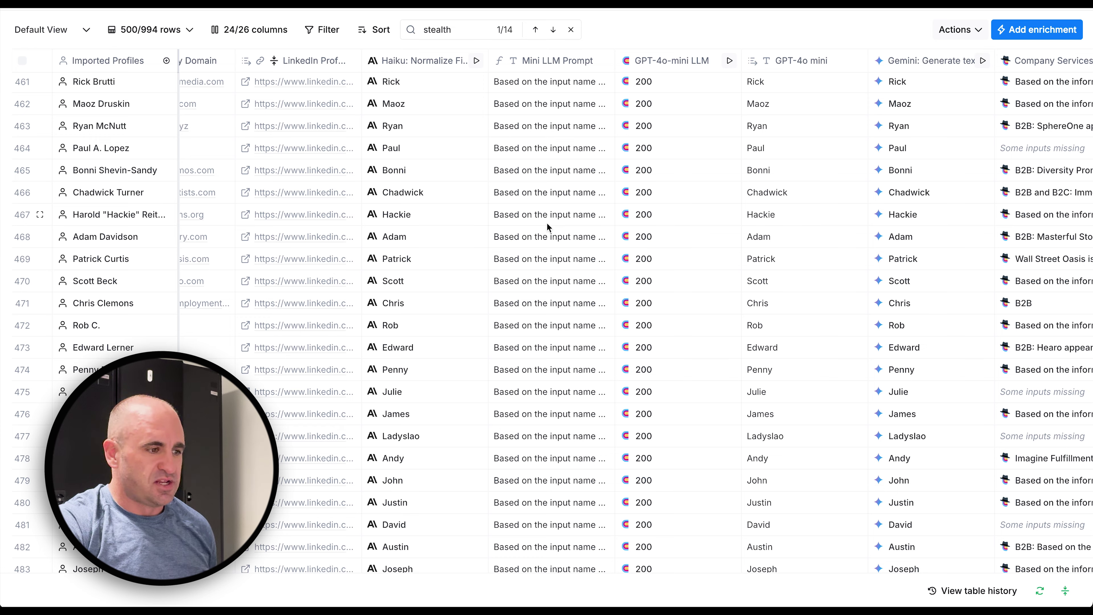
scroll(546, 222, down, 5)
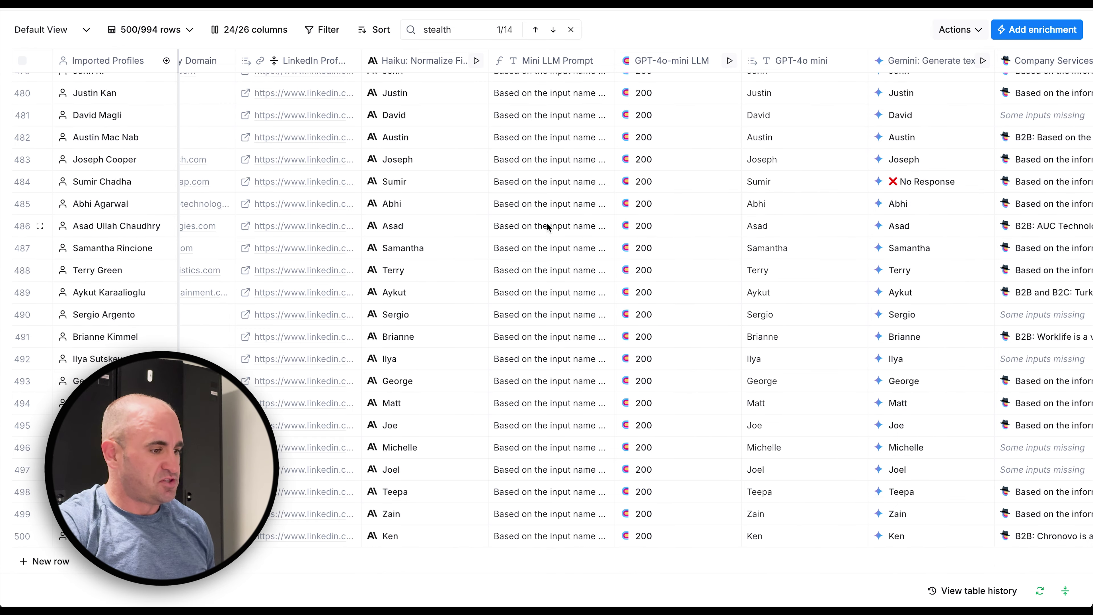
Return to the rows around 35 to 57 and view the HTTP API configuration of the GPT-4o-mini LLM column, closing it without changes
scroll(548, 227, up, 15)
scroll(547, 223, up, 15)
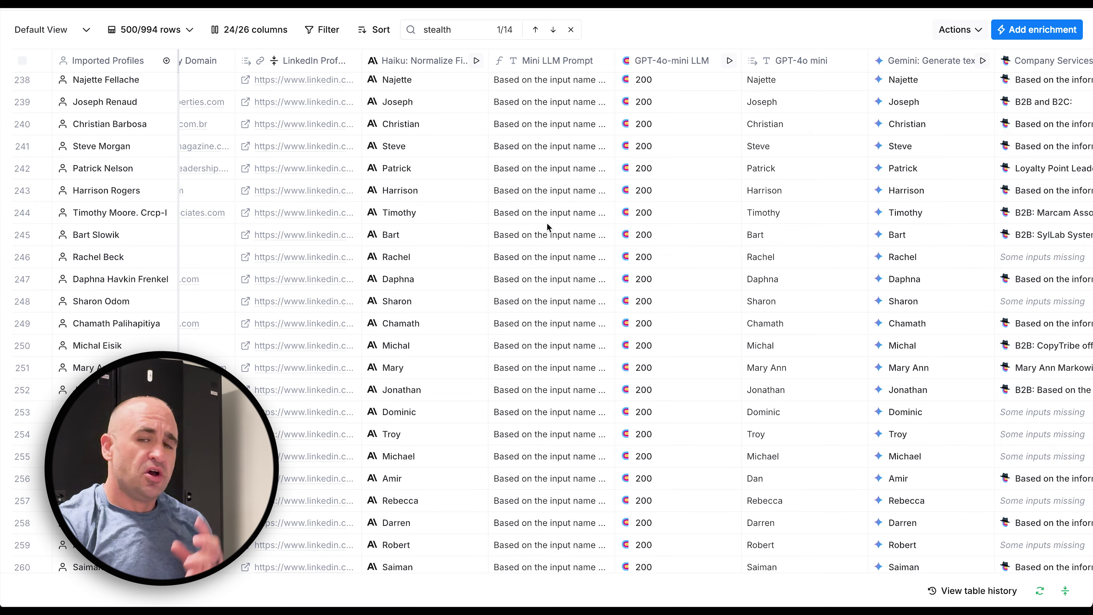
scroll(547, 222, up, 15)
scroll(546, 223, up, 20)
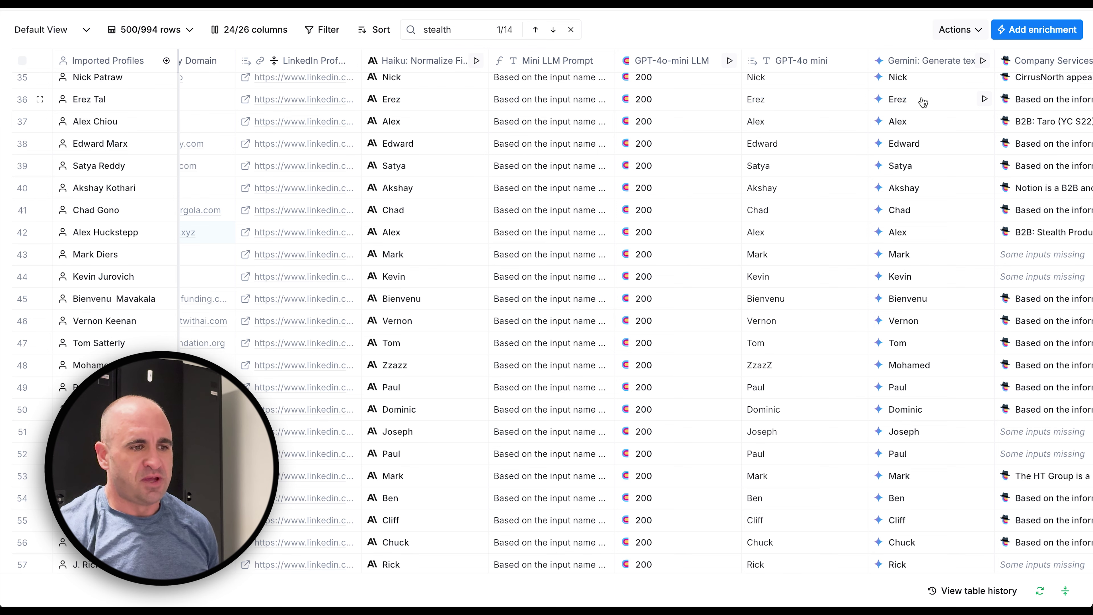
click(665, 69)
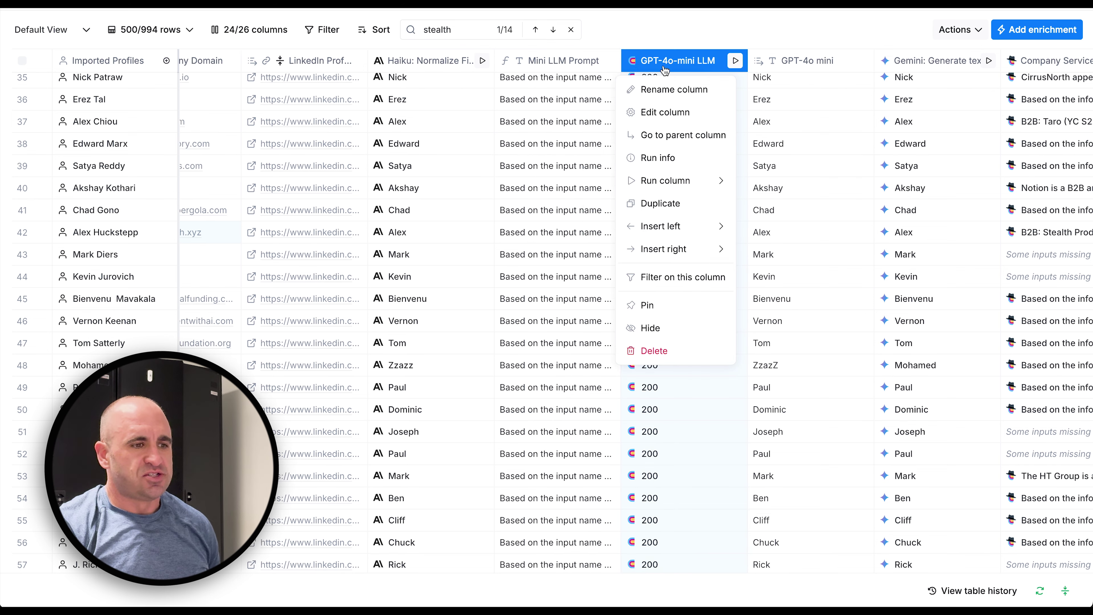
click(665, 112)
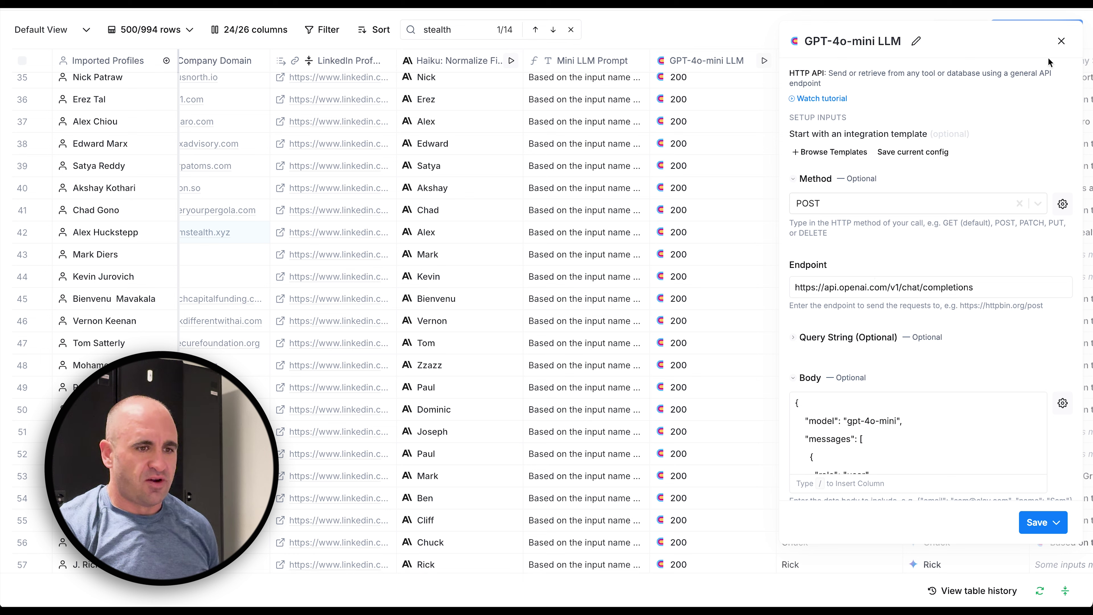
click(1060, 41)
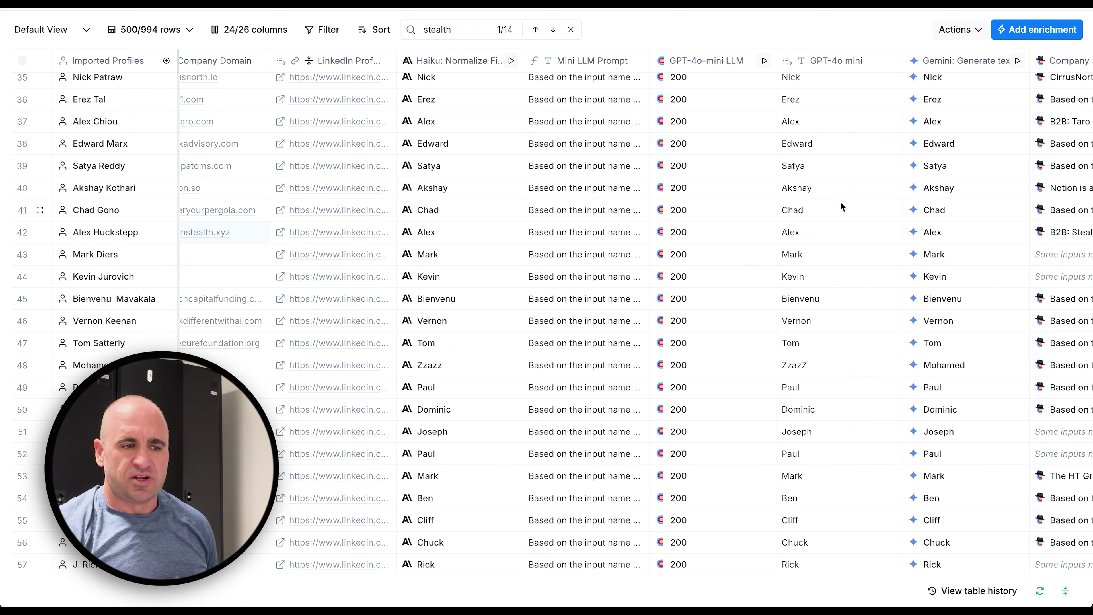
Review the mission prompt and its B2B/B2C example outputs in the Company Services Analysis column's settings, and close the settings
scroll(828, 232, right, 3)
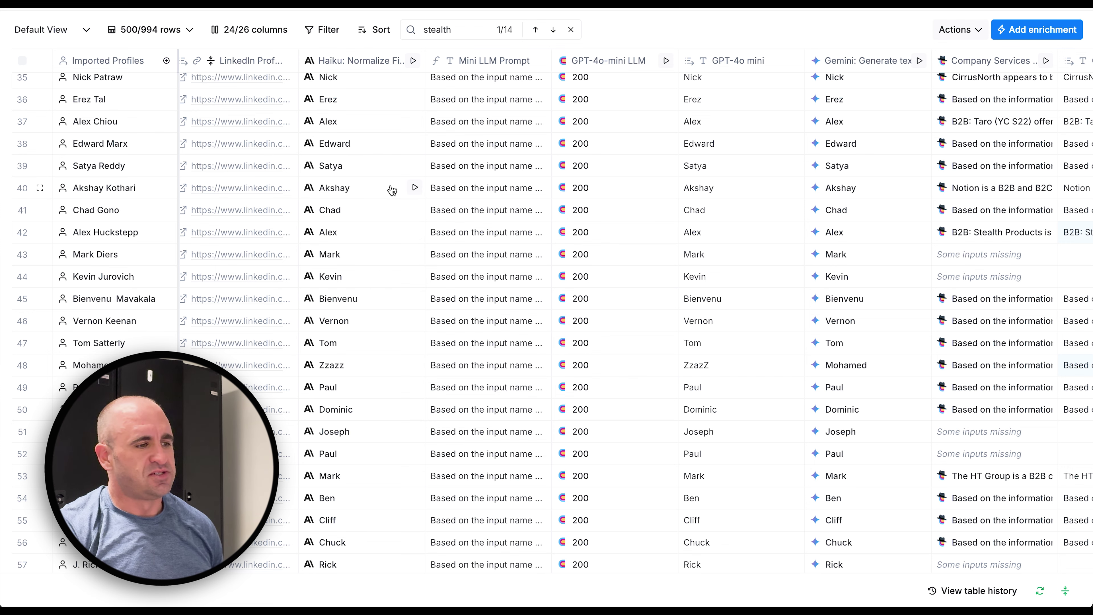
scroll(417, 168, up, 5)
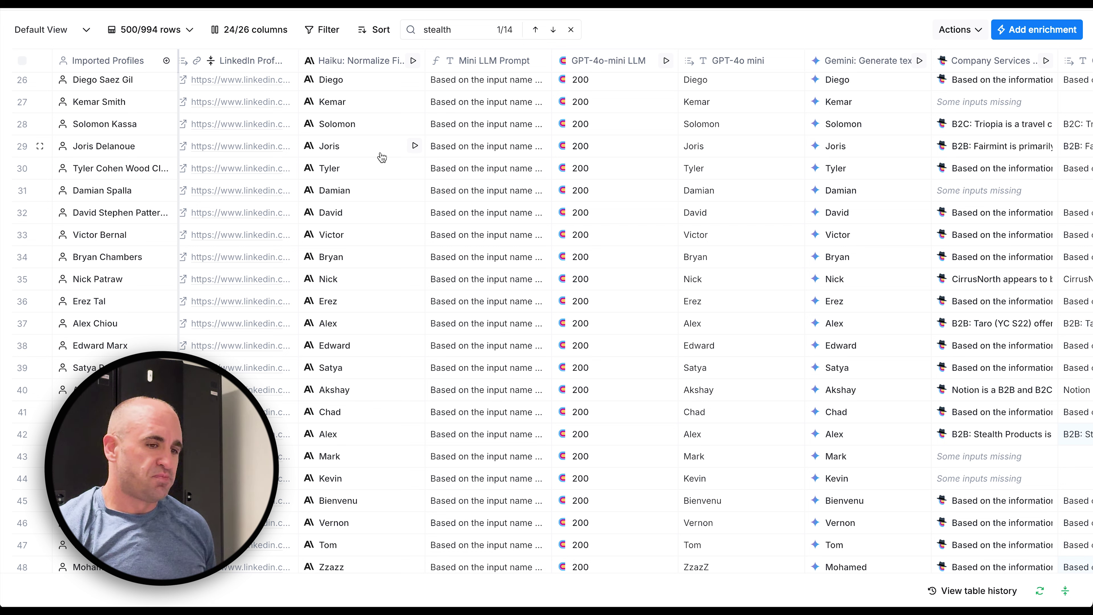
scroll(433, 190, right, 10)
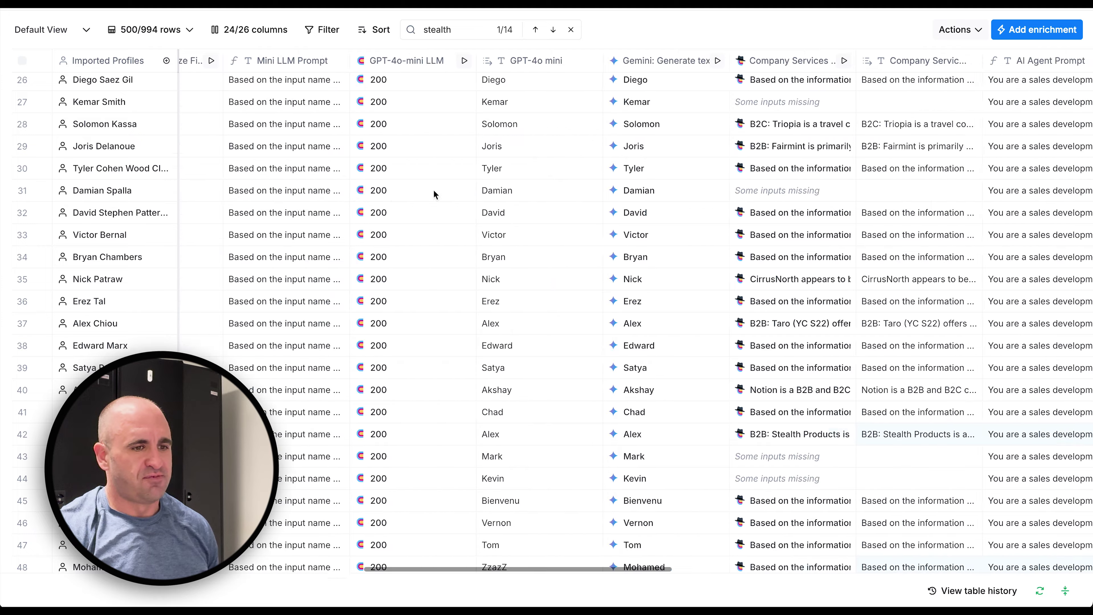
scroll(433, 190, right, 4)
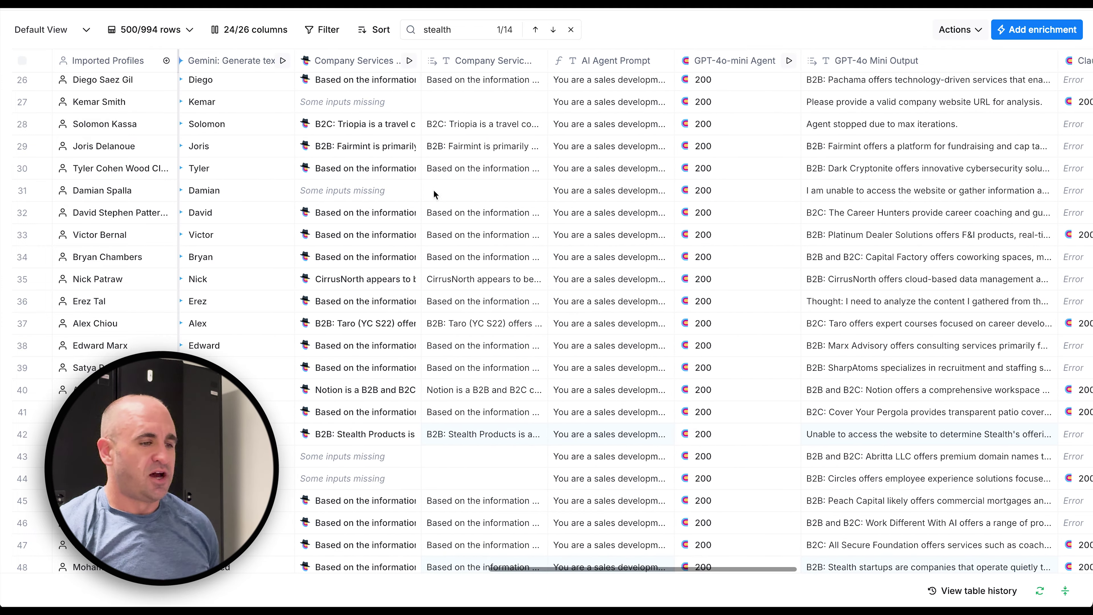
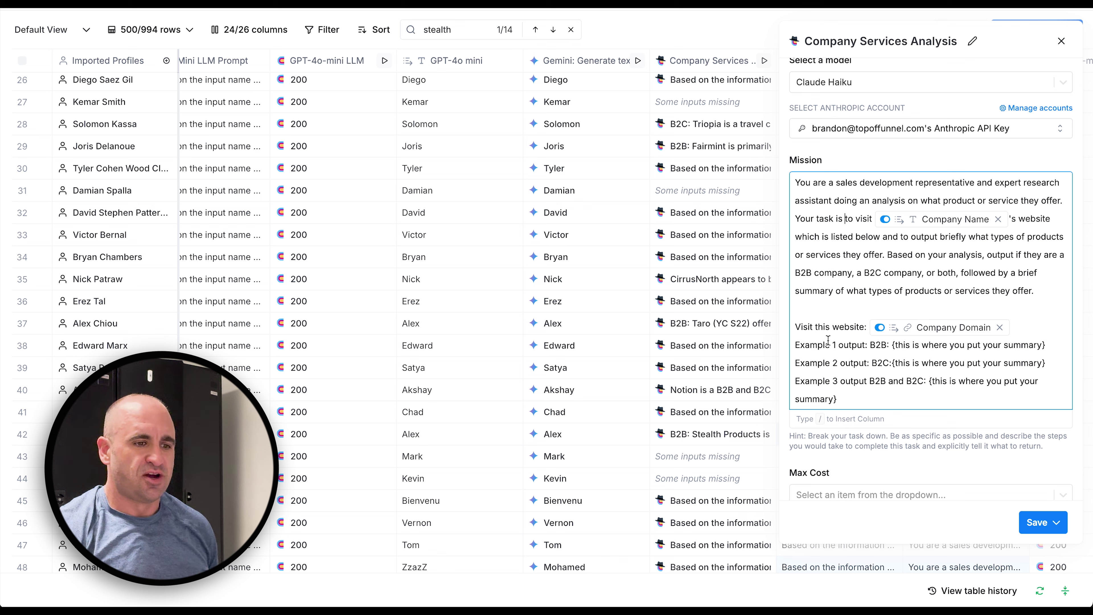
mouse_move(942, 225)
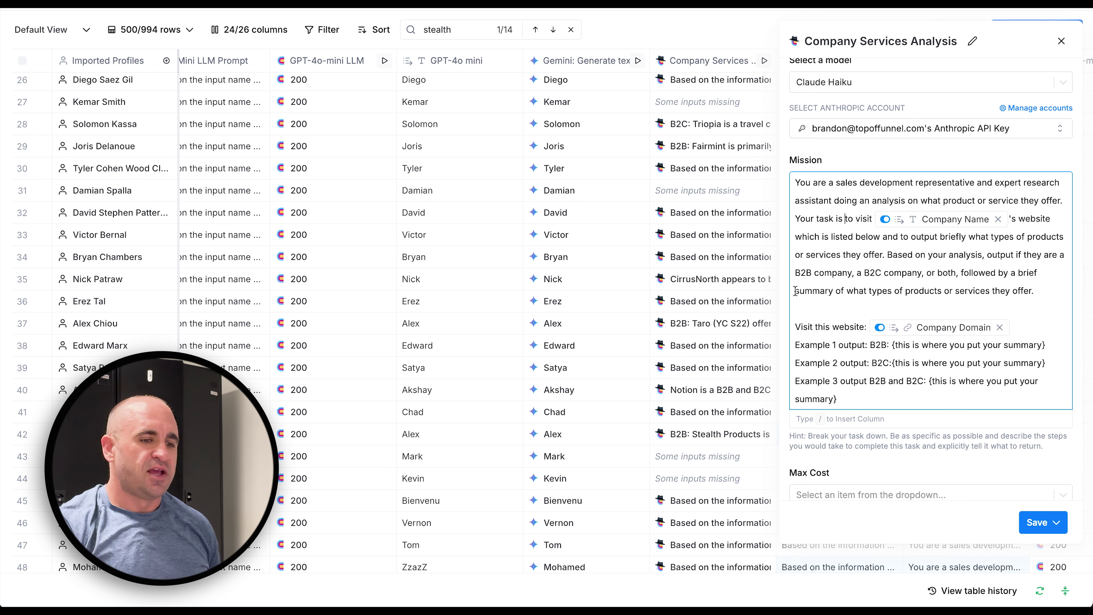
scroll(818, 329, down, 1)
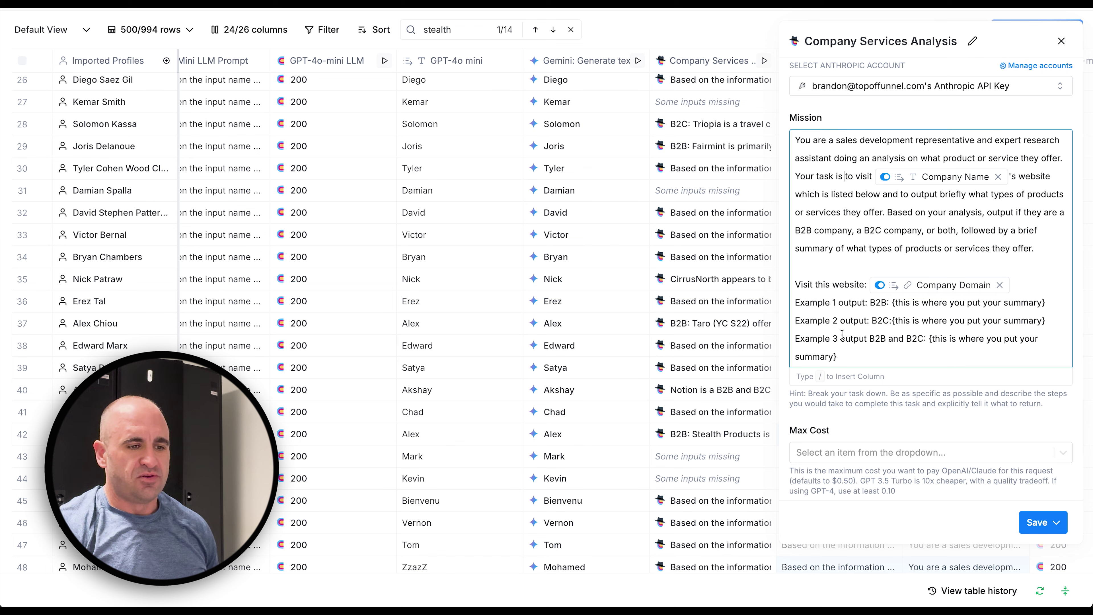
scroll(839, 334, down, 1)
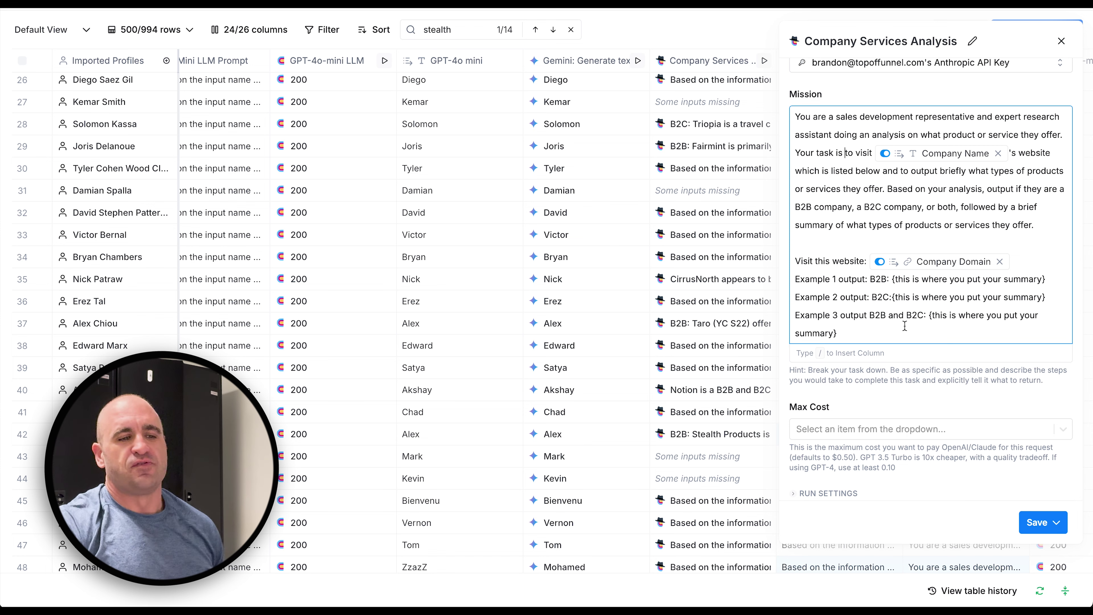
click(1061, 41)
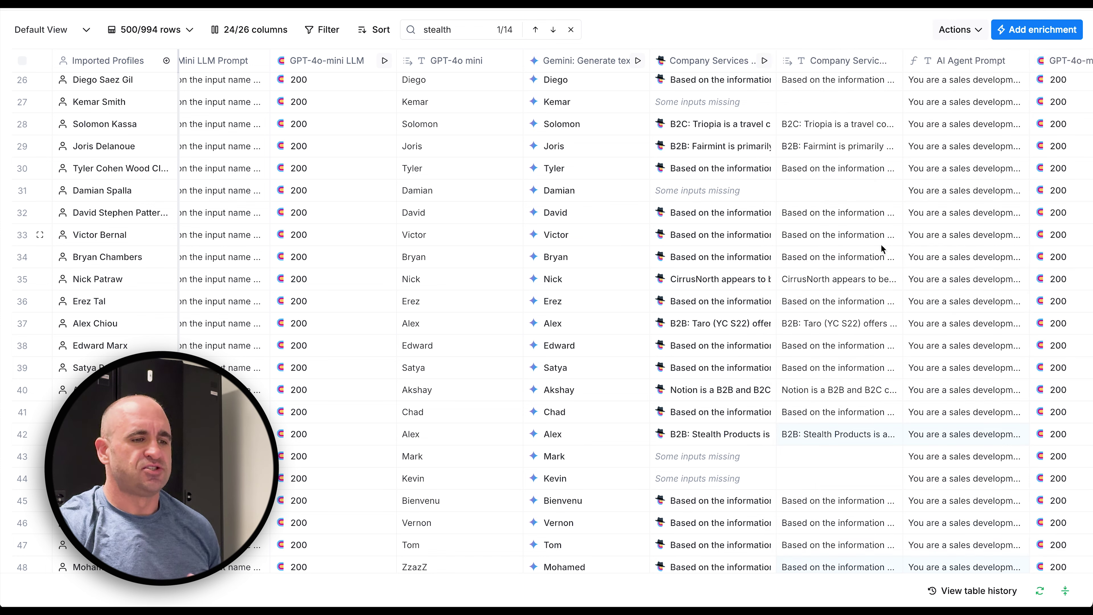
Reopen the Company Services Analysis column's settings to check which model its Claygent uses, and close them without changes
scroll(693, 301, right, 5)
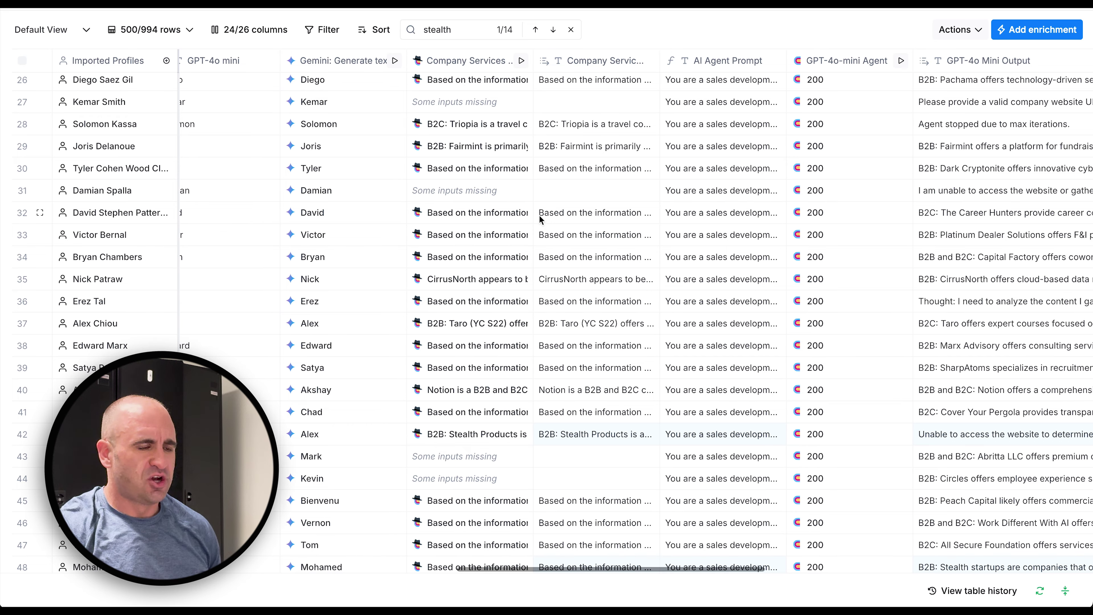
click(461, 73)
click(452, 112)
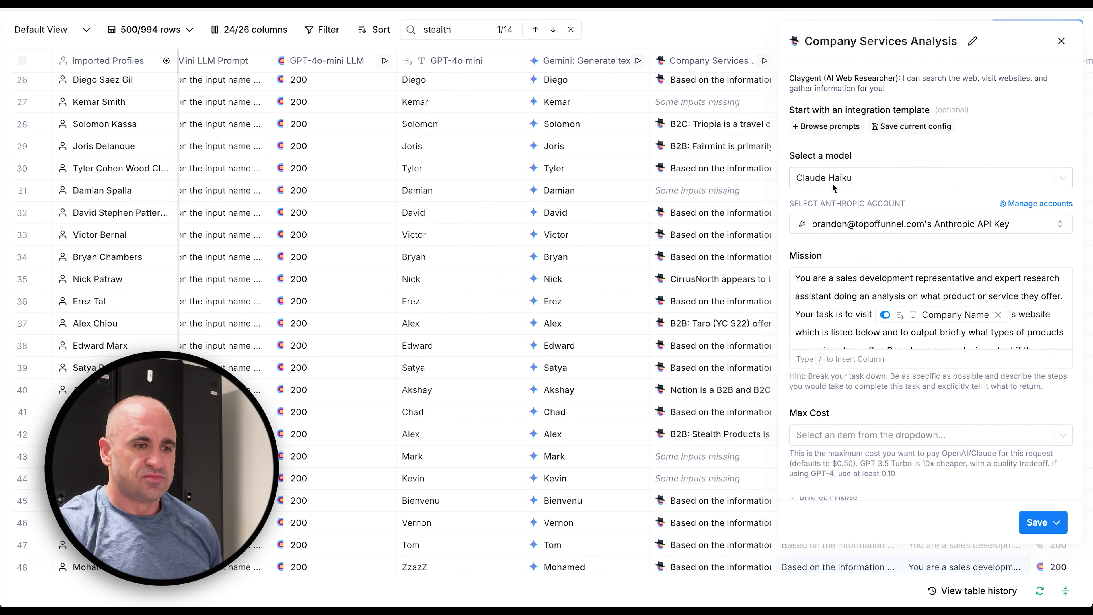
click(1061, 42)
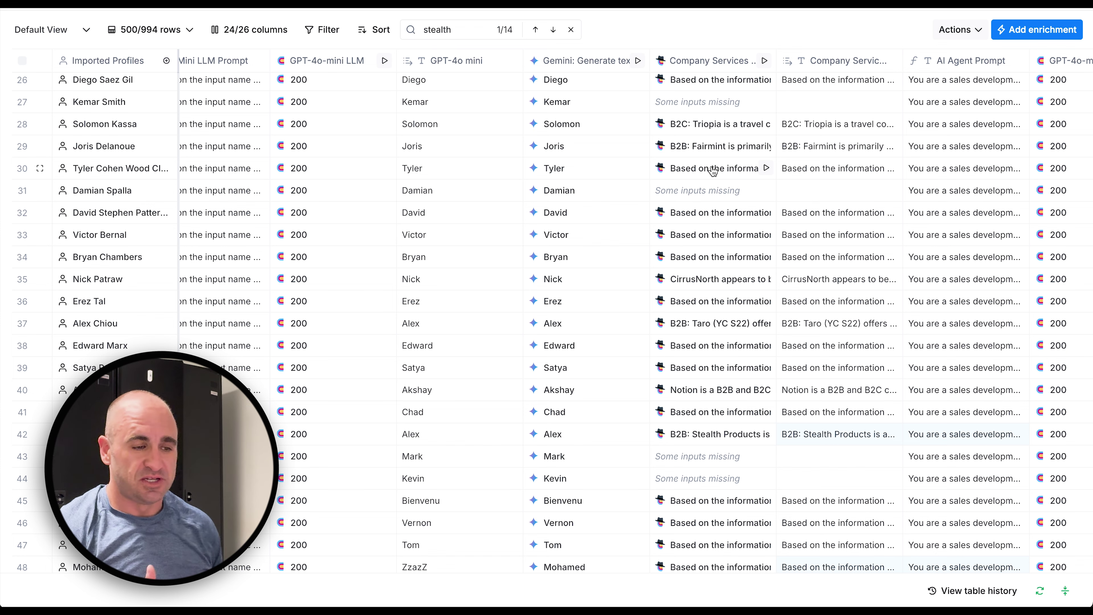
Read the Company Services Analysis cell details for the Peach Capital profile in row 45, and close them
scroll(713, 171, down, 6)
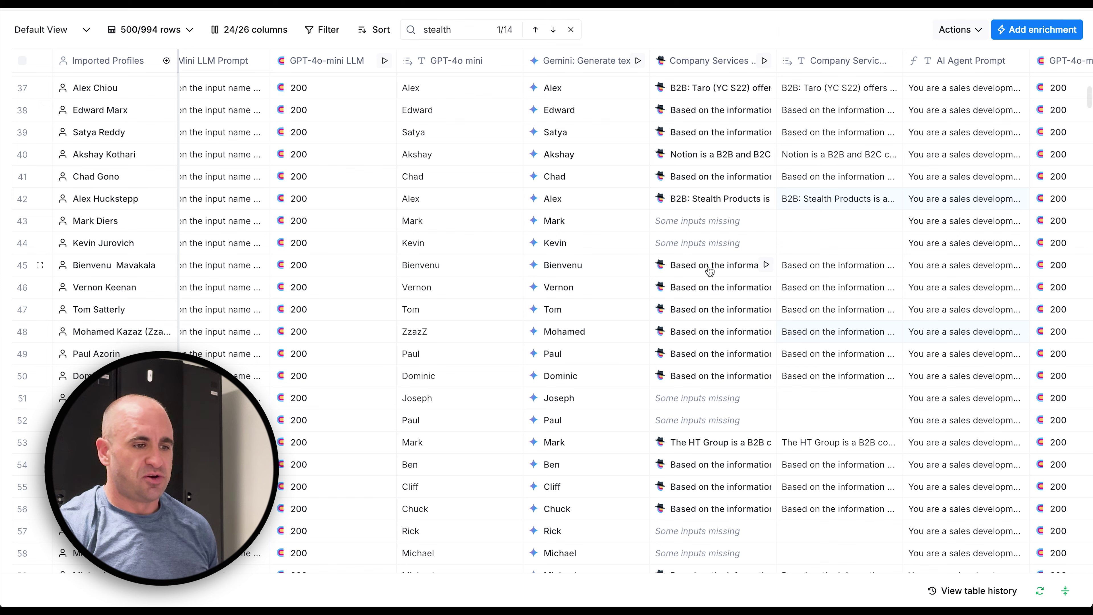
click(709, 271)
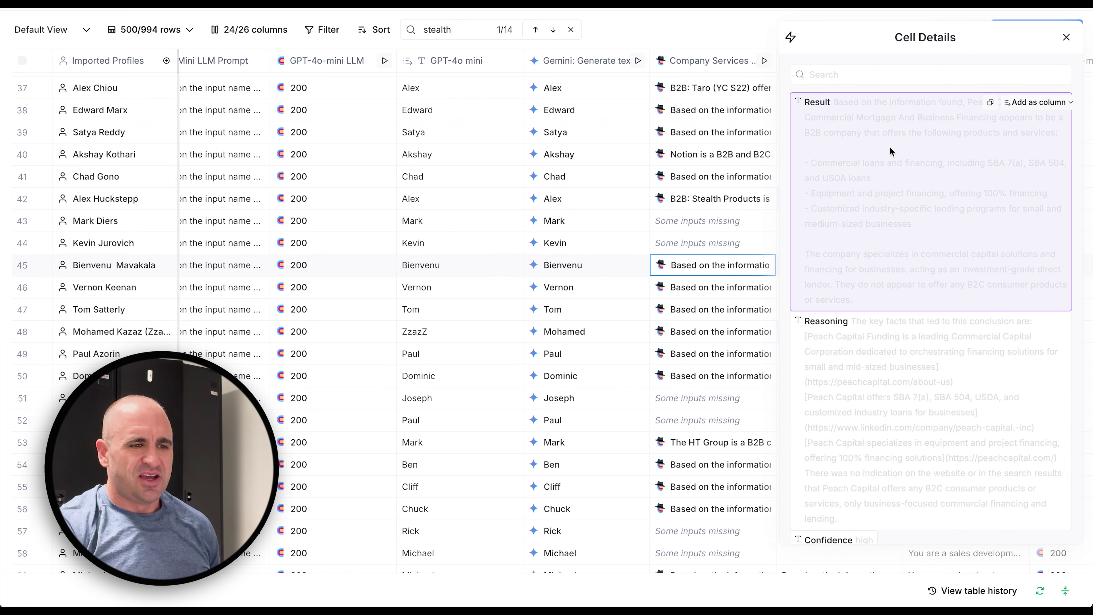
click(1067, 37)
Review the model selection and the example outputs at the end of the mission in the Company Services Analysis column's settings, and close them unchanged
scroll(817, 220, right, 2)
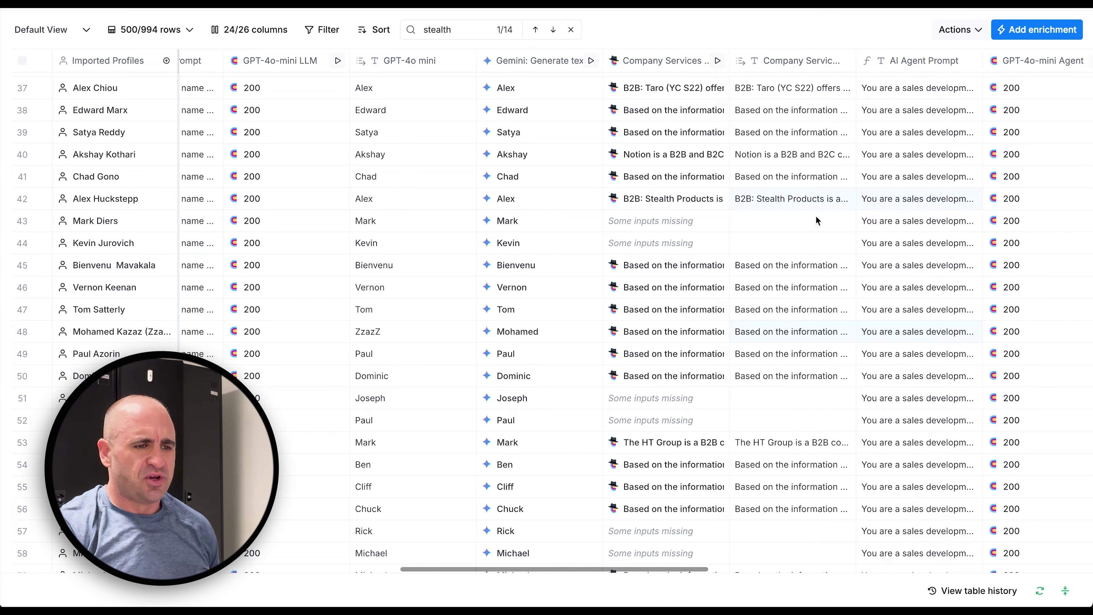
scroll(818, 221, right, 3)
click(503, 61)
scroll(692, 197, left, 3)
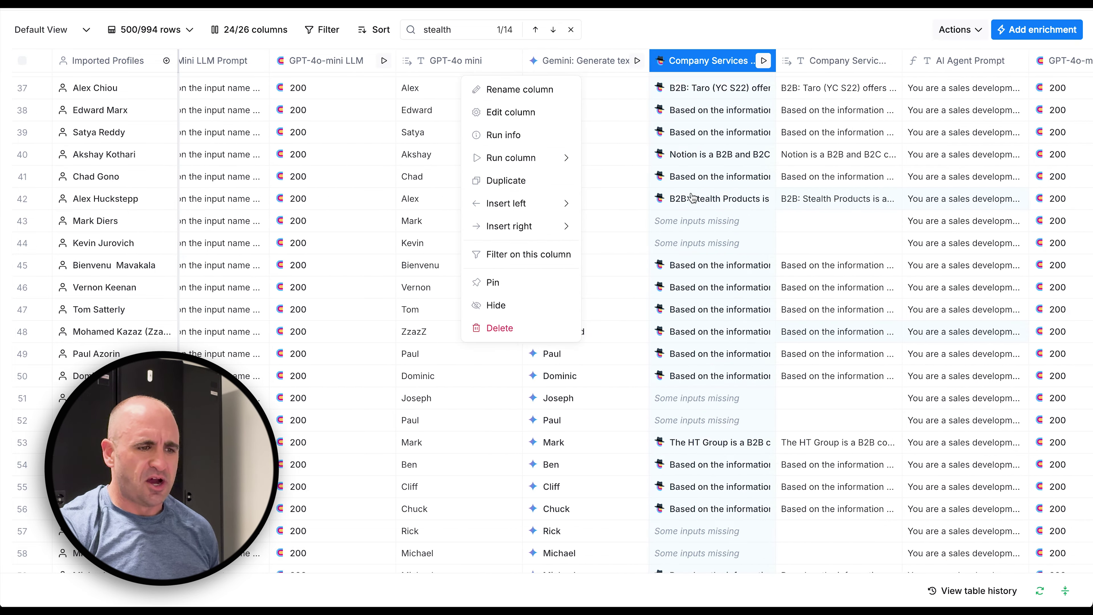
click(511, 111)
scroll(865, 300, down, 5)
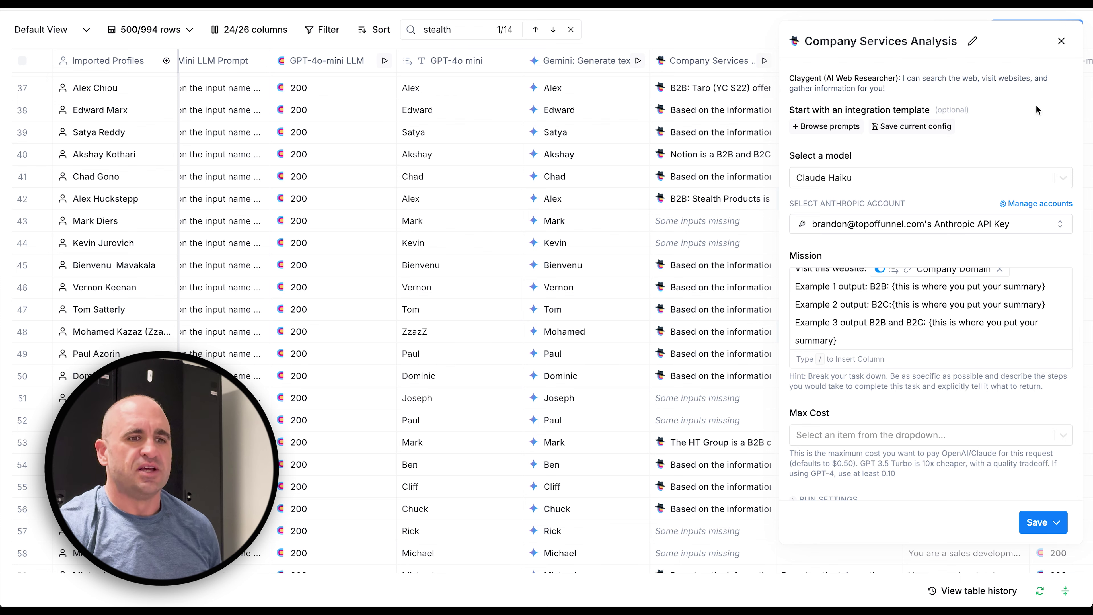
click(1061, 41)
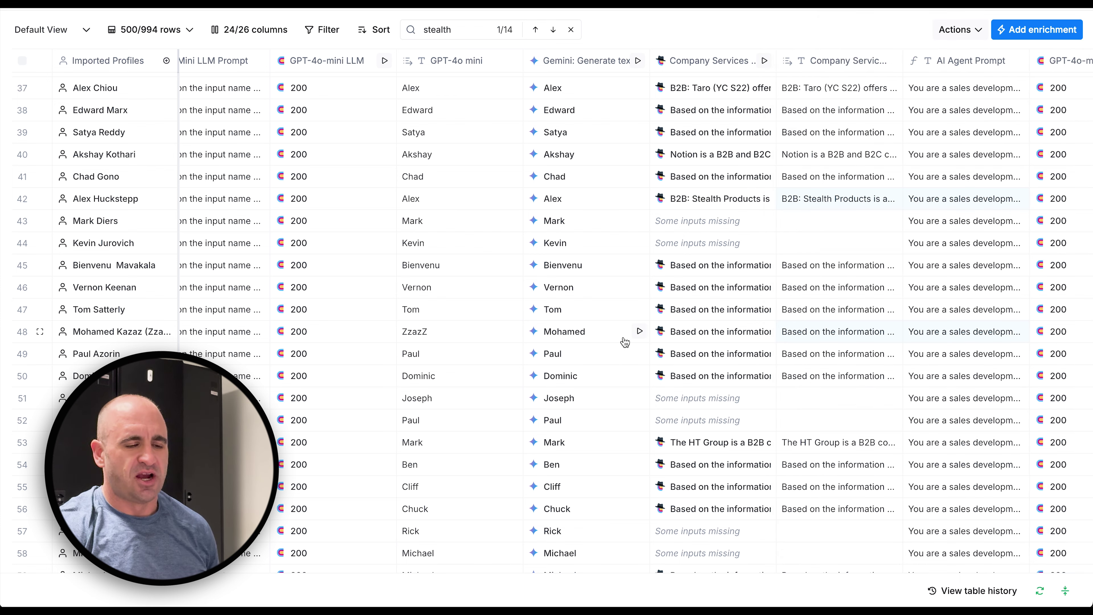
Read the result and reasoning in row 59's Company Services Analysis cell details for Exclugo, and close them
scroll(625, 343, right, 4)
scroll(548, 396, down, 4)
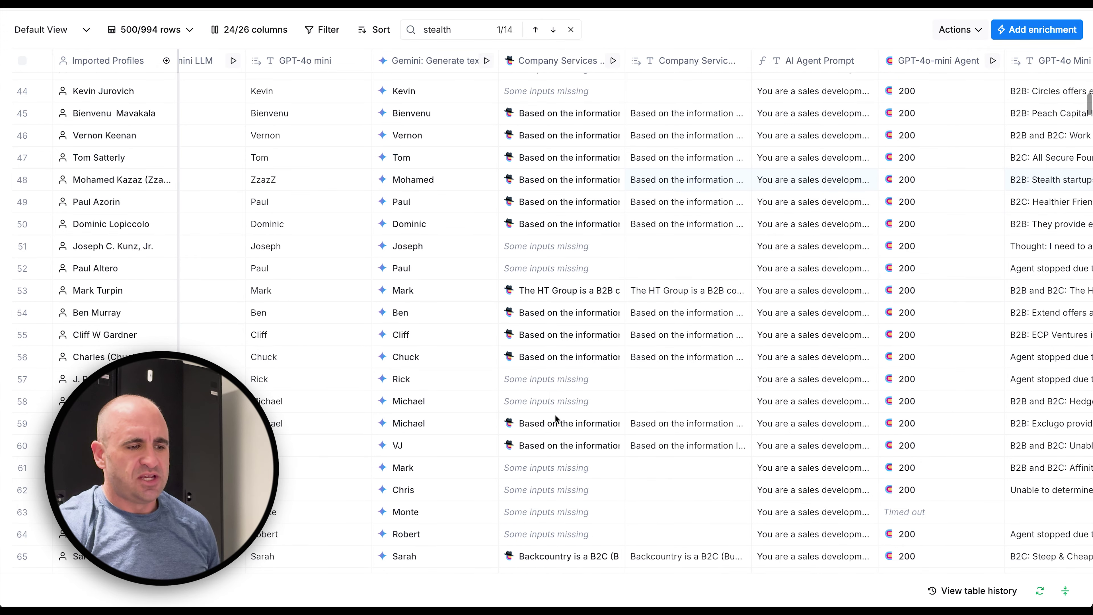
click(555, 421)
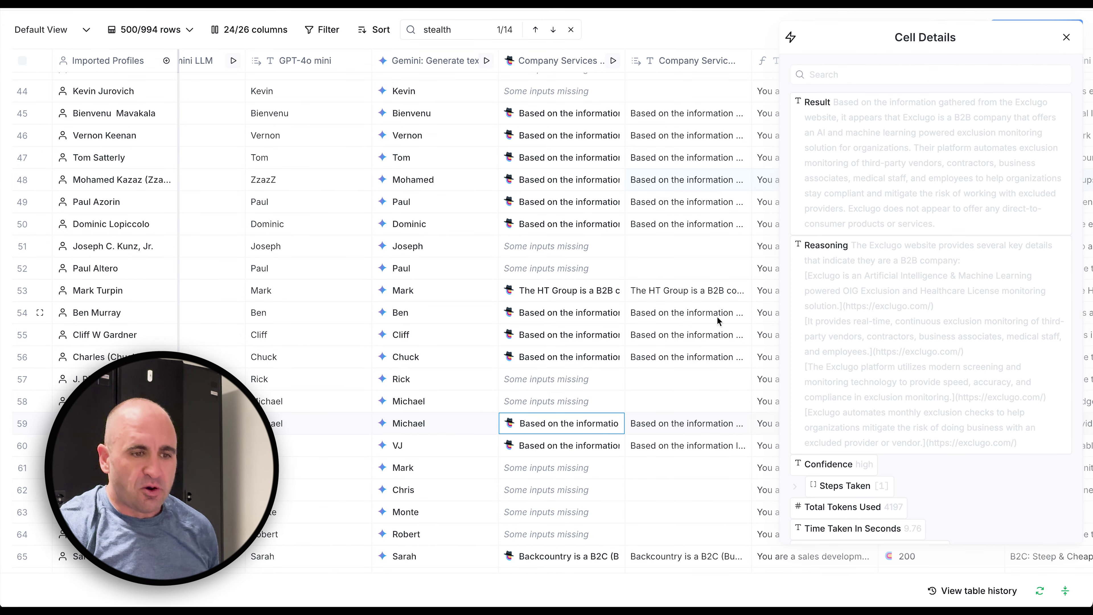
mouse_move(841, 127)
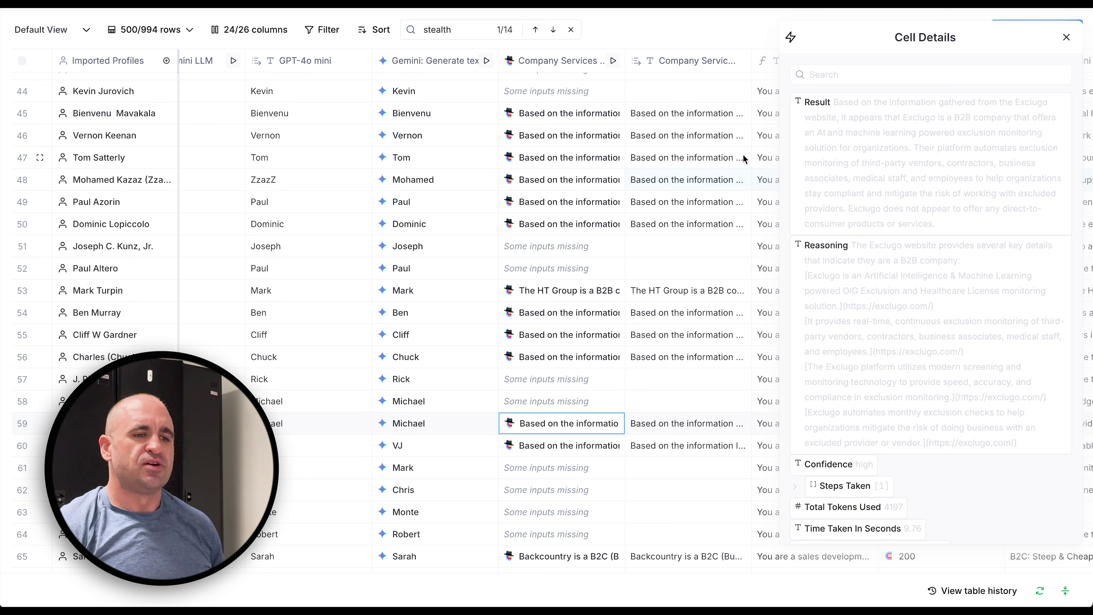
mouse_move(847, 160)
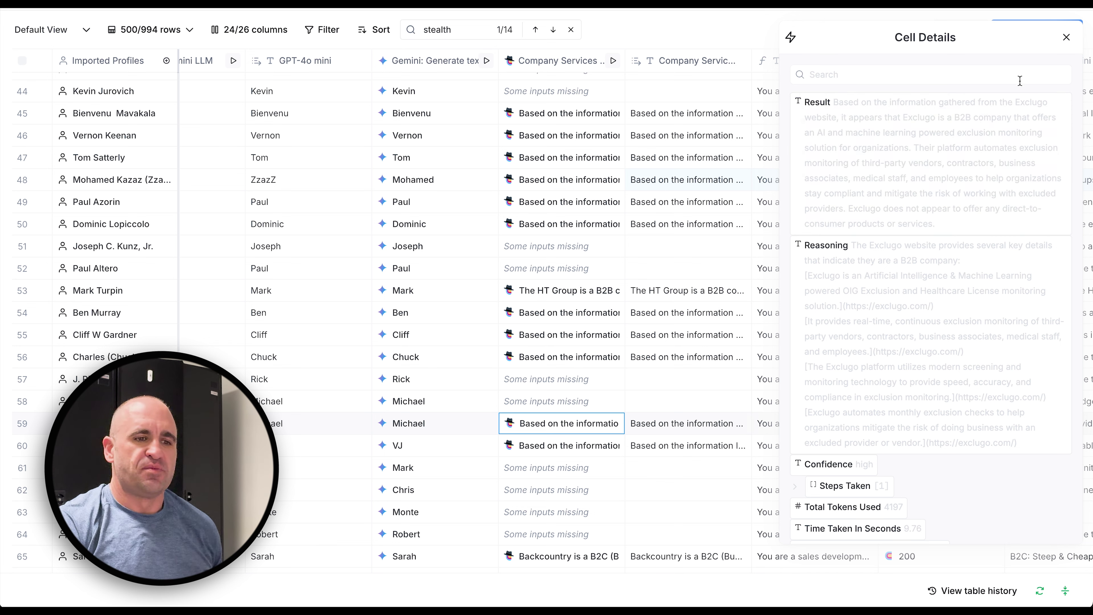
click(1067, 37)
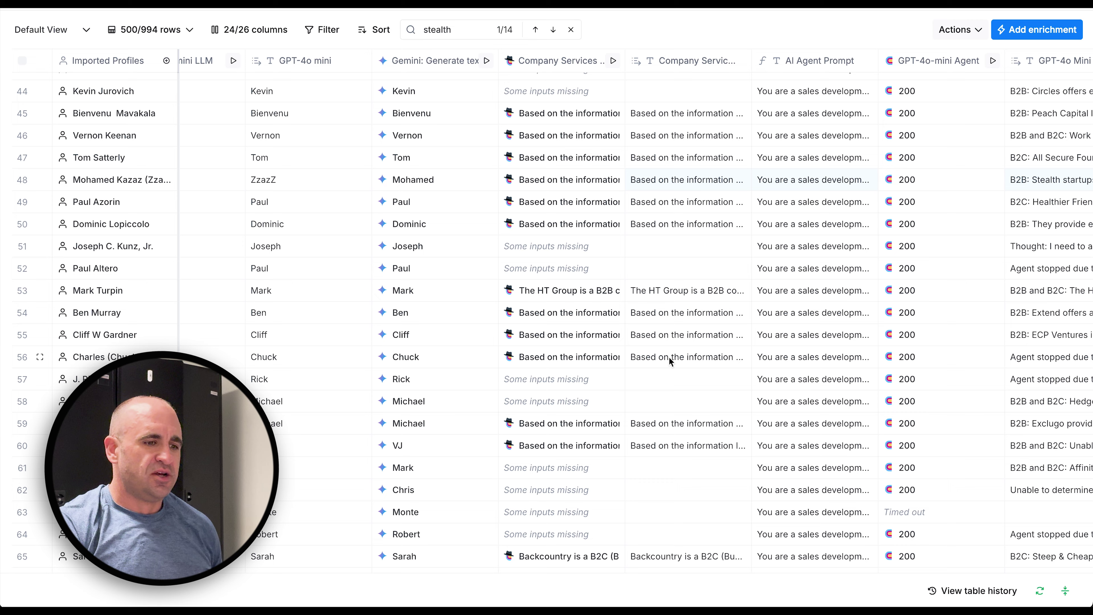
Read the HT Group result in row 53's Company Services Analysis cell details, and close them
click(577, 294)
mouse_move(974, 175)
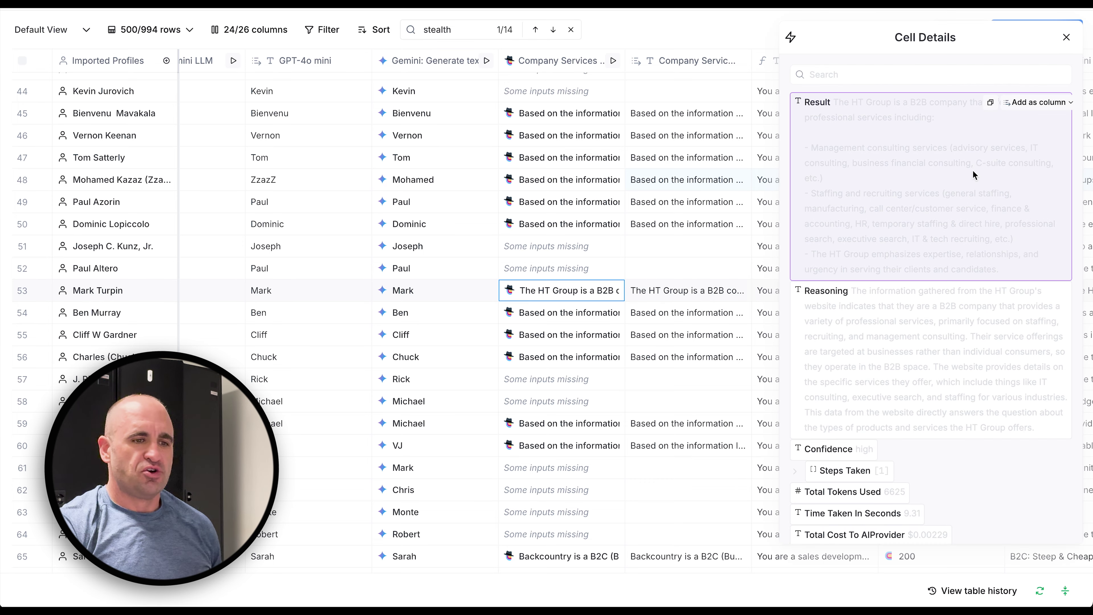
click(1066, 37)
Return to the table's first rows and look across the columns from the enriched profile data to the AI agent outputs
scroll(800, 308, up, 10)
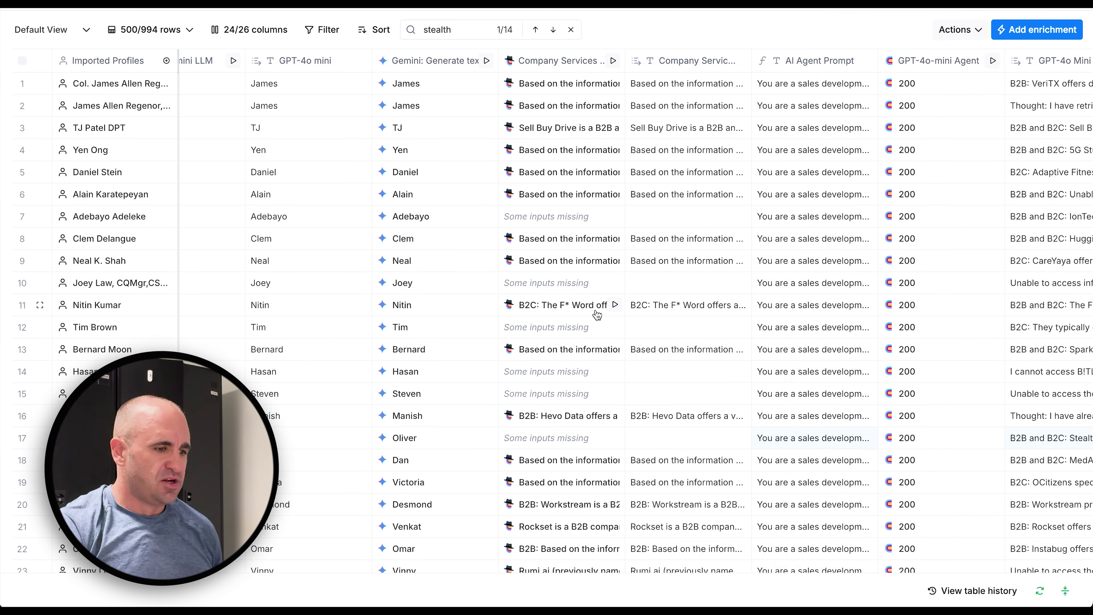
scroll(596, 310, left, 5)
scroll(596, 310, down, 1)
scroll(596, 312, left, 10)
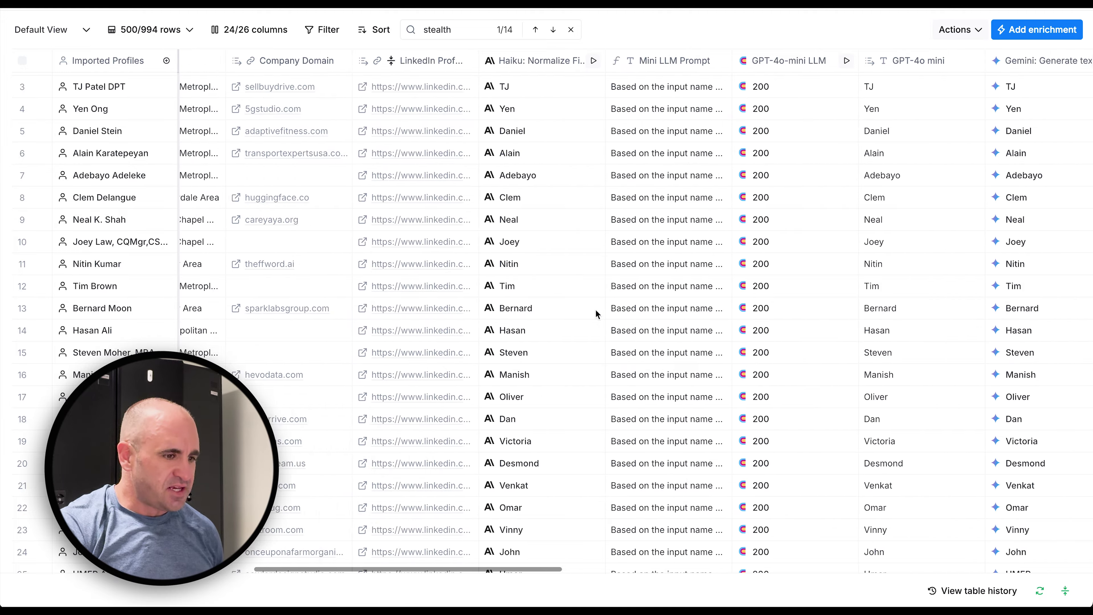
scroll(595, 309, left, 10)
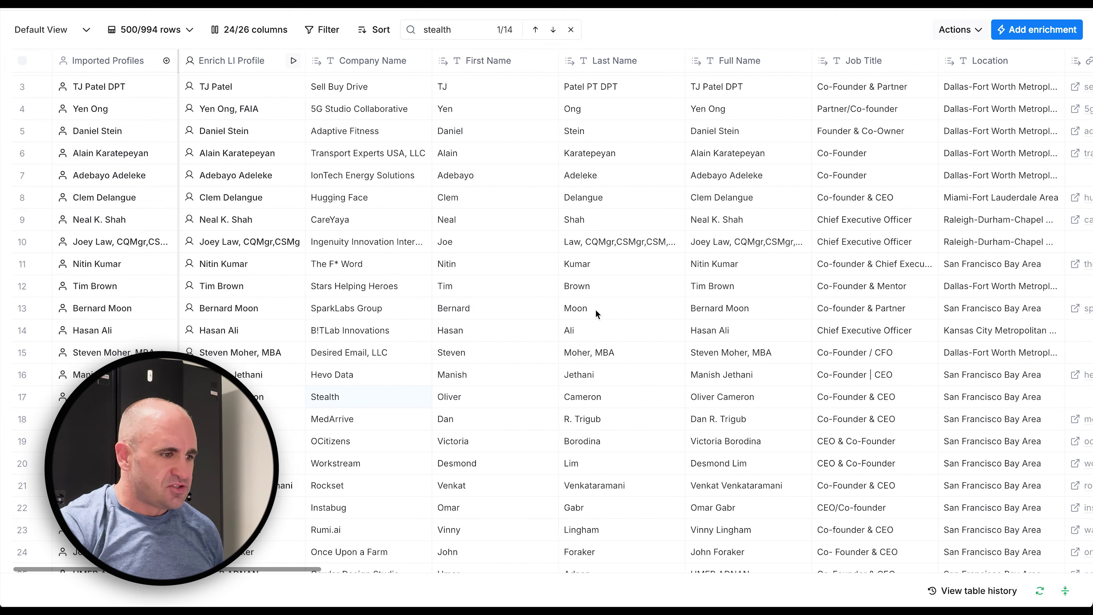
scroll(642, 217, right, 8)
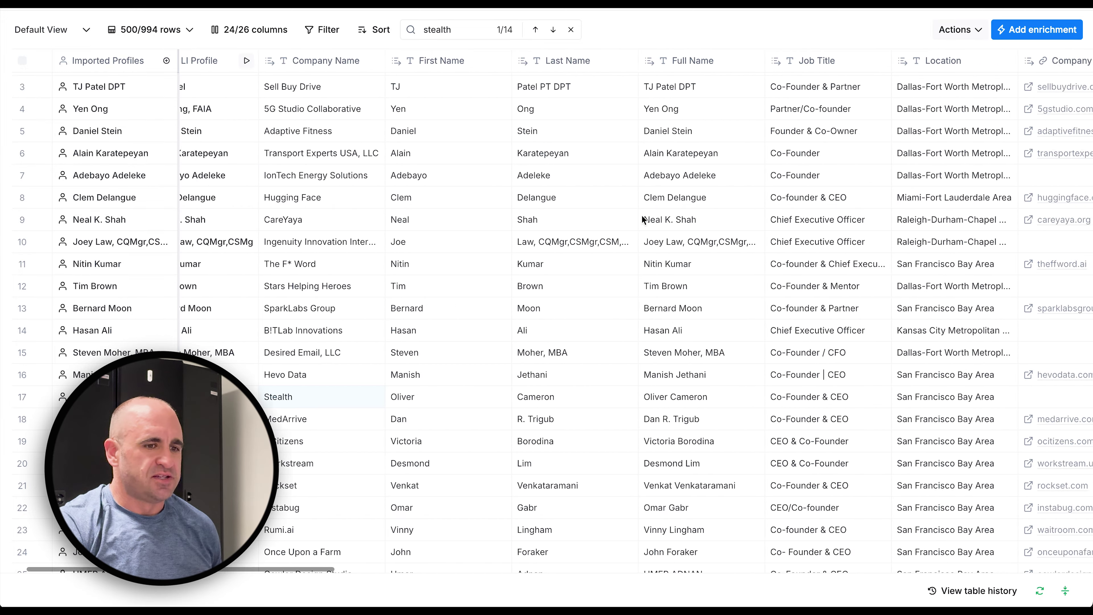
scroll(642, 217, right, 8)
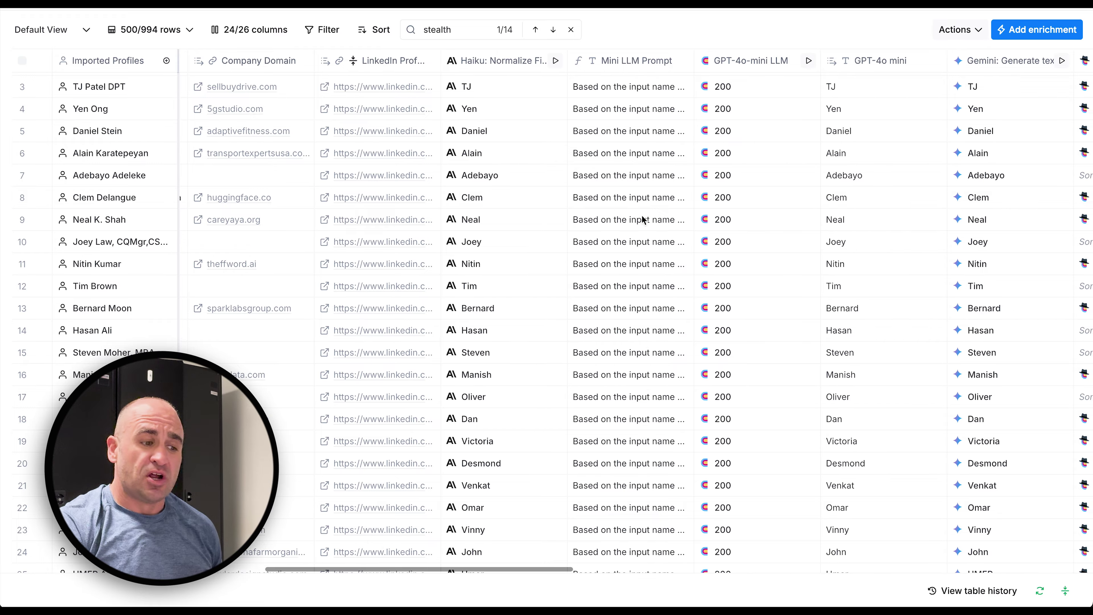
scroll(641, 220, right, 4)
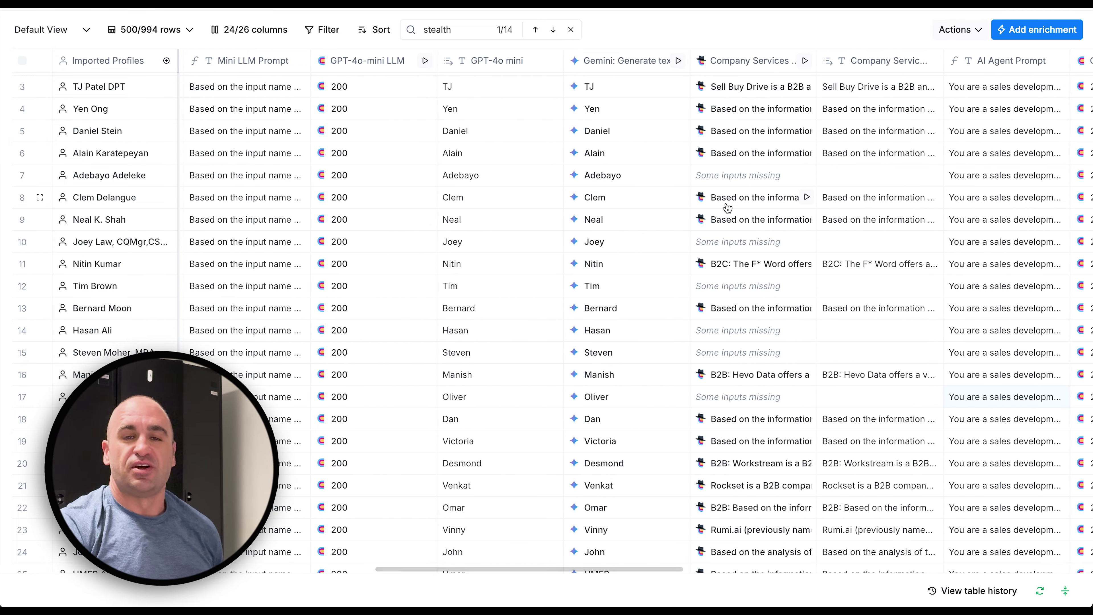
scroll(727, 208, right, 2)
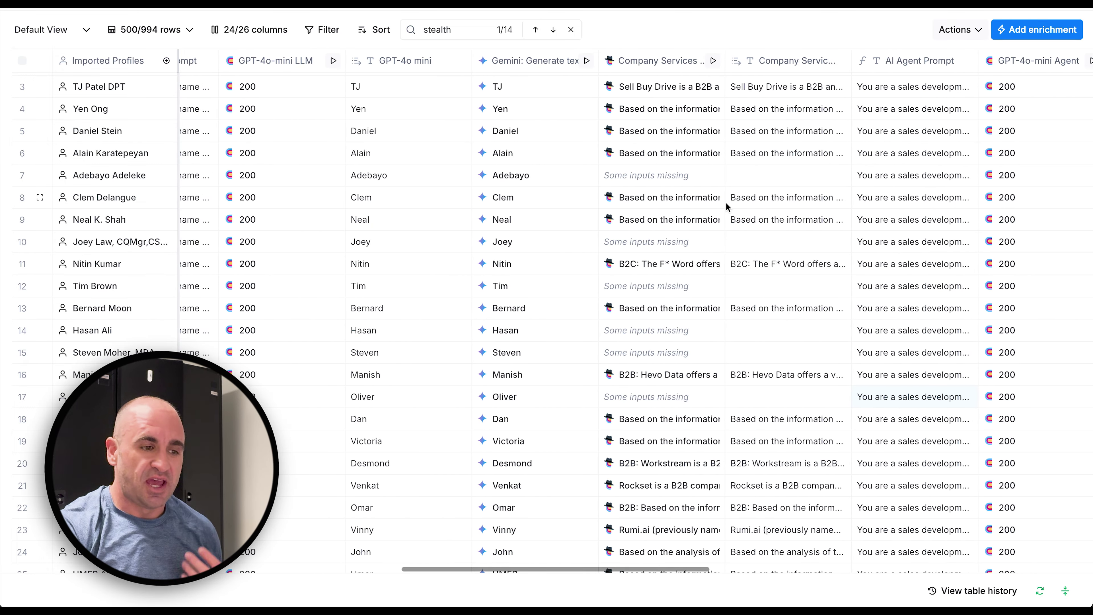
scroll(685, 206, right, 2)
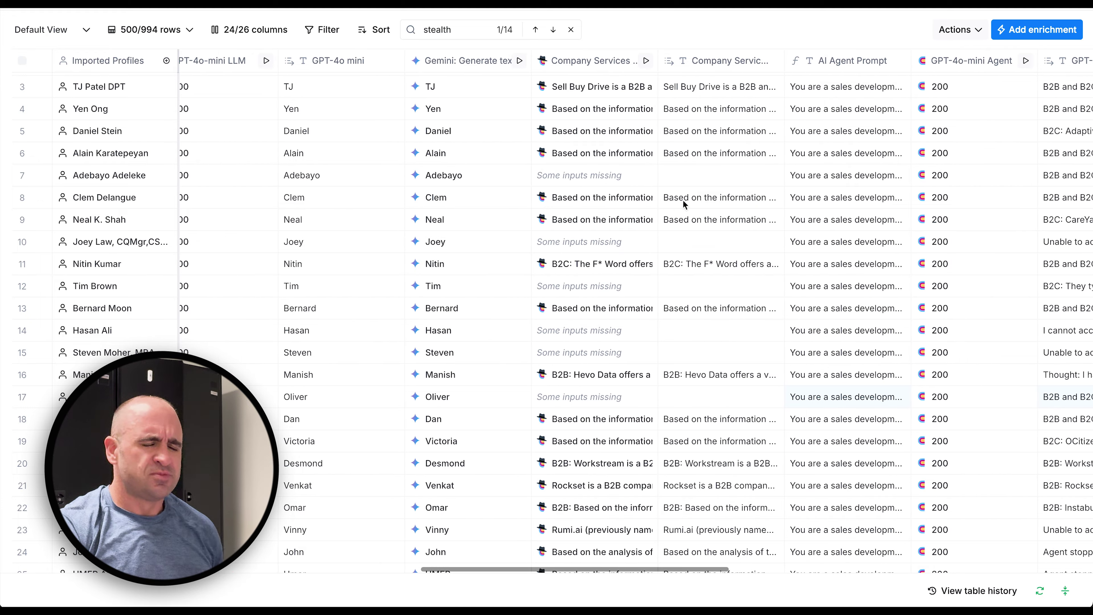
Examine row 8's Company Services Analysis details for Hugging Face, including reasoning, tokens used, time taken and provider cost, and close them
click(601, 200)
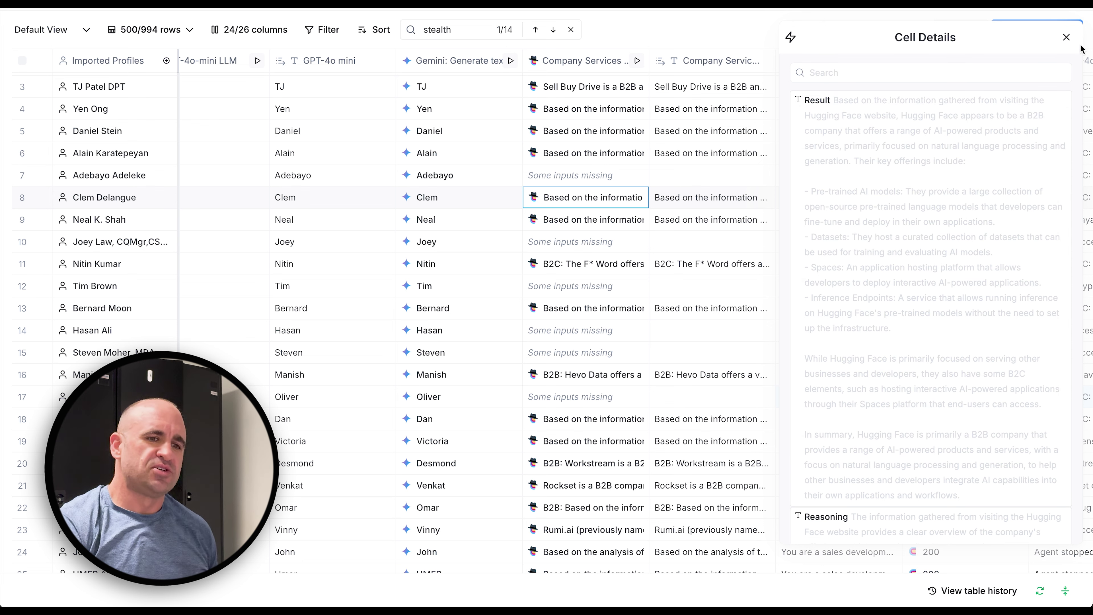
click(1067, 37)
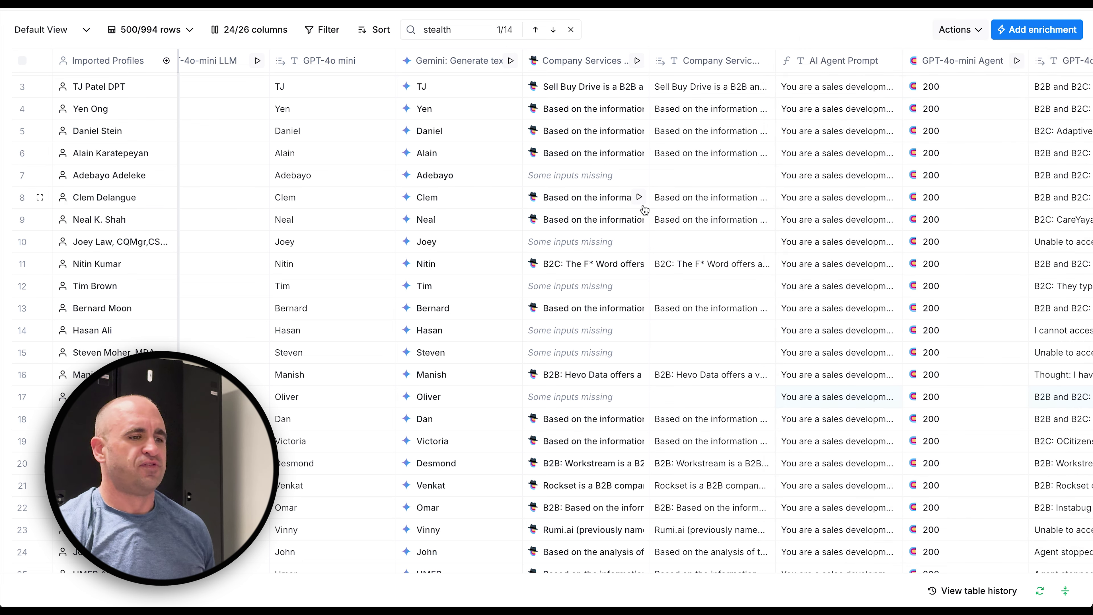
click(604, 203)
click(603, 203)
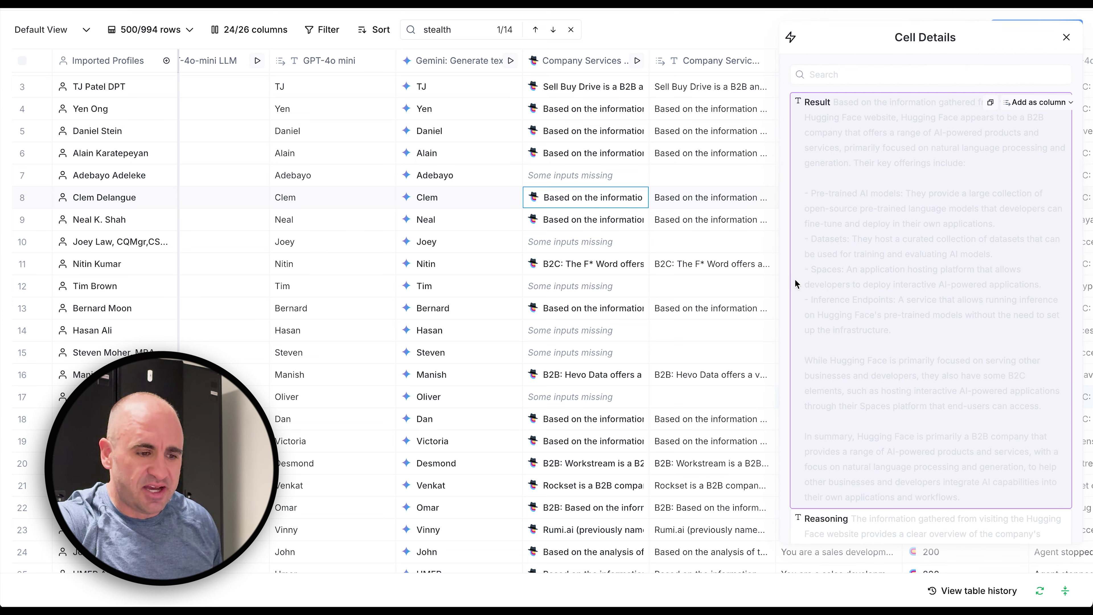
scroll(795, 284, down, 5)
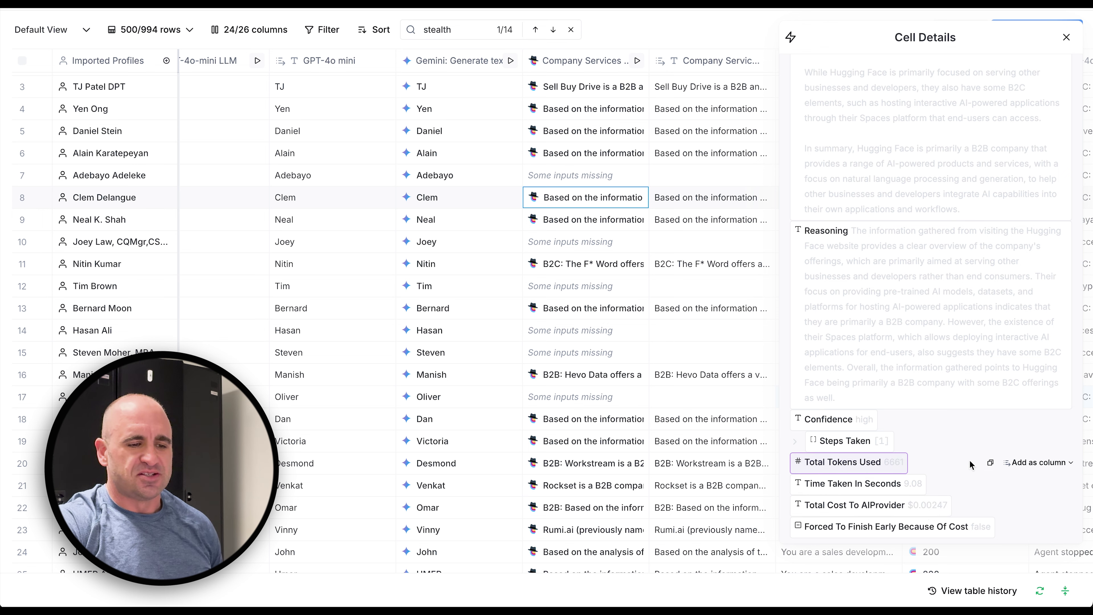
click(1066, 37)
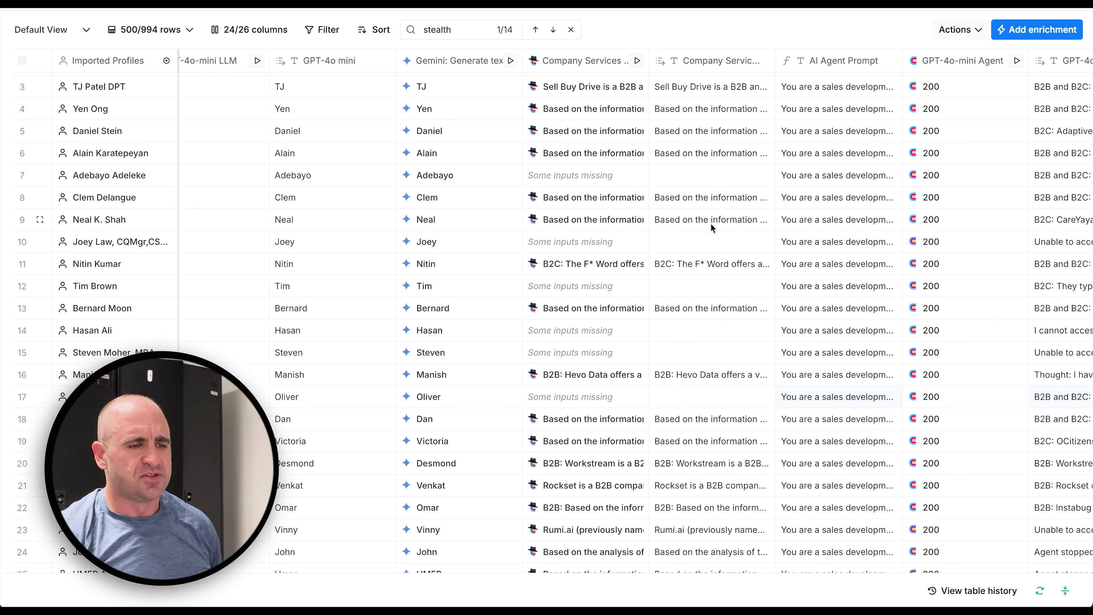
Compare the GPT-4o Mini Output column with the Claude Haiku Agent and Haiku Output columns for the first rows
scroll(711, 224, right, 6)
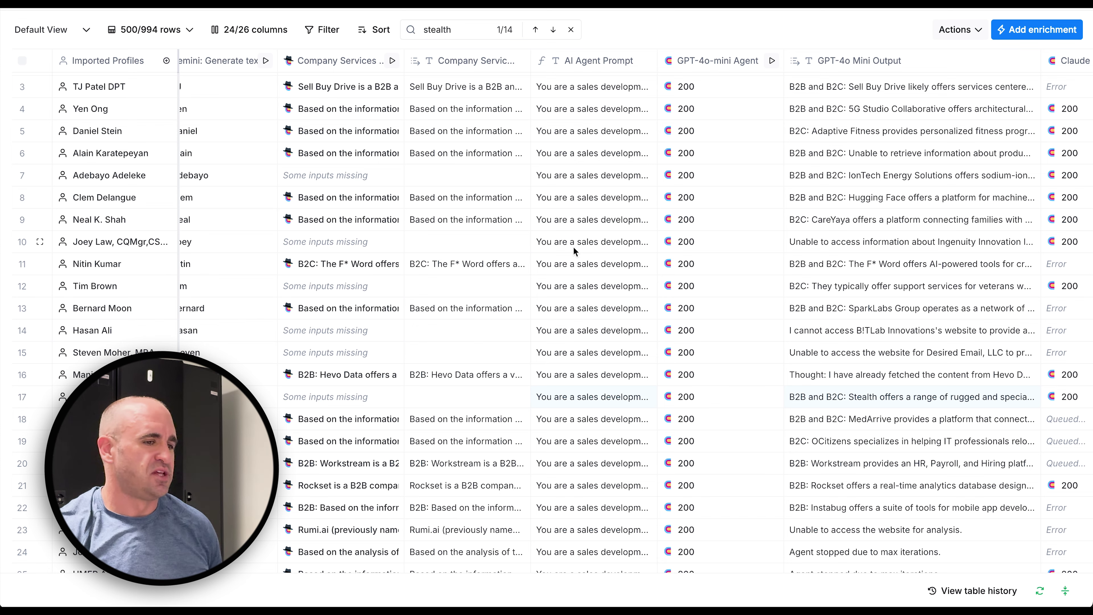
scroll(574, 246, right, 4)
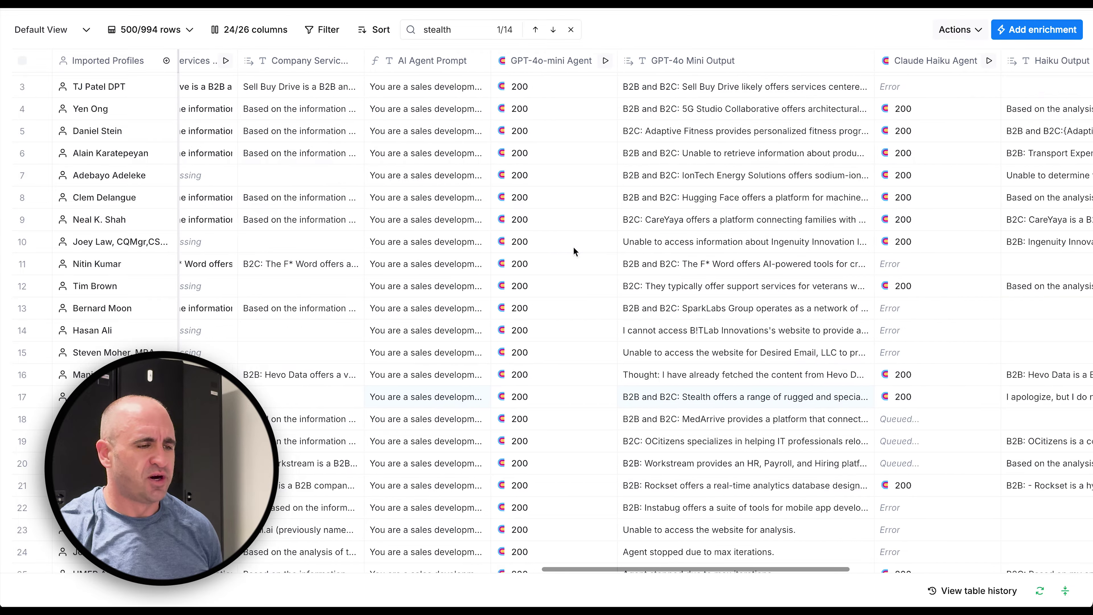
scroll(574, 247, right, 2)
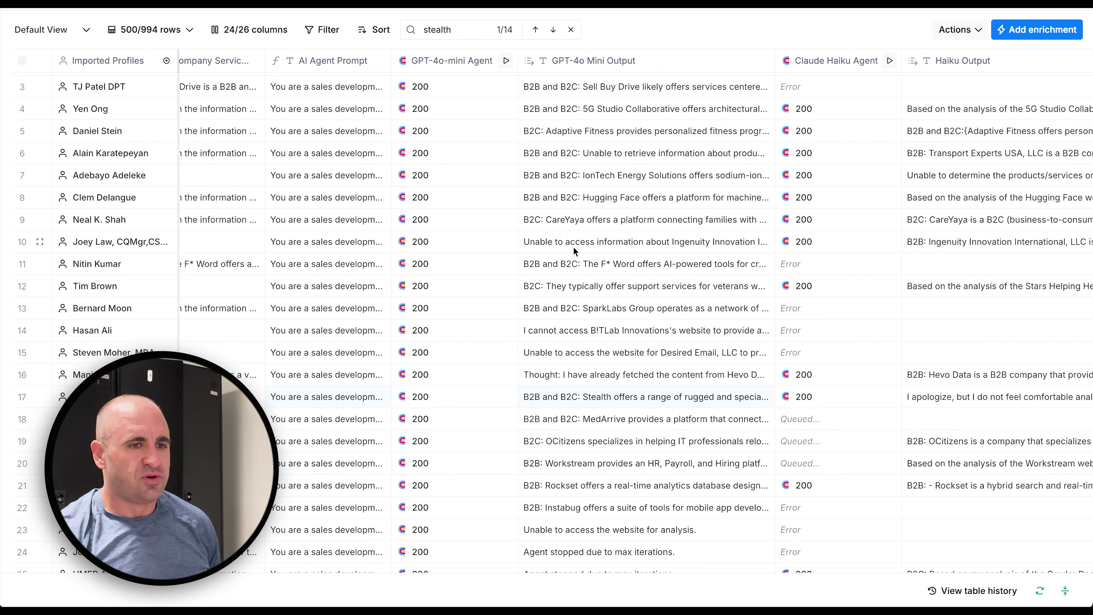
scroll(625, 209, right, 1)
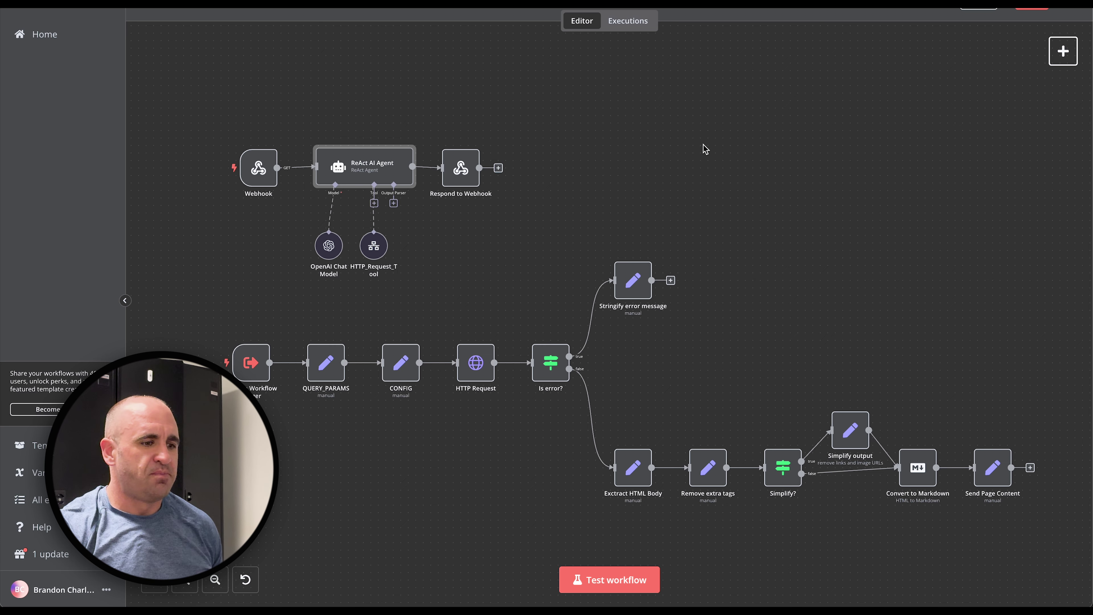
View the ReAct AI Agent node's configuration in the n8n workflow, and close it without changes
scroll(705, 149, down, 1)
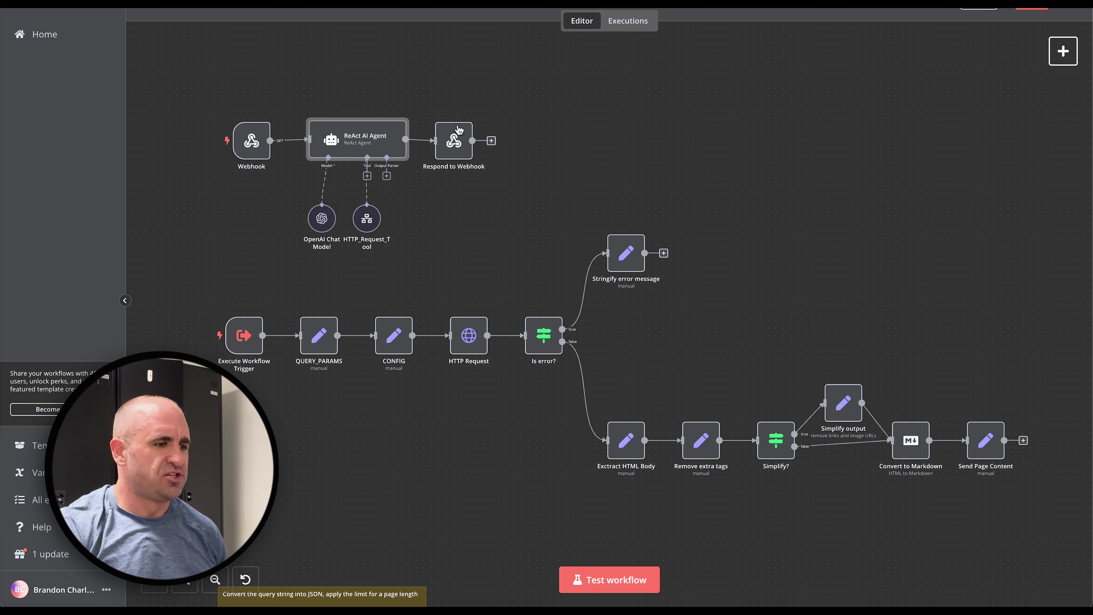
double_click(349, 147)
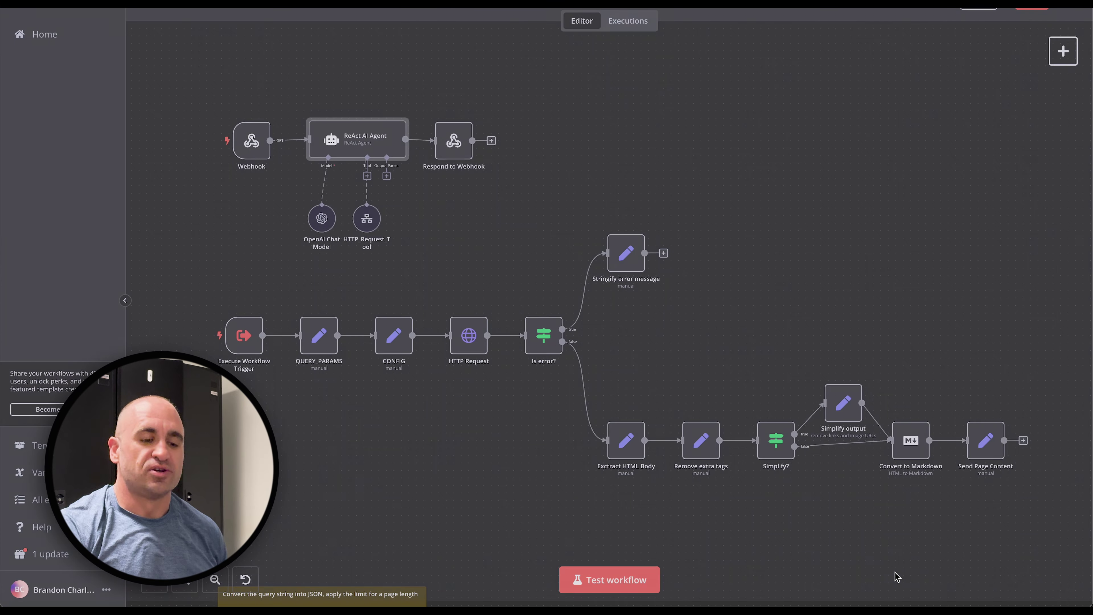
click(895, 577)
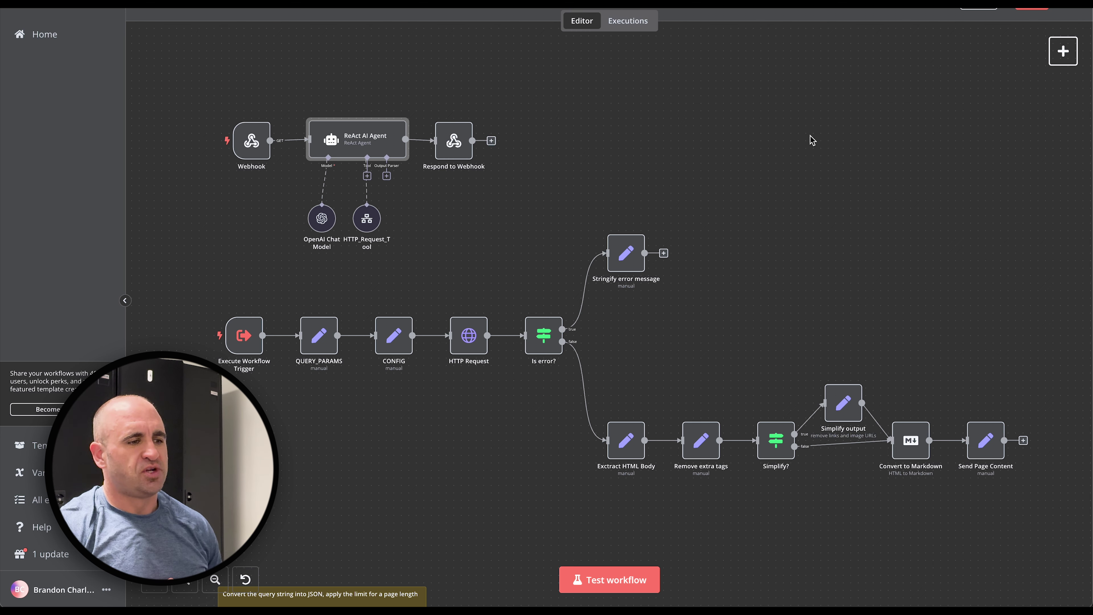
Check the model and options of the OpenAI Chat Model node attached to the ReAct AI Agent, and close it without changes
click(321, 229)
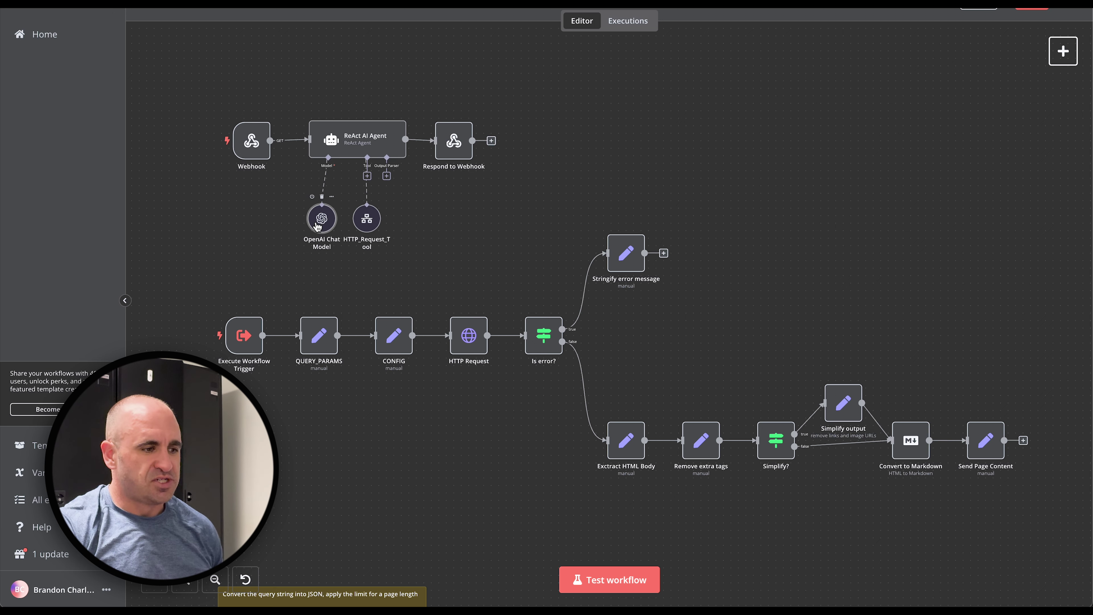
double_click(322, 220)
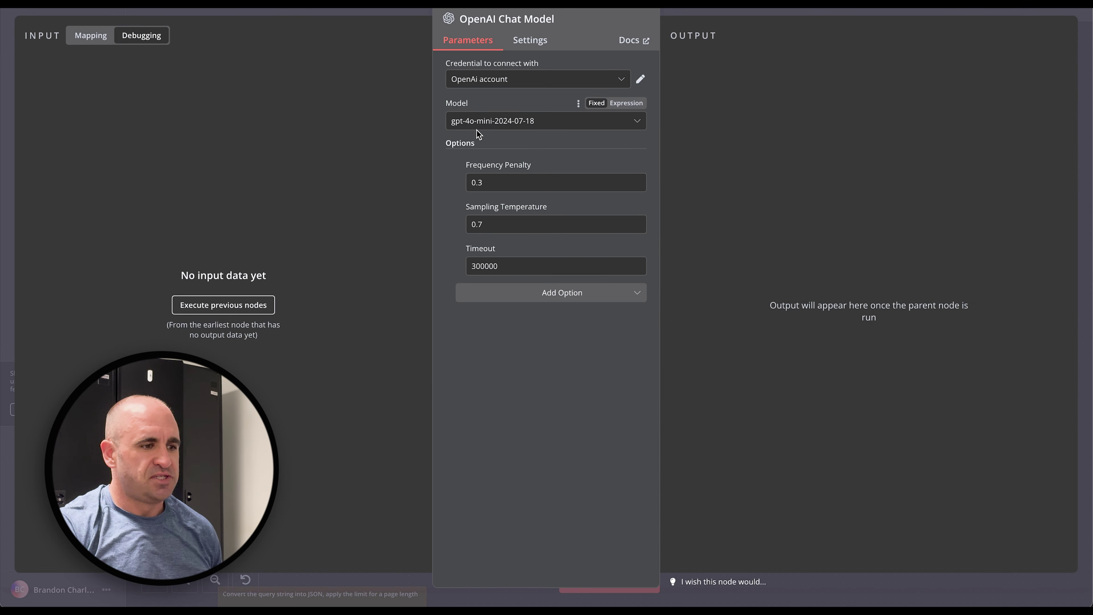
key(Escape)
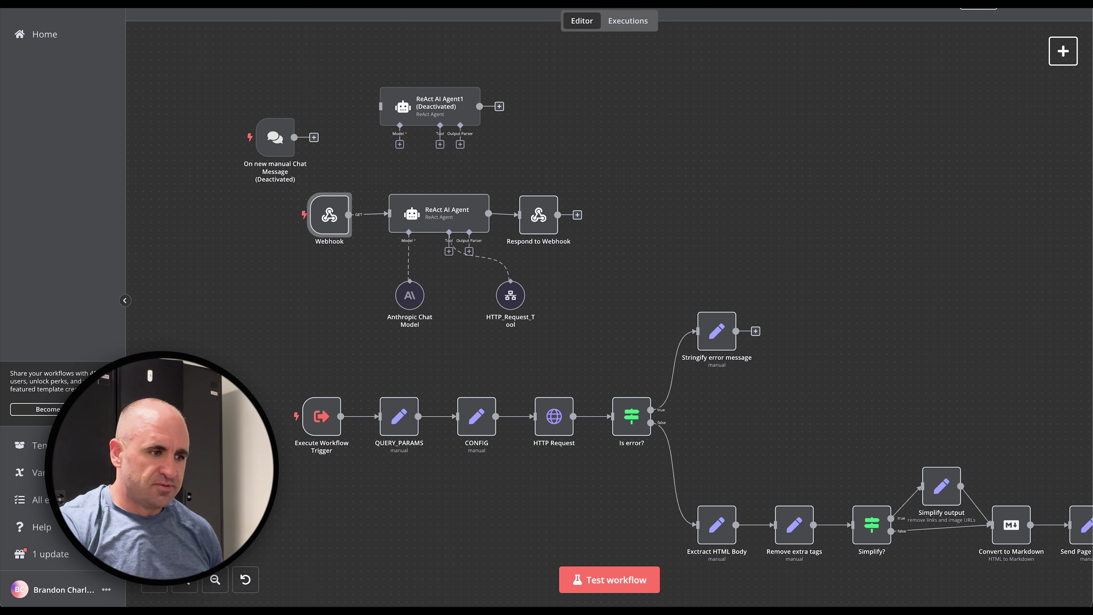
Check which model and options the Anthropic Chat Model node uses in the n8n workflow, and close it without changes
scroll(436, 221, up, 2)
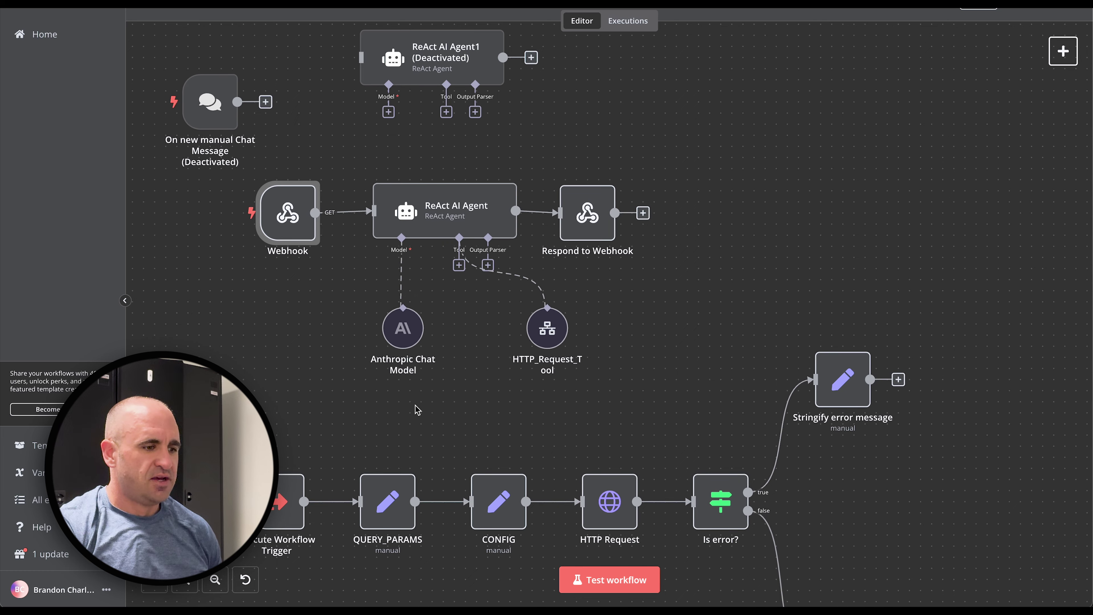
double_click(402, 329)
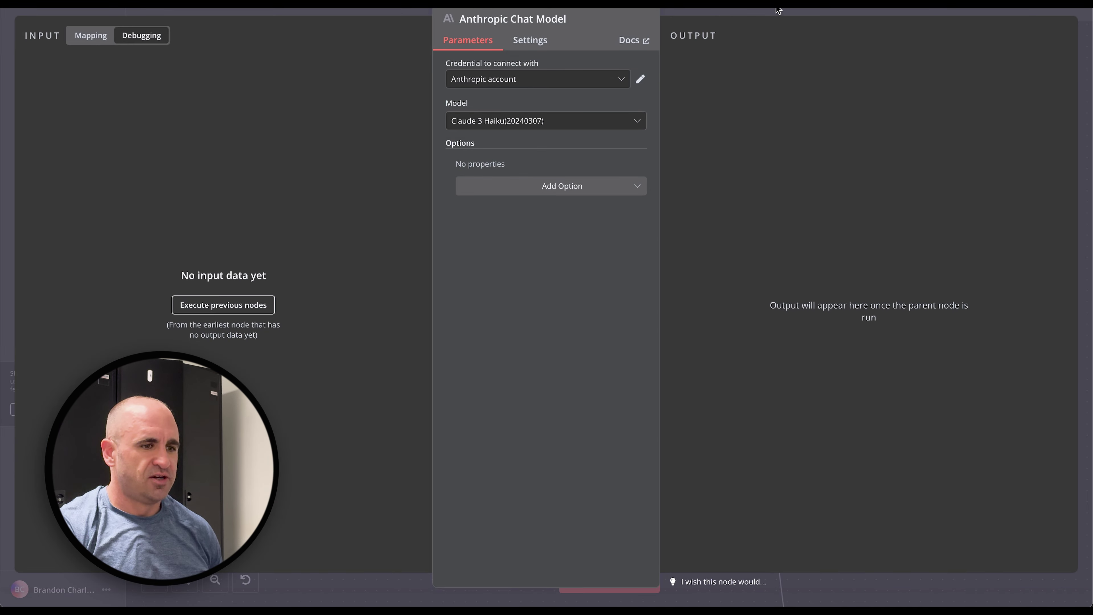
key(Escape)
View the n8n workflow that attaches a Google Gemini Chat Model to the ReAct AI Agent
key(1)
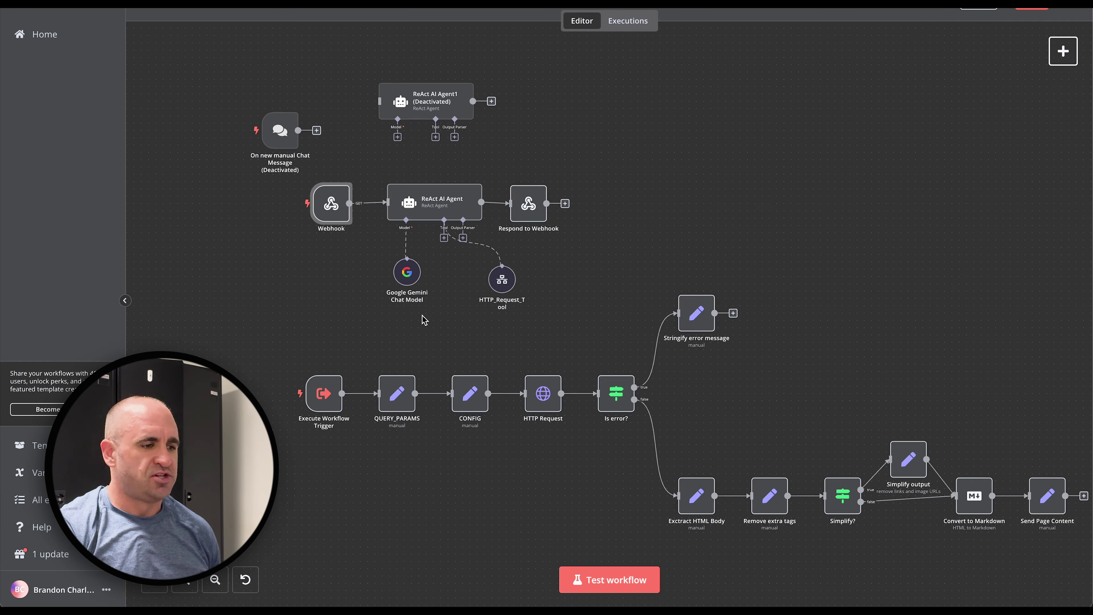
scroll(402, 280, up, 2)
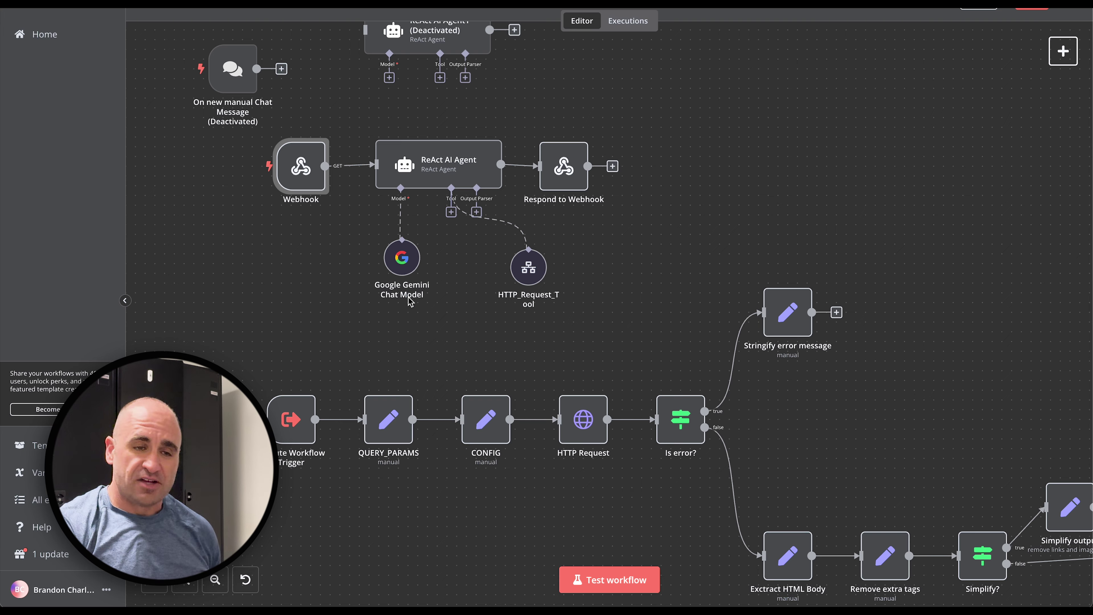
scroll(411, 301, down, 2)
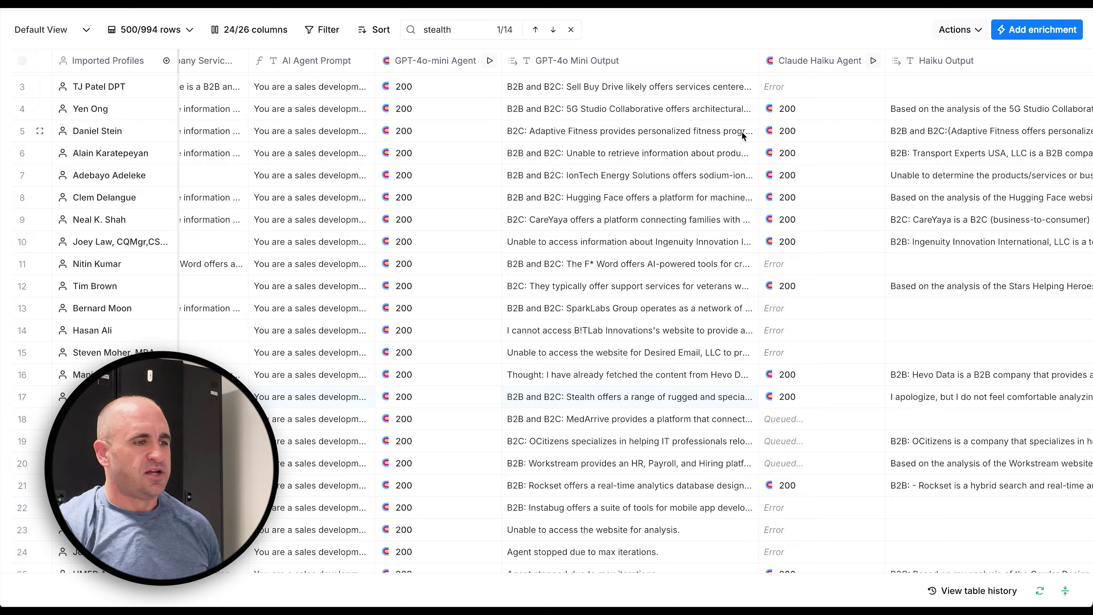
Switch to the Clay table, check the GPT-4o-mini Agent column's HTTP API method, endpoint and body, and close the configuration without changes
scroll(741, 132, left, 5)
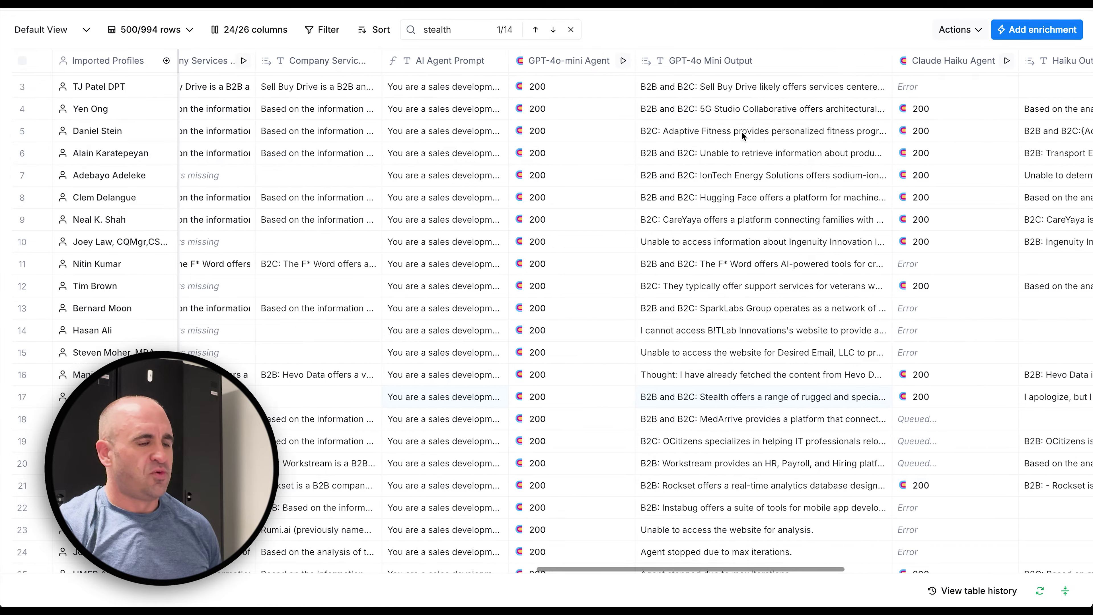
scroll(741, 132, left, 2)
click(676, 62)
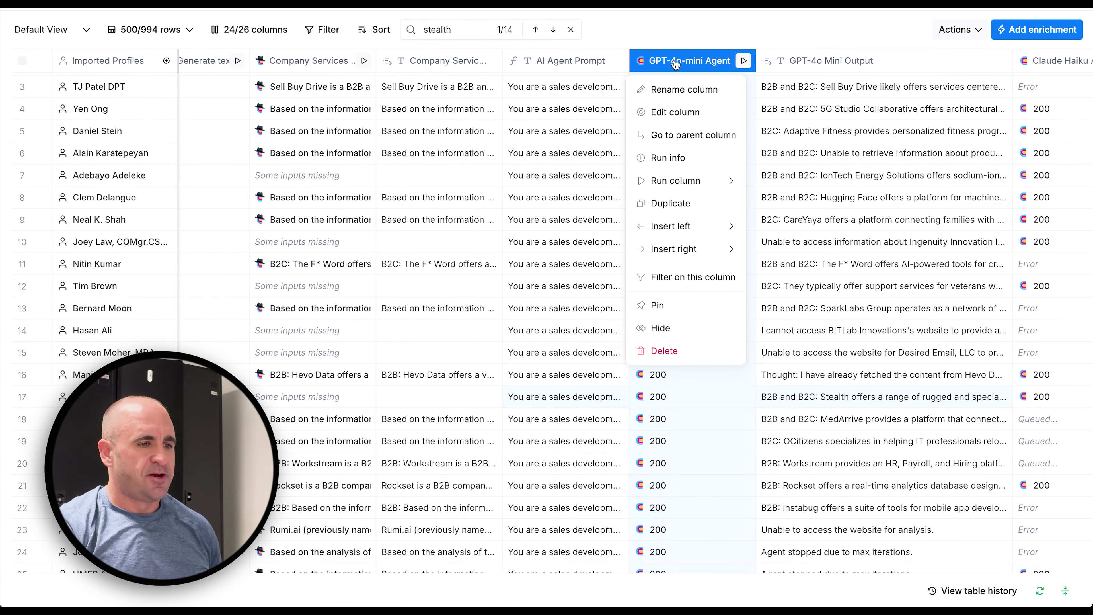
click(641, 111)
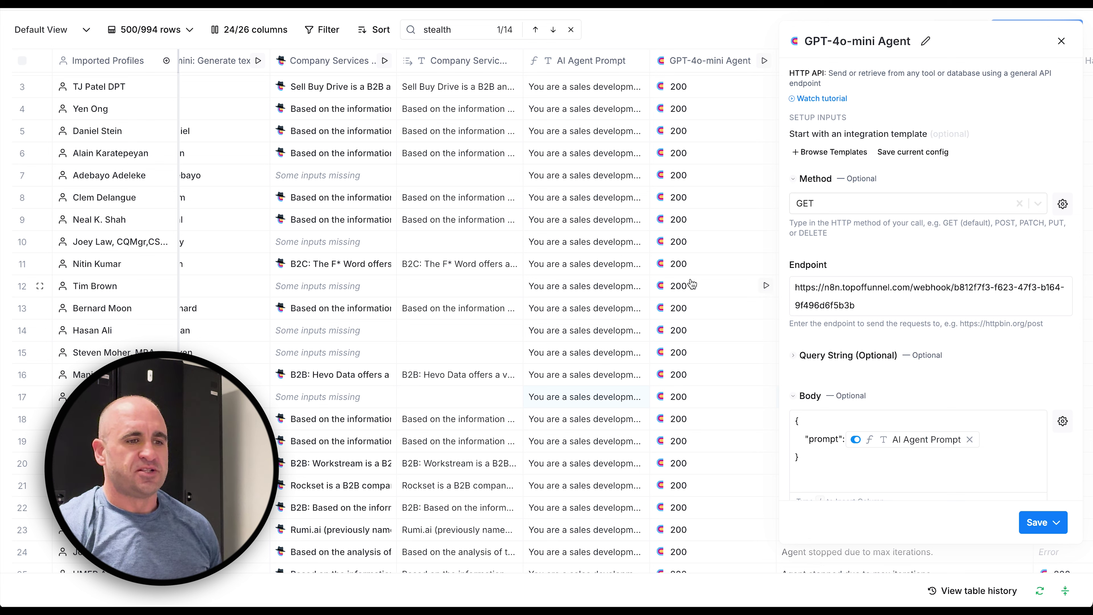
click(1061, 41)
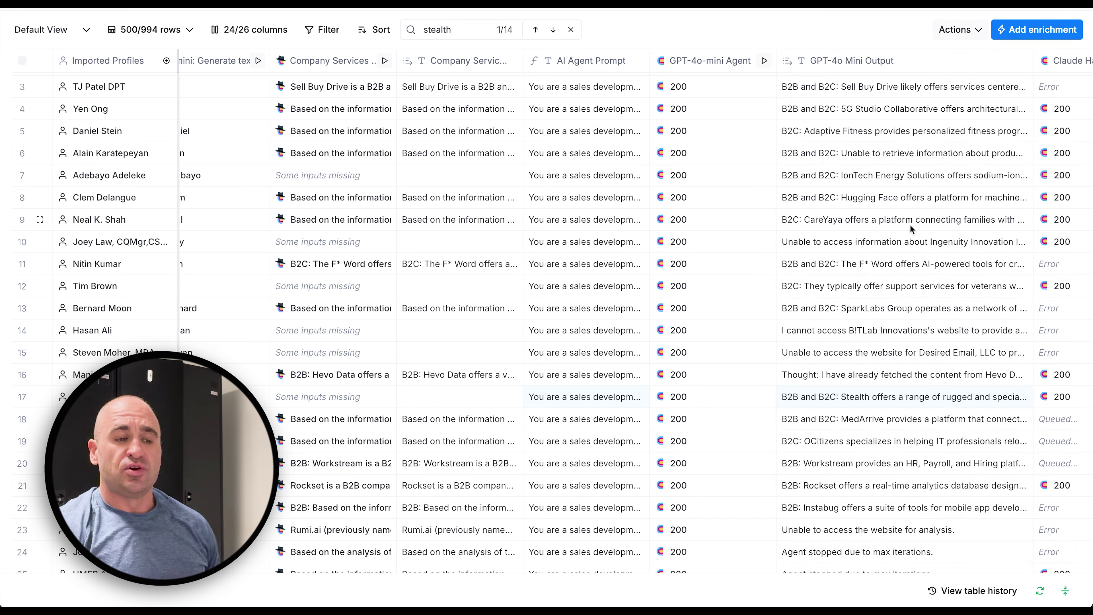
Read row 4's GPT-4o-mini Agent cell details for 5G Studio Collaborative and close them
scroll(703, 293, right, 2)
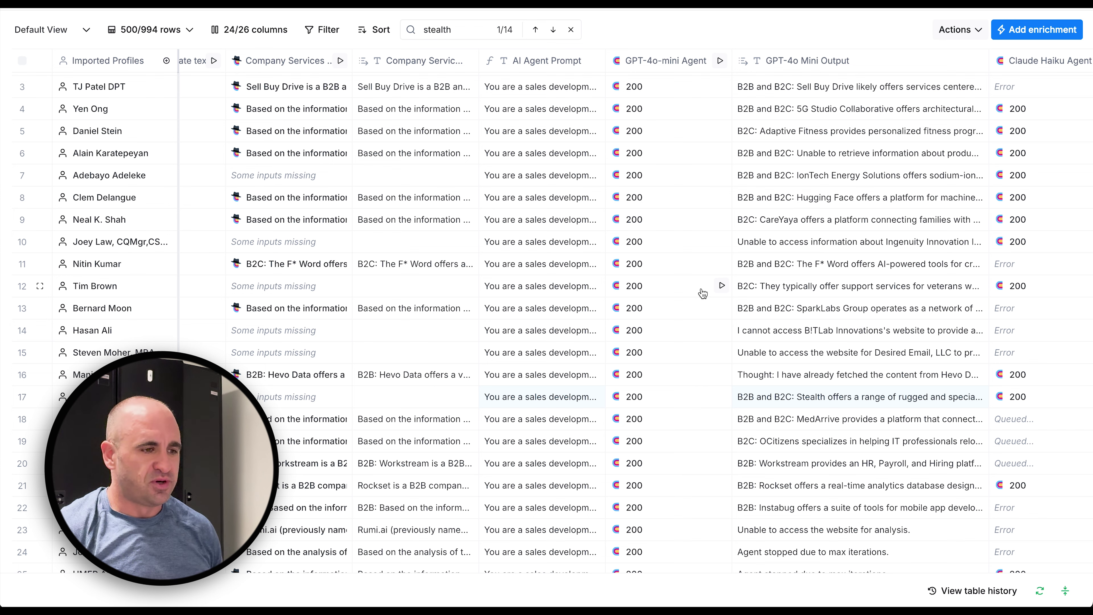
scroll(623, 245, right, 5)
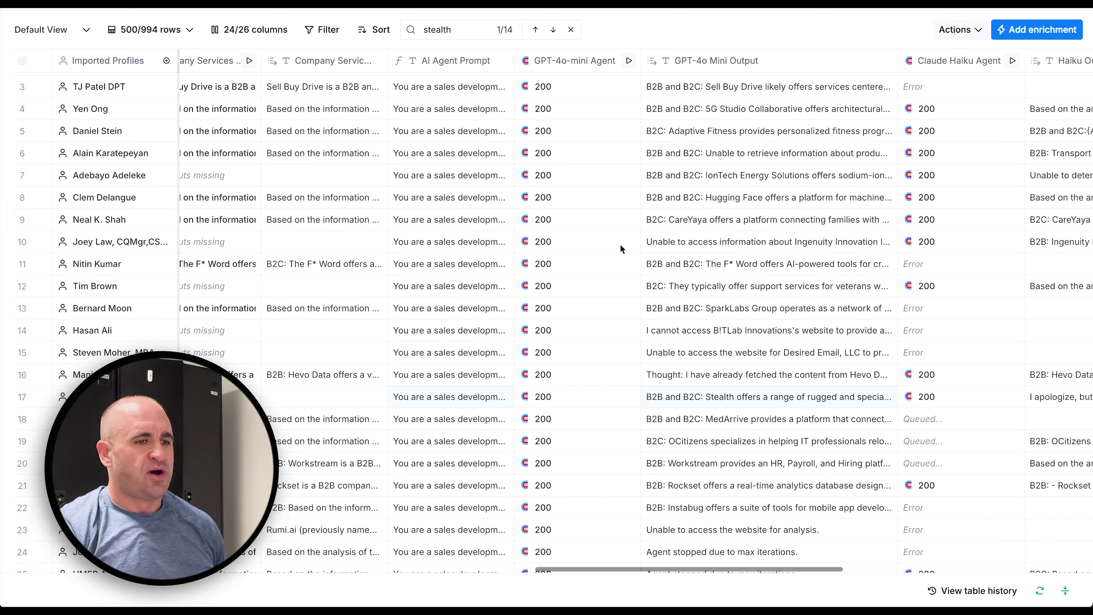
click(427, 108)
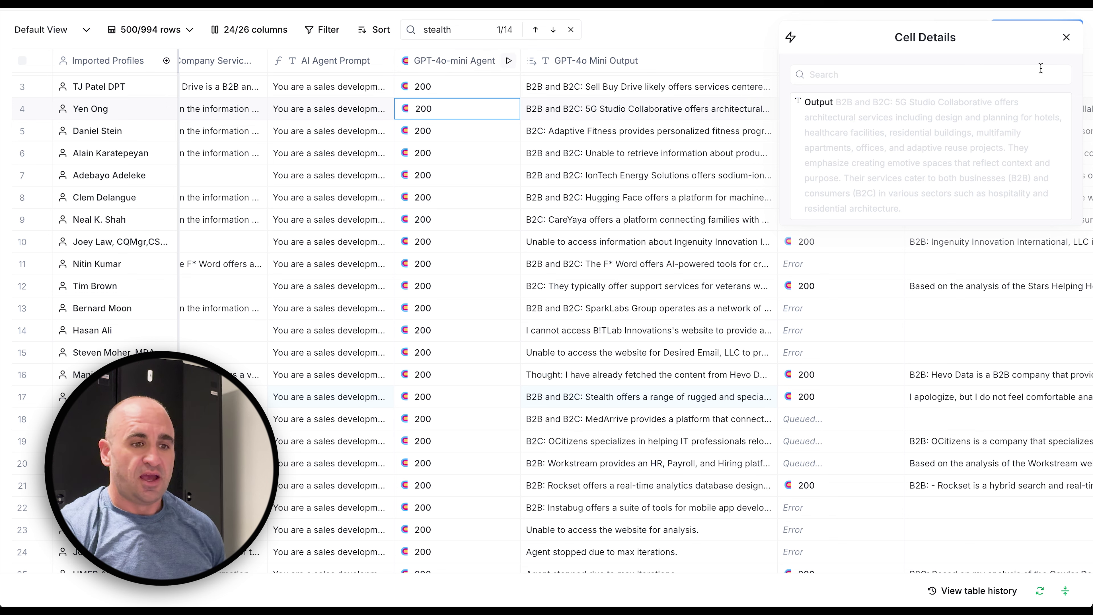
click(1066, 38)
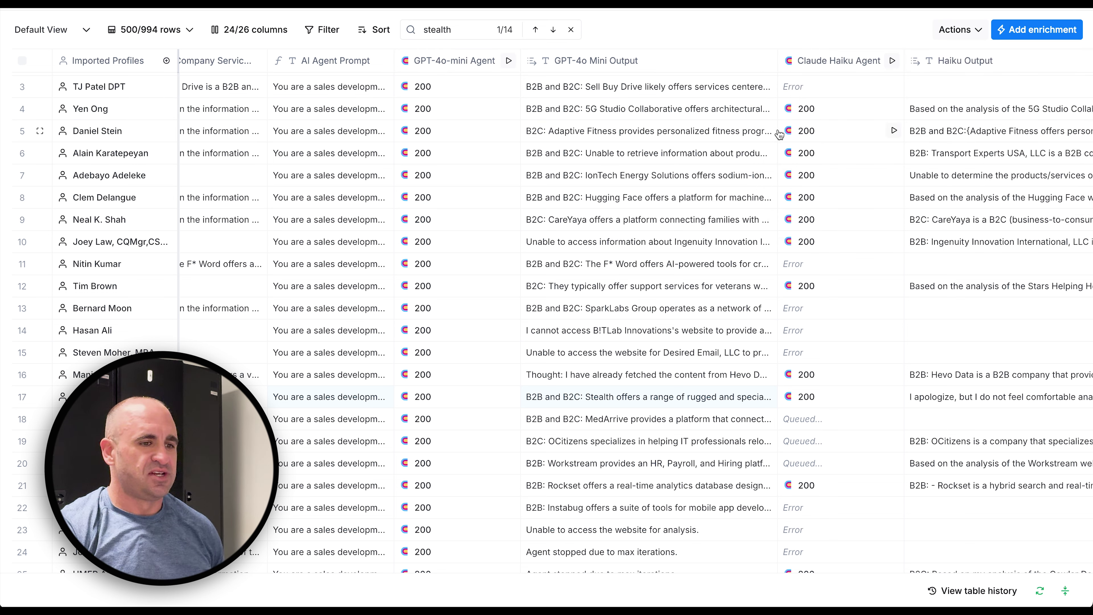
Widen the GPT-4o Mini Output column to show more of each result
drag(777, 63, 830, 64)
scroll(636, 294, down, 1)
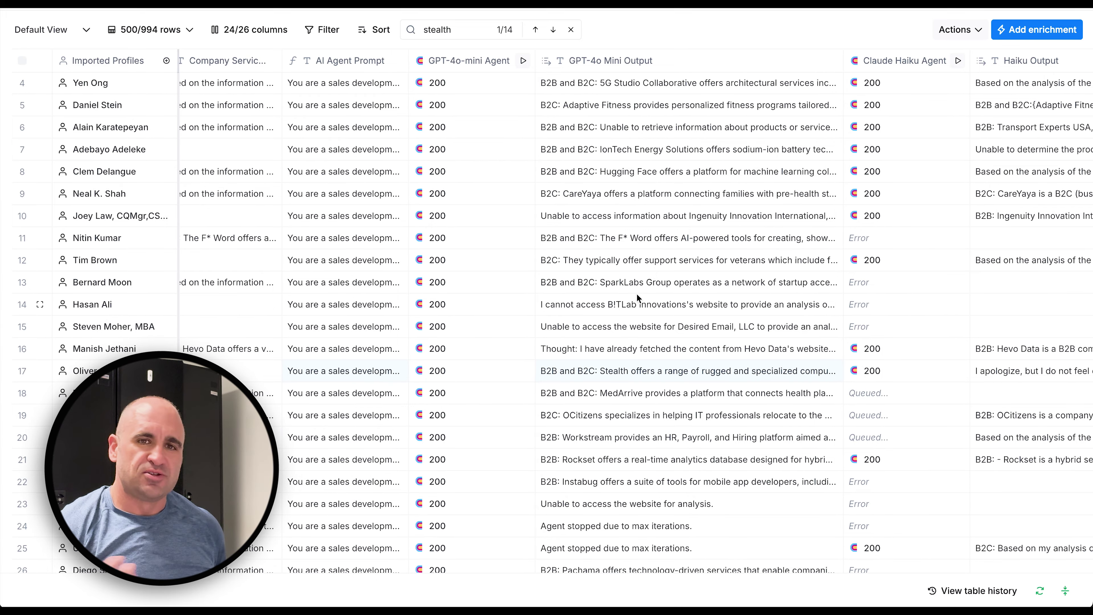
scroll(636, 293, down, 4)
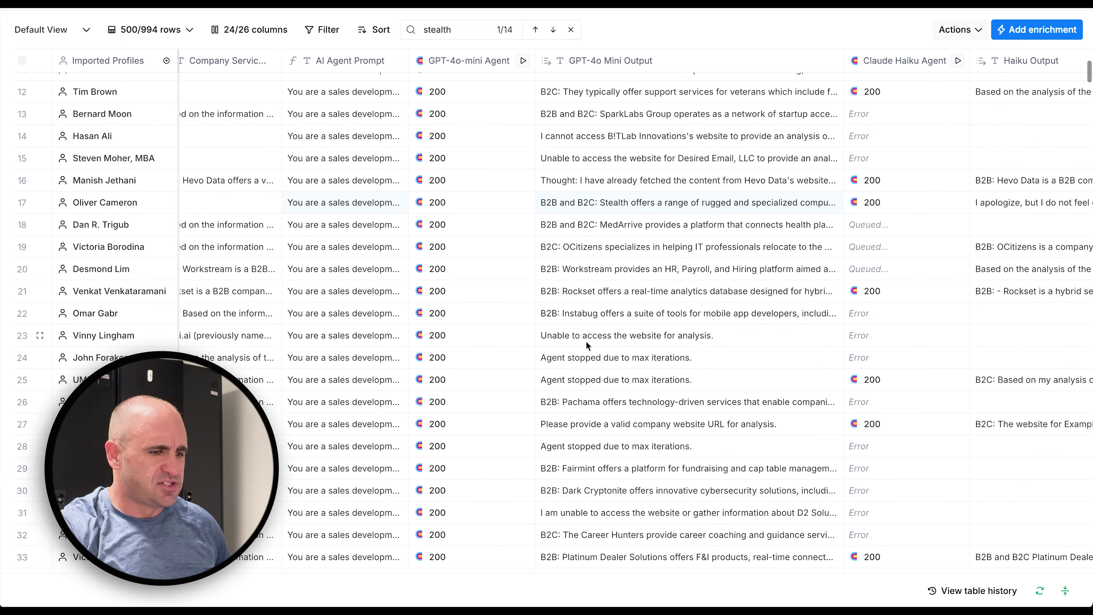
Compare row 23's GPT-4o Mini Output with its Company Services analysis result
click(584, 340)
scroll(564, 347, left, 6)
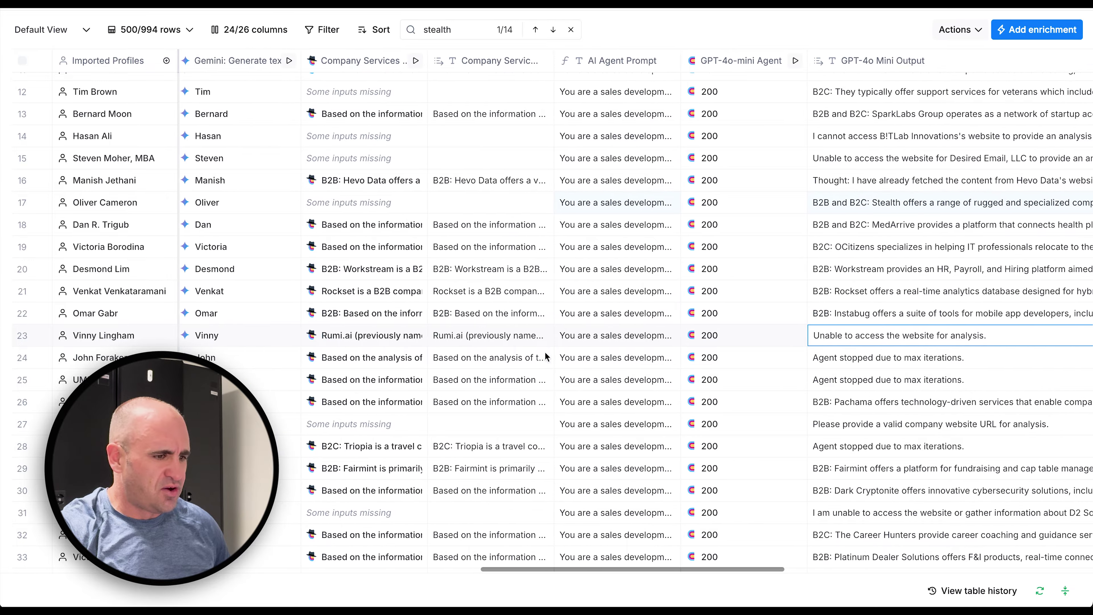
scroll(715, 346, right, 4)
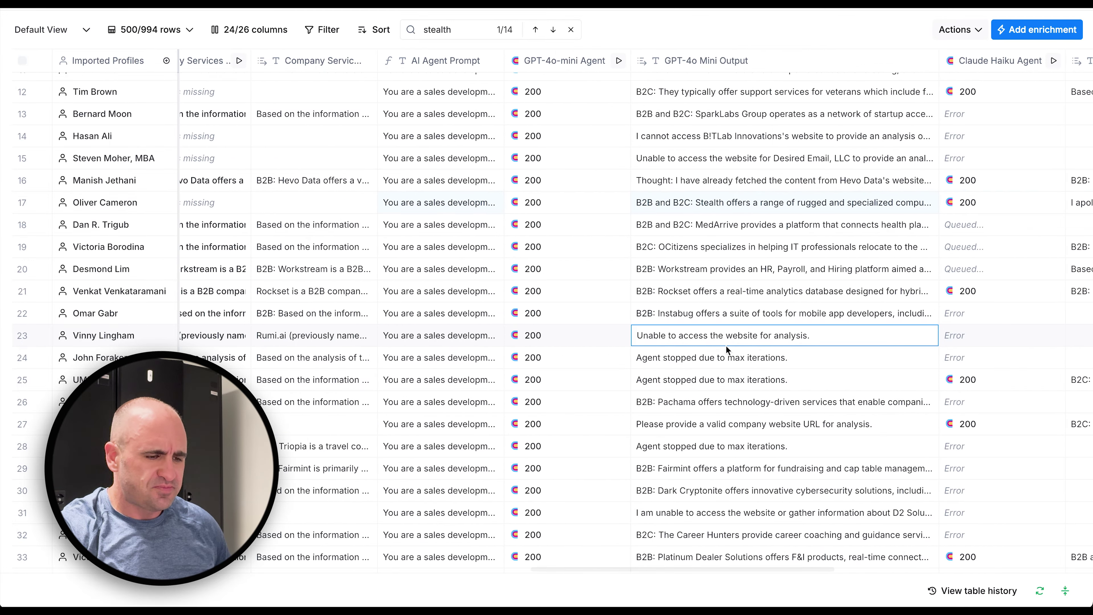
Examine the GPT-4o Mini Output results from row 28 down to about row 69, looking for failed analyses
scroll(726, 350, down, 2)
scroll(726, 345, down, 2)
click(690, 330)
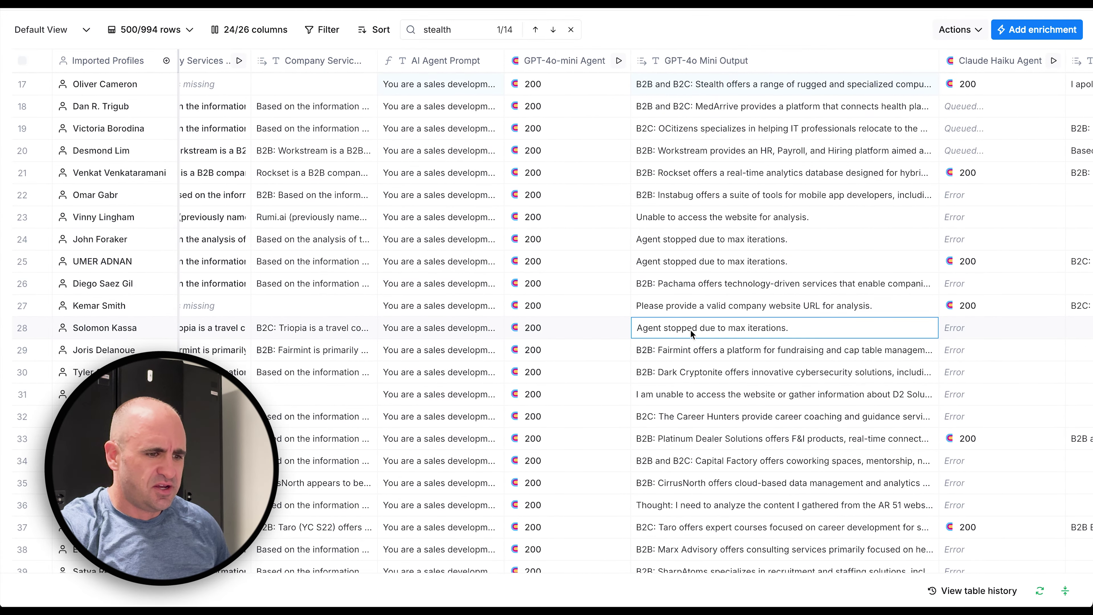
scroll(691, 330, down, 4)
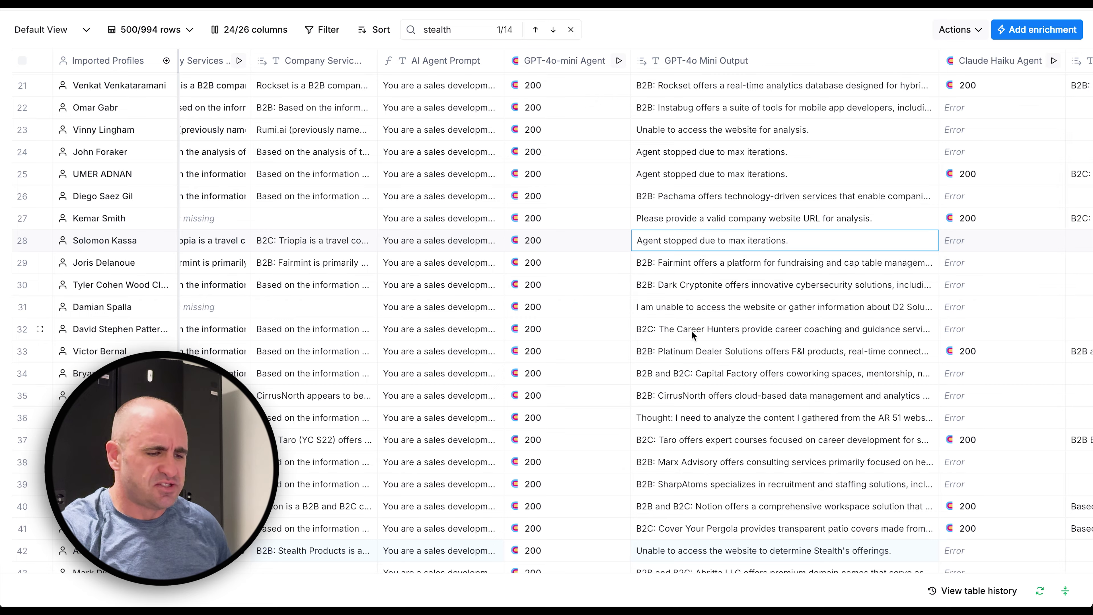
scroll(691, 331, down, 1)
scroll(692, 331, down, 1)
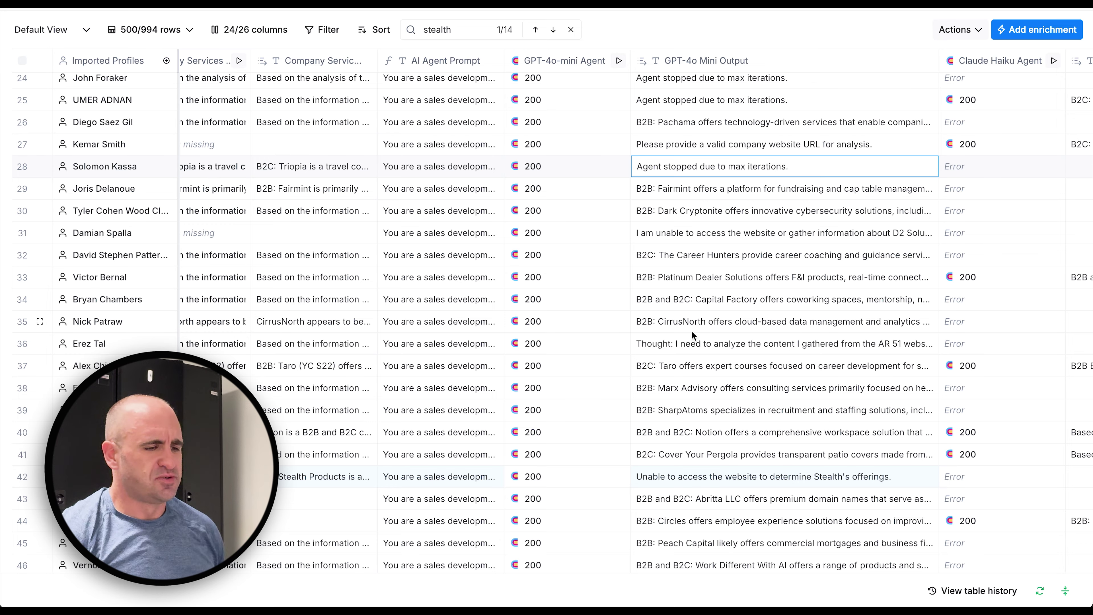
scroll(691, 331, down, 8)
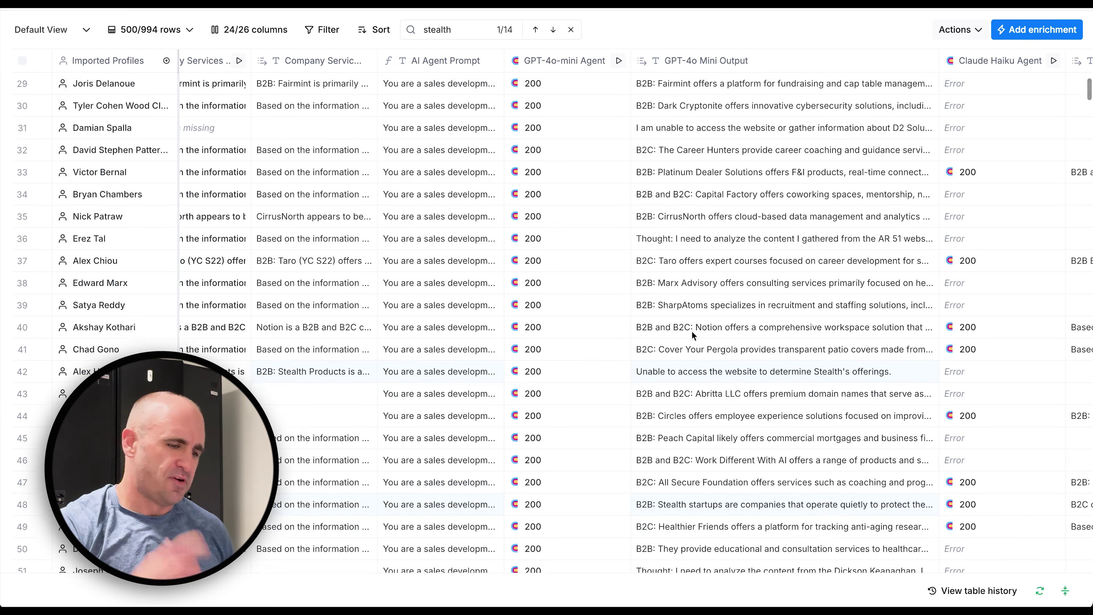
scroll(692, 331, down, 15)
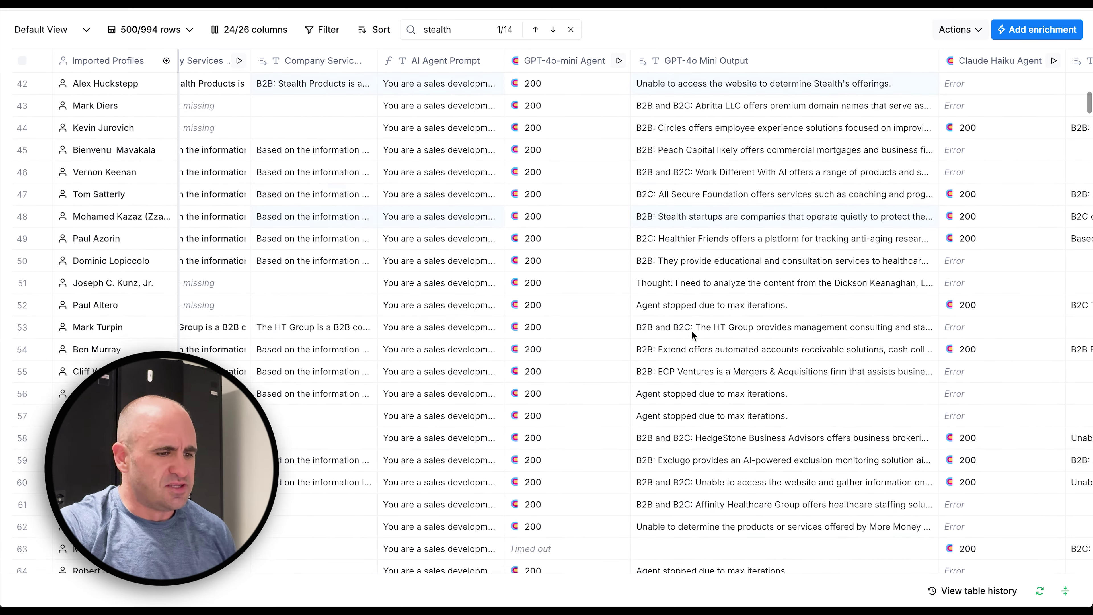
scroll(691, 331, down, 1)
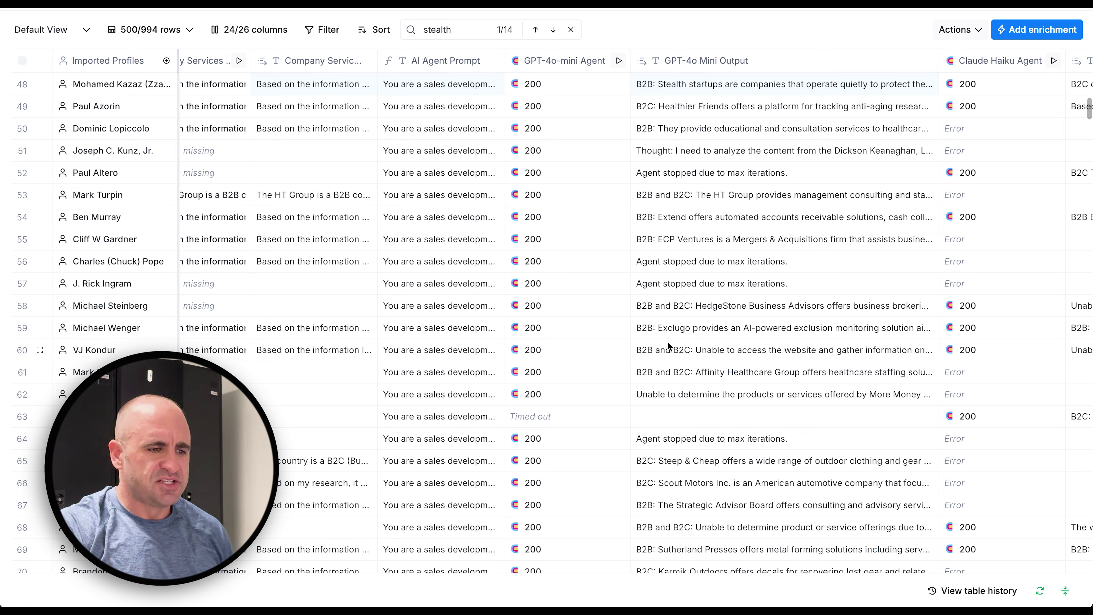
Read row 59's GPT-4o Mini Output text and agent cell details for Exclugo, and close them without changes
click(663, 327)
double_click(649, 328)
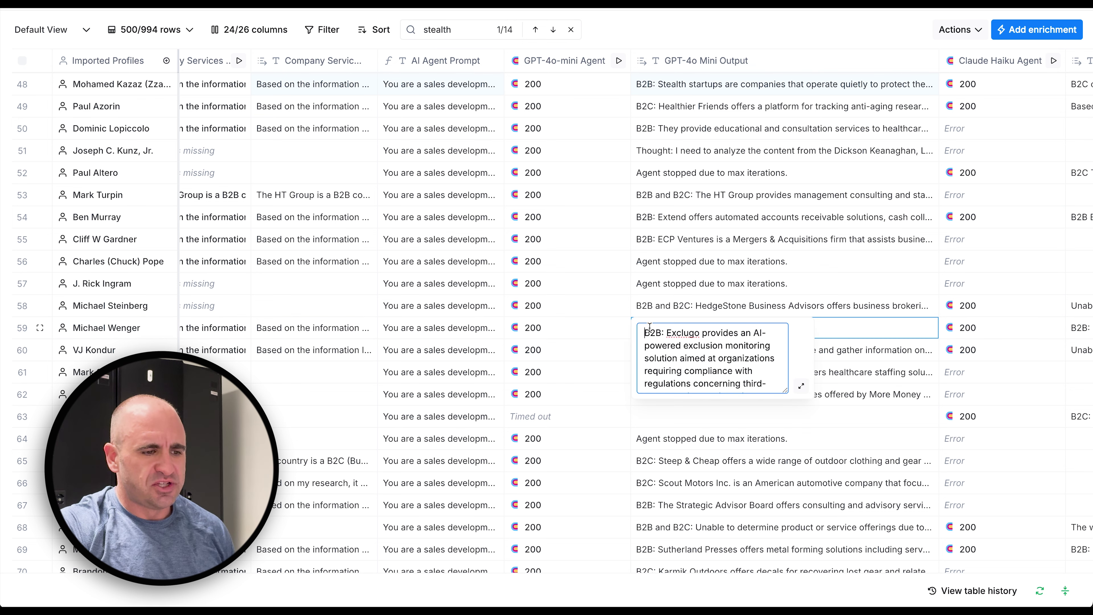
key(Escape)
click(574, 334)
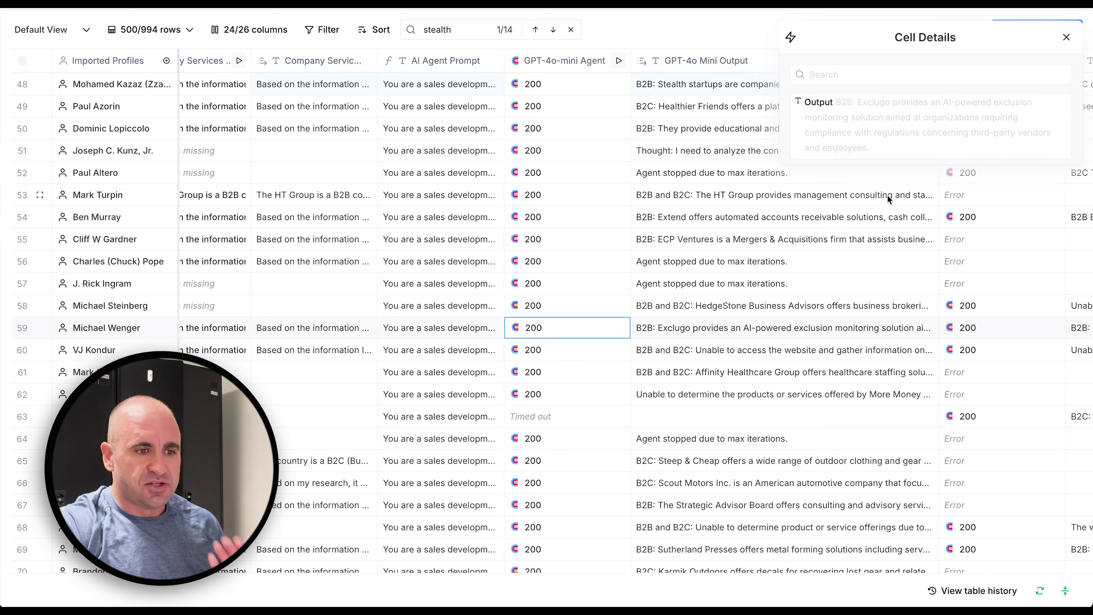
click(1066, 37)
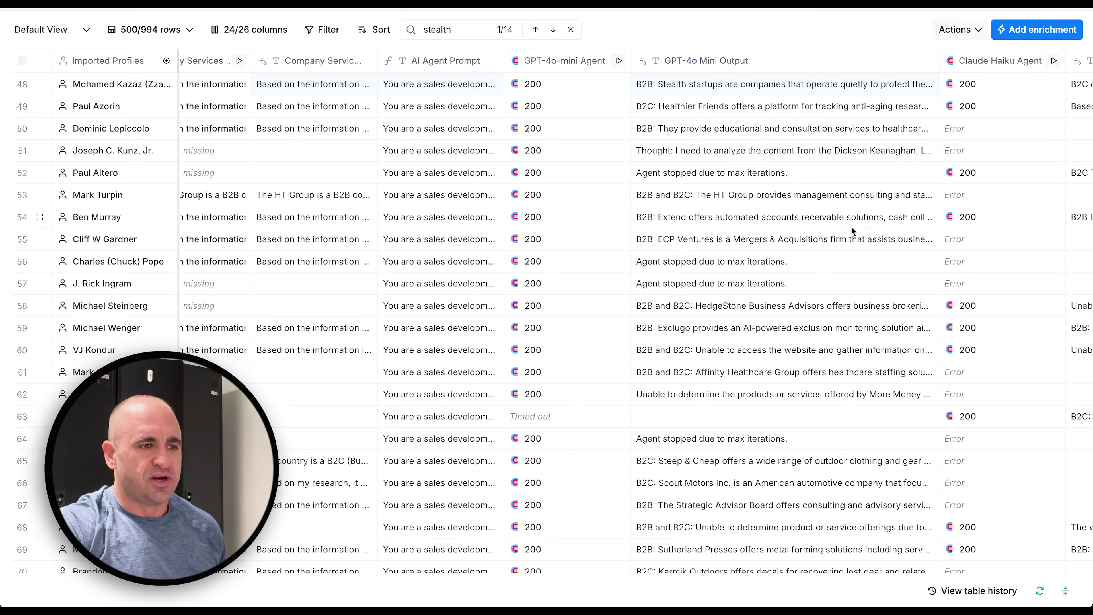
Read the GPT-4o-mini Agent cell details of row 38 for Marx Advisory and row 32 for The Career Hunters, closing each
scroll(851, 227, up, 8)
click(576, 240)
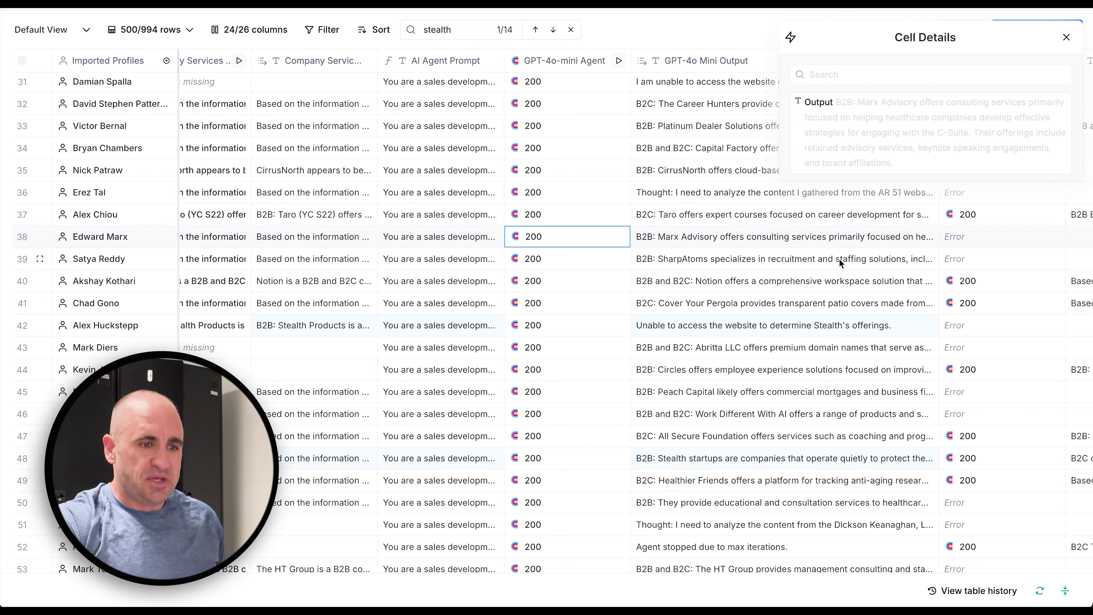
click(1066, 37)
scroll(892, 236, up, 2)
scroll(892, 236, up, 1)
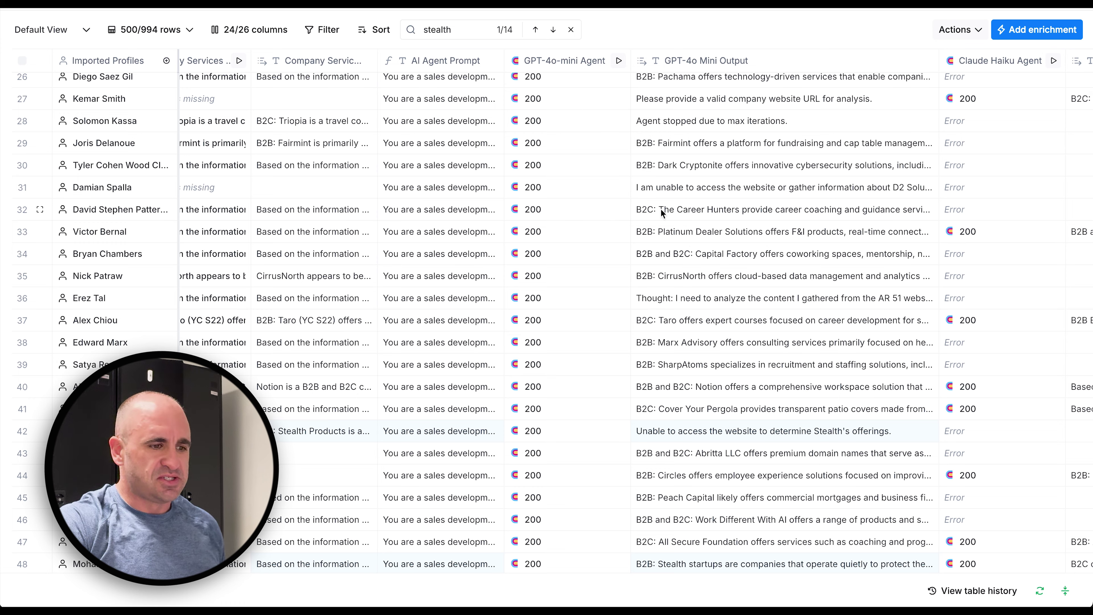
click(598, 210)
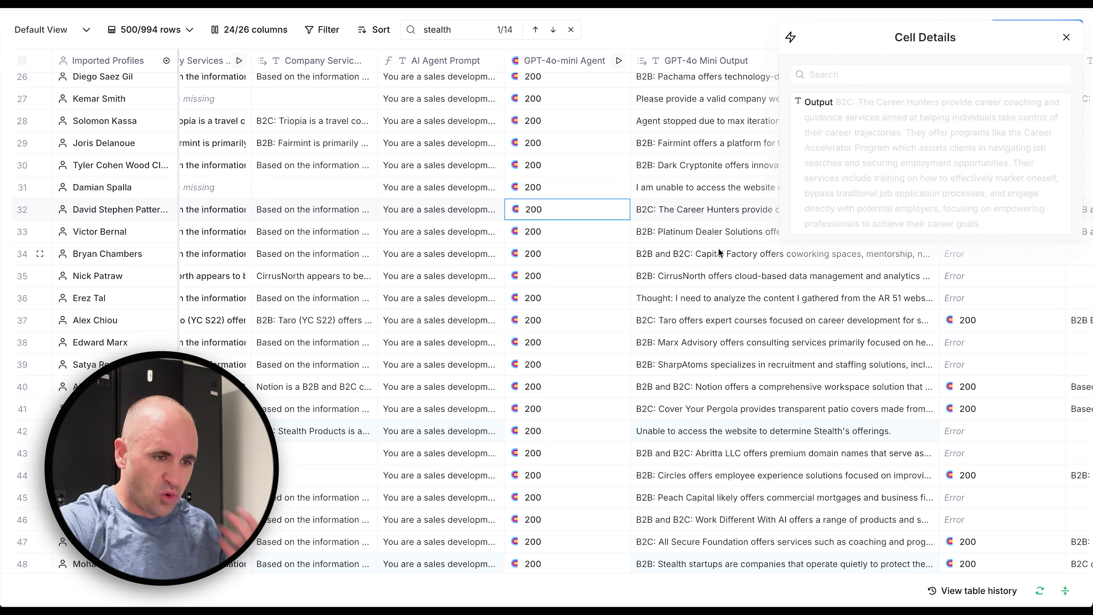
click(1066, 38)
Read row 58's GPT-4o-mini Agent cell details for HedgeStone Business Advisors and close them
scroll(896, 270, down, 1)
scroll(895, 272, down, 6)
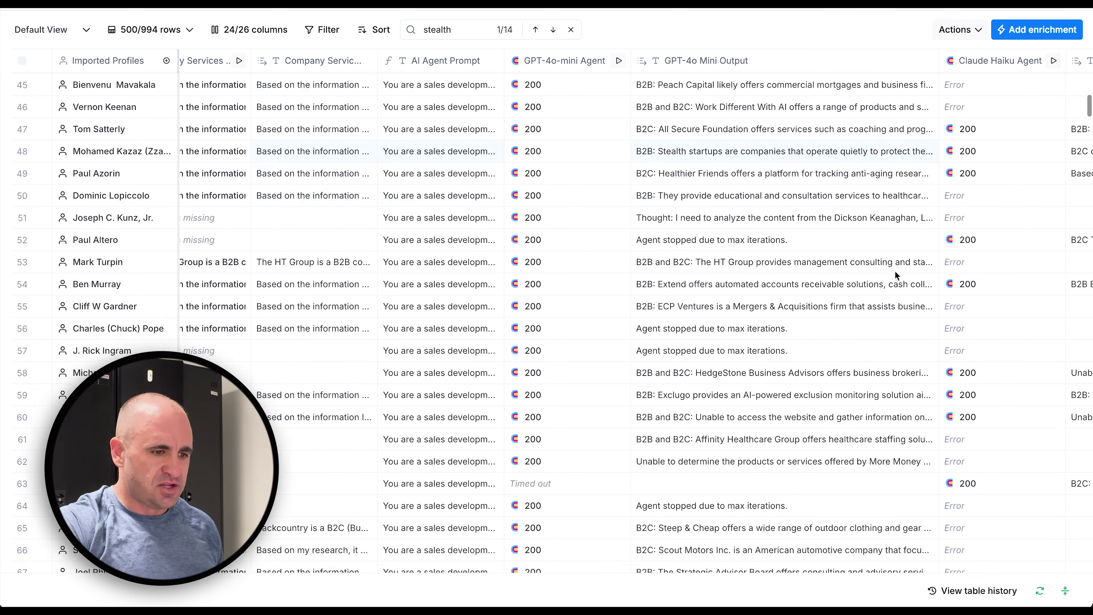
click(577, 289)
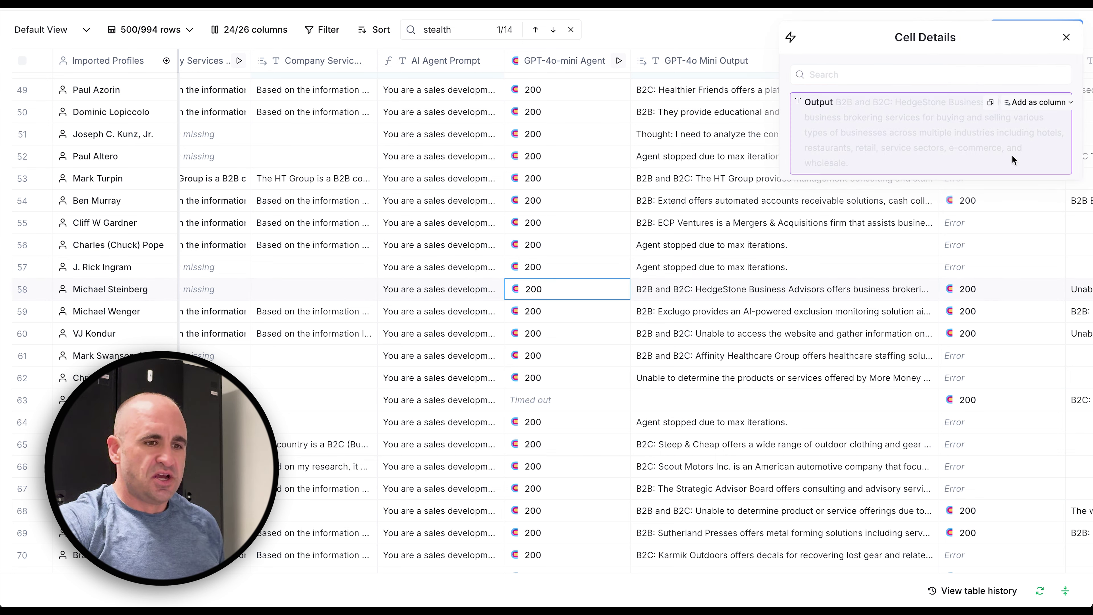
click(1066, 38)
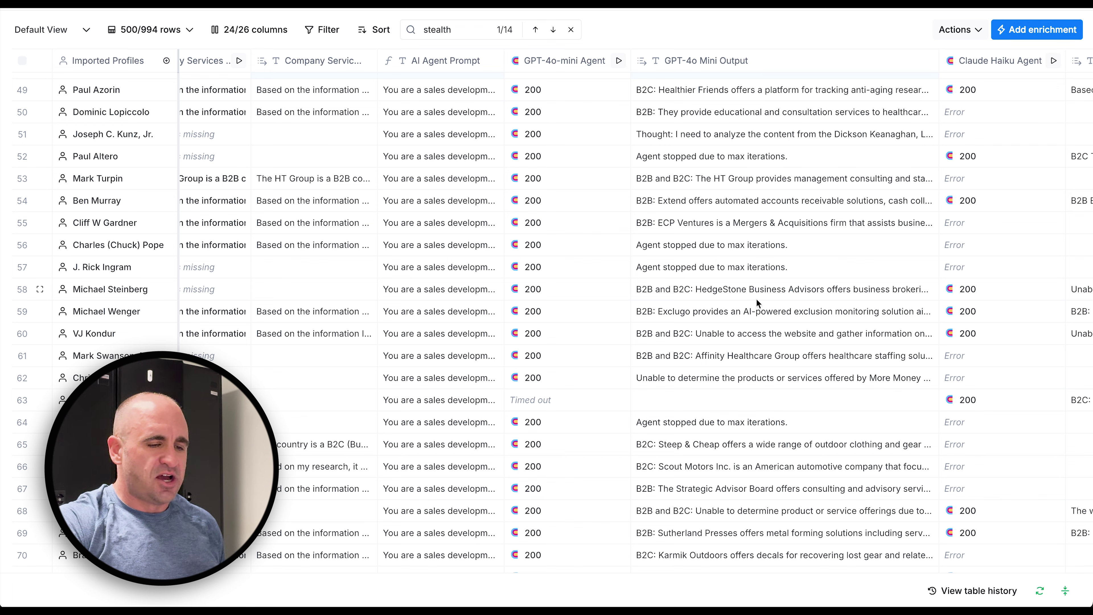
Compare the GPT-4o Mini Output and Haiku Output columns for rows 57 to 78
scroll(756, 300, down, 1)
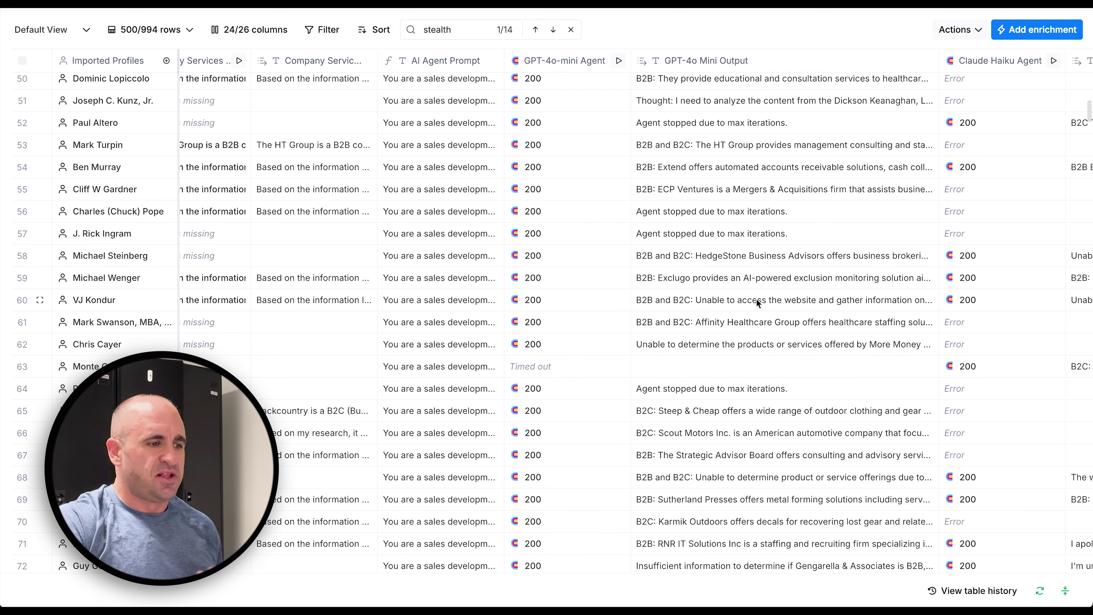
scroll(757, 300, right, 1)
scroll(757, 301, down, 3)
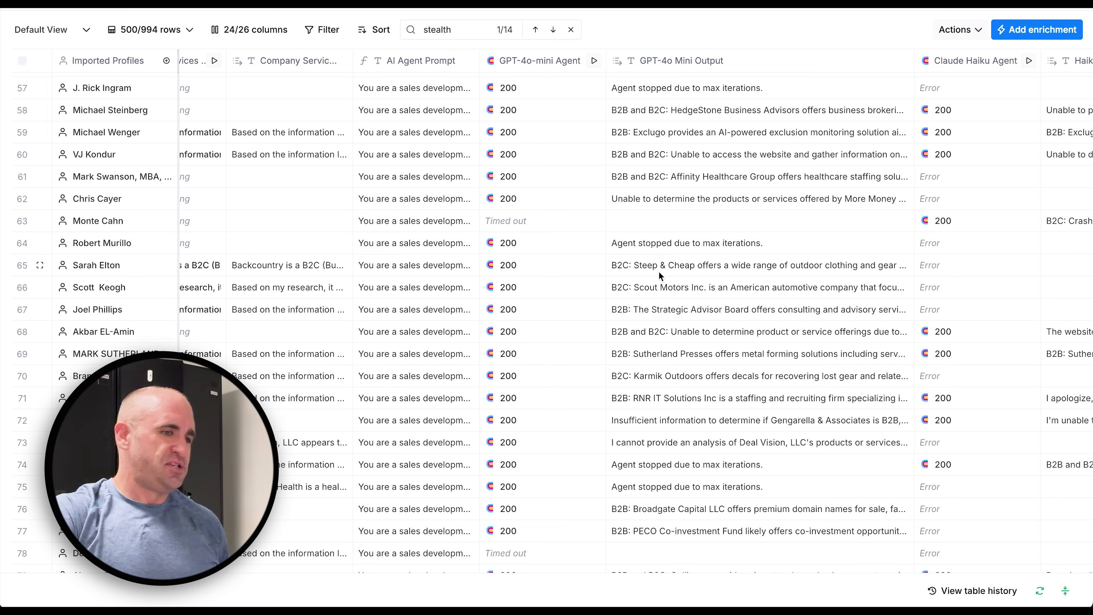
scroll(659, 272, right, 2)
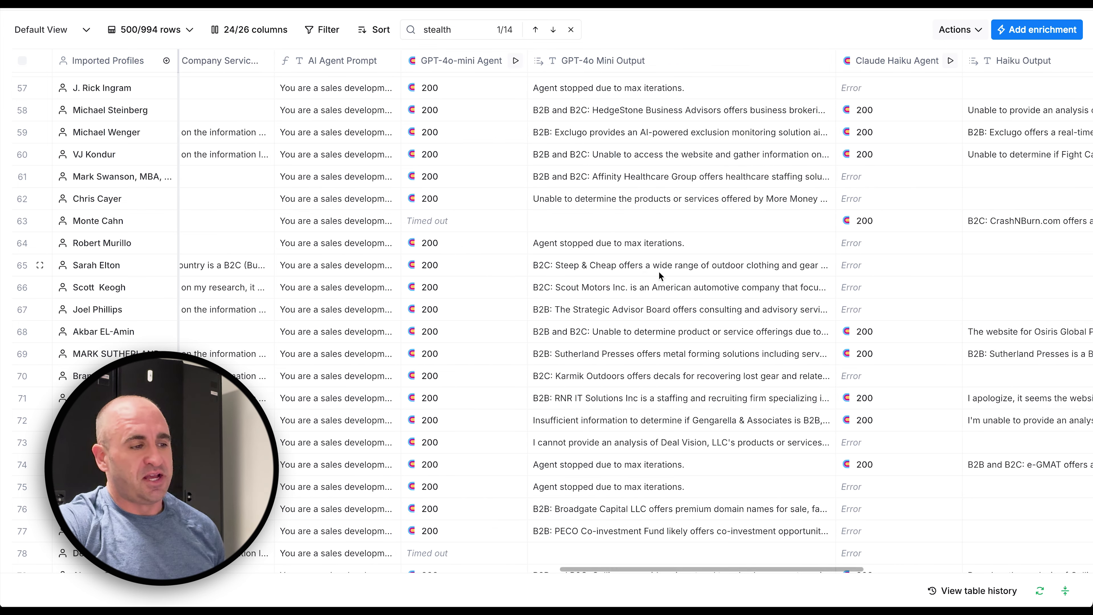
Compare the GPT-4o Mini Output with the Claude Haiku and Gemini results across rows 1 to 22
scroll(659, 272, up, 6)
scroll(659, 271, up, 3)
scroll(659, 271, right, 3)
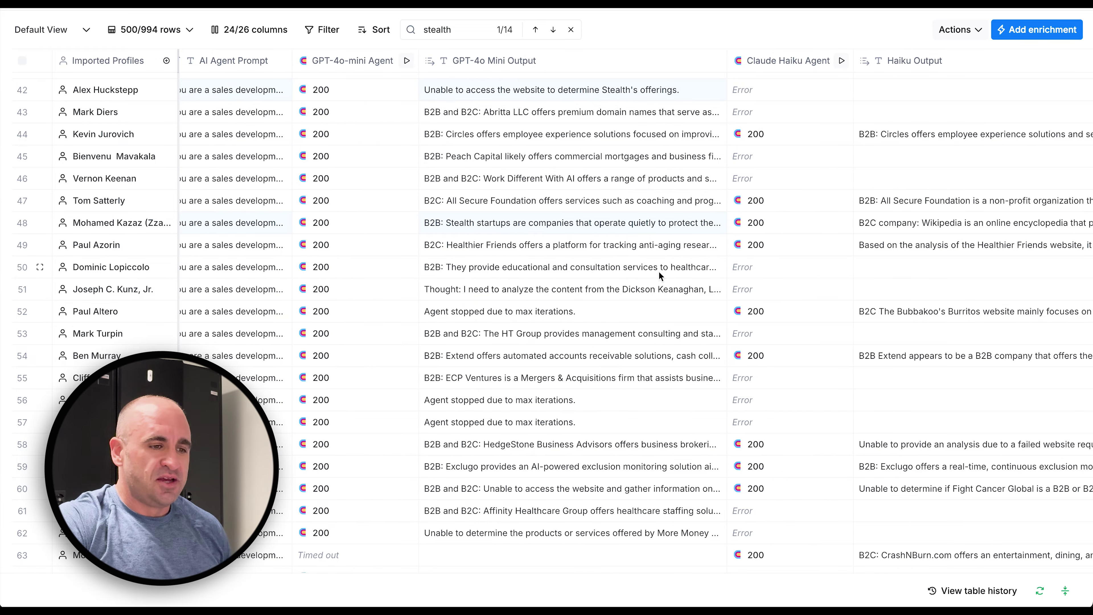
scroll(658, 271, right, 5)
scroll(658, 270, up, 15)
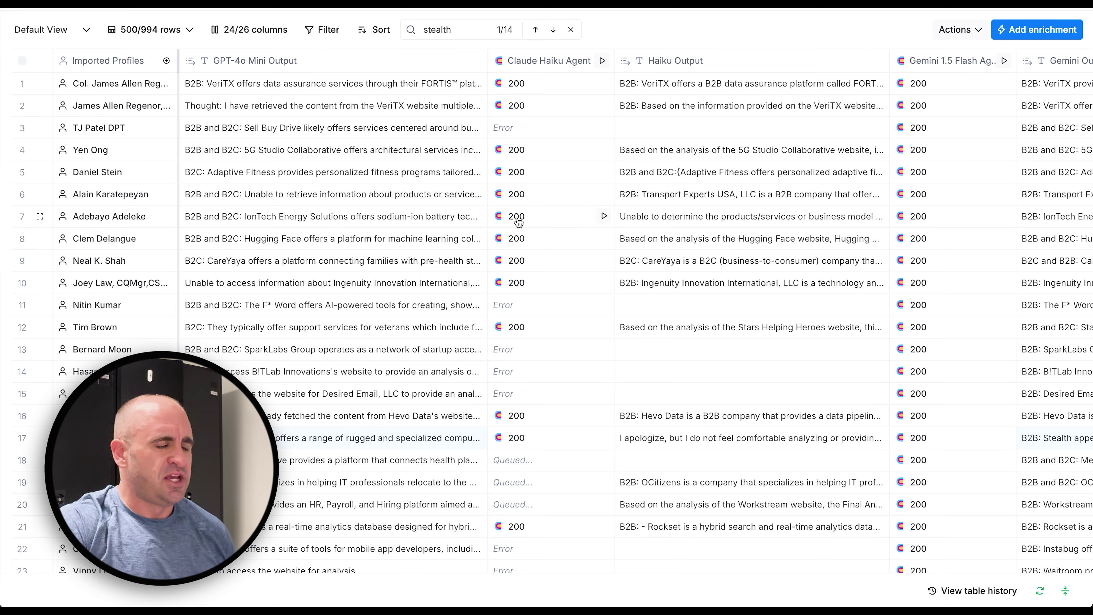
scroll(471, 217, left, 3)
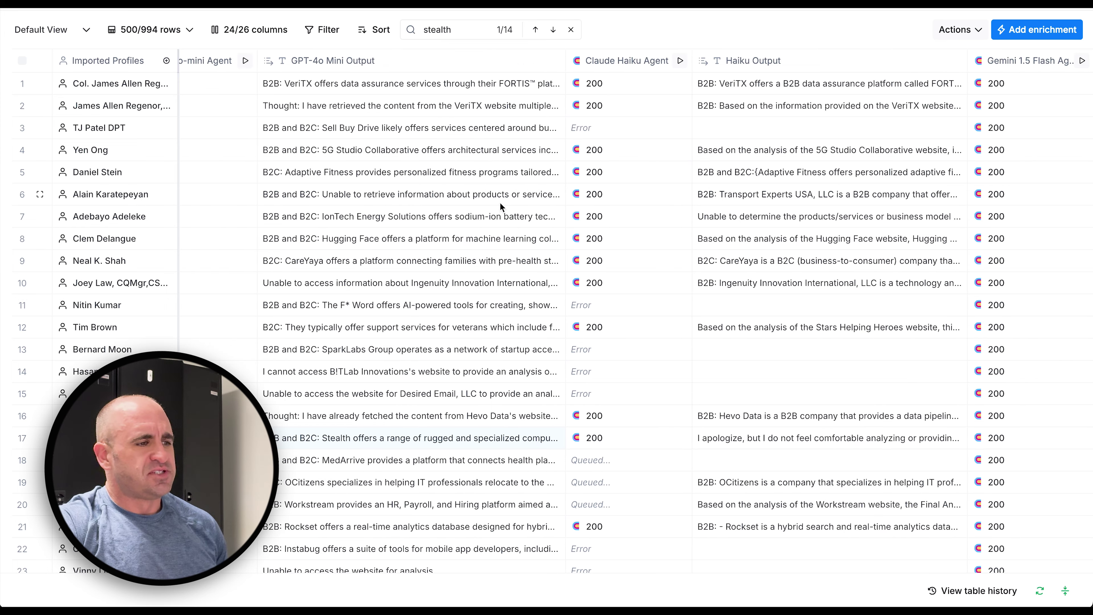
scroll(488, 214, left, 4)
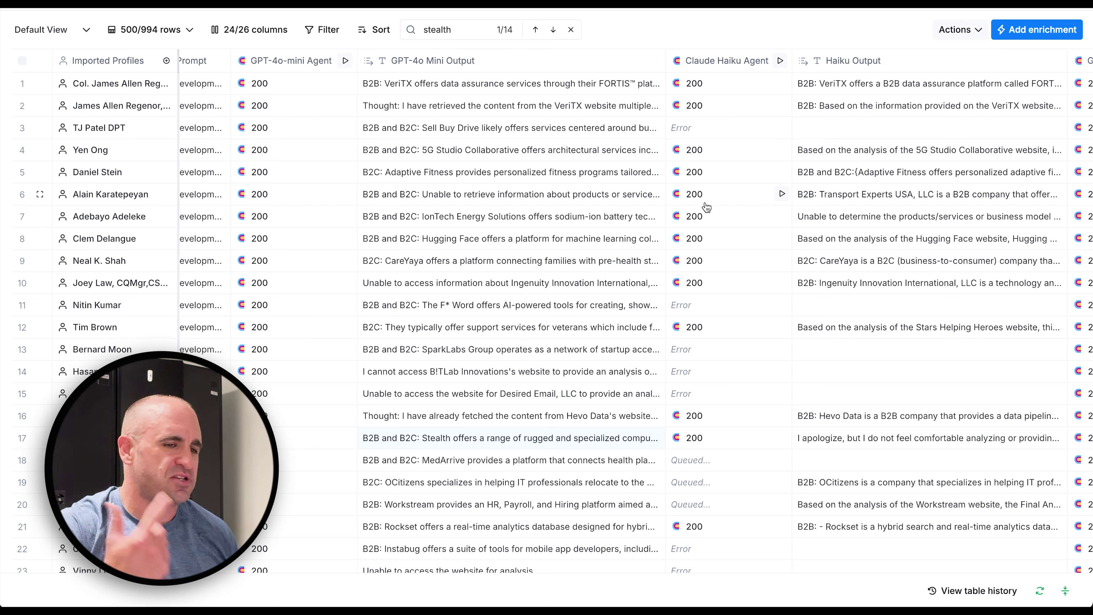
Rerun the Claude Haiku Agent on row 11, the company The F* Word
scroll(706, 208, down, 3)
scroll(706, 206, right, 6)
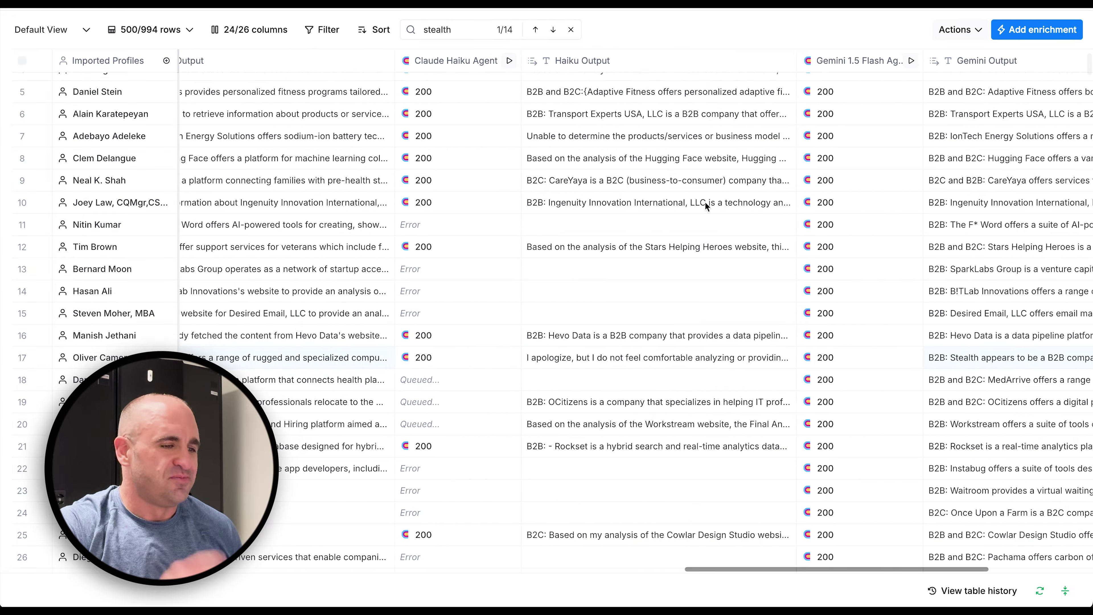
scroll(521, 256, up, 3)
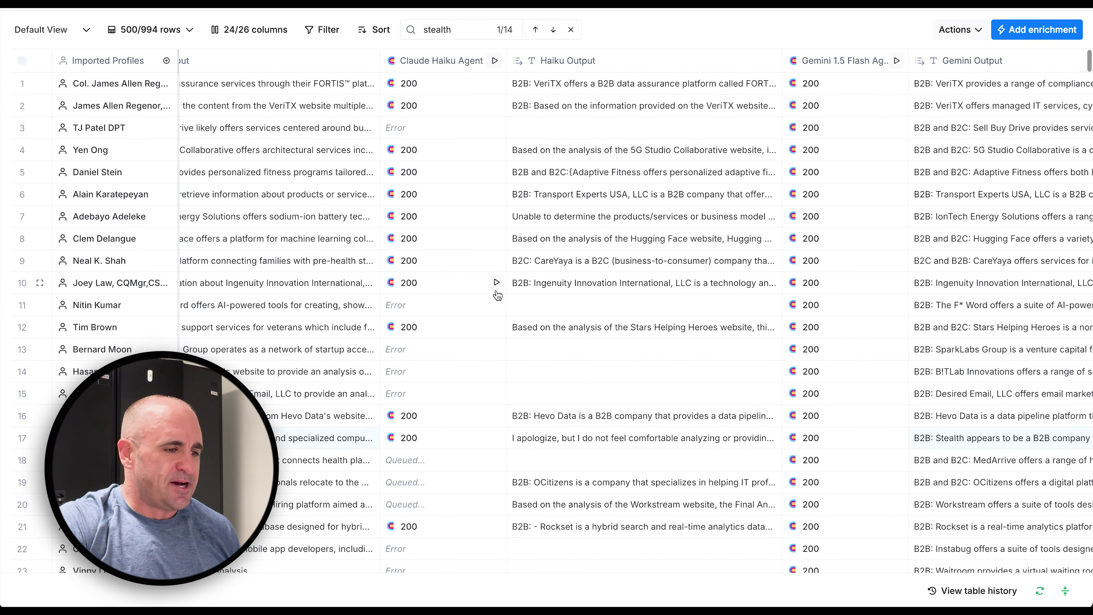
click(496, 305)
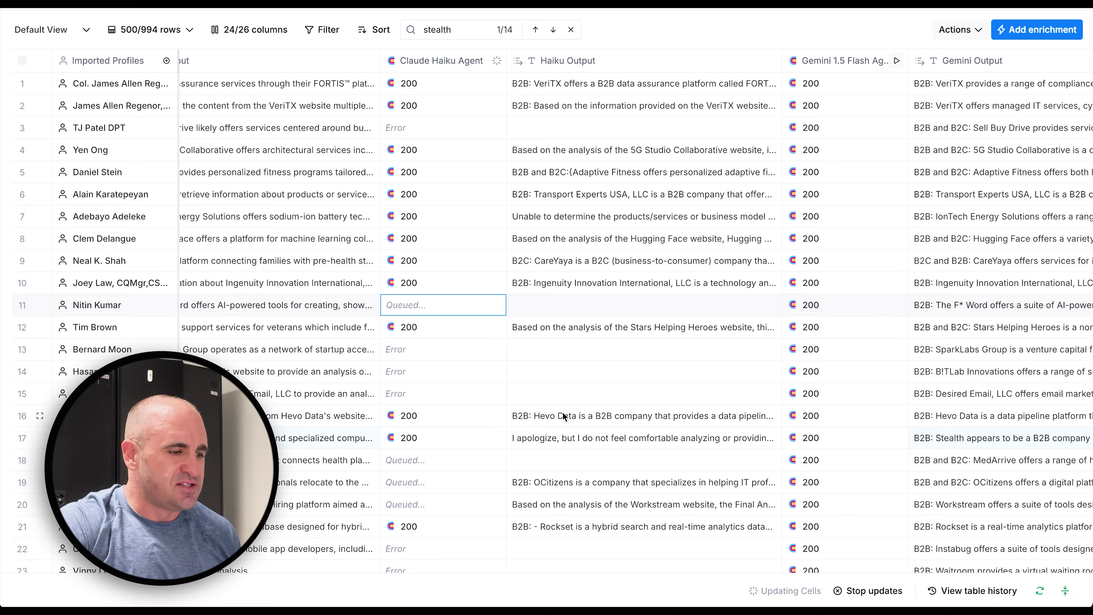
Read row 9's Claude Haiku Agent cell details for CareYaya and close them
scroll(562, 413, down, 2)
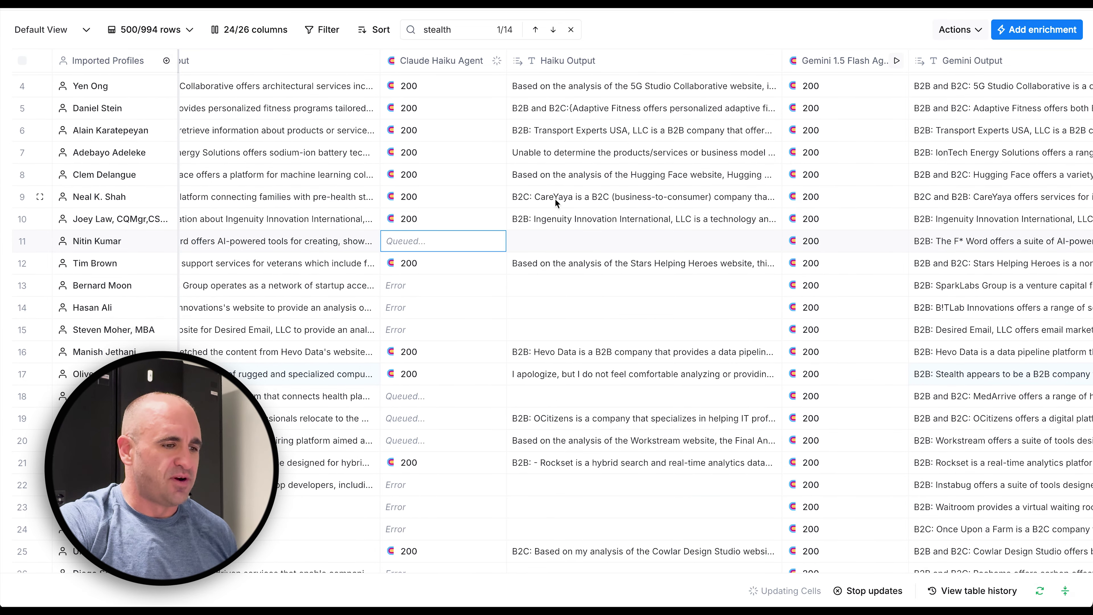
click(477, 198)
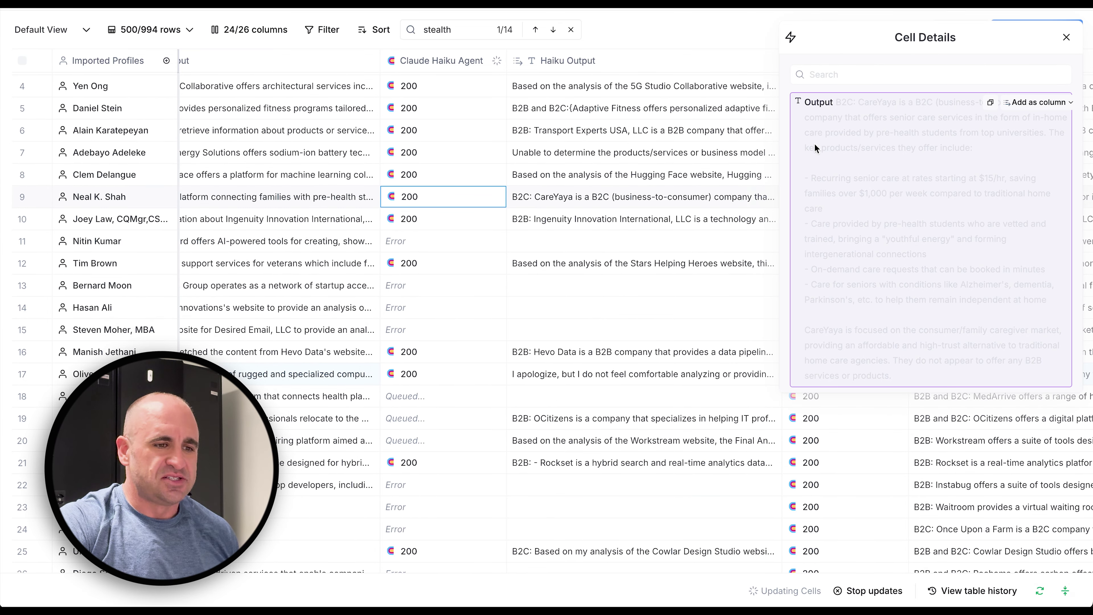
click(1066, 37)
Read row 9's original Company Services cell details for CareYaya and close them without changes
scroll(751, 183, up, 2)
scroll(751, 183, left, 10)
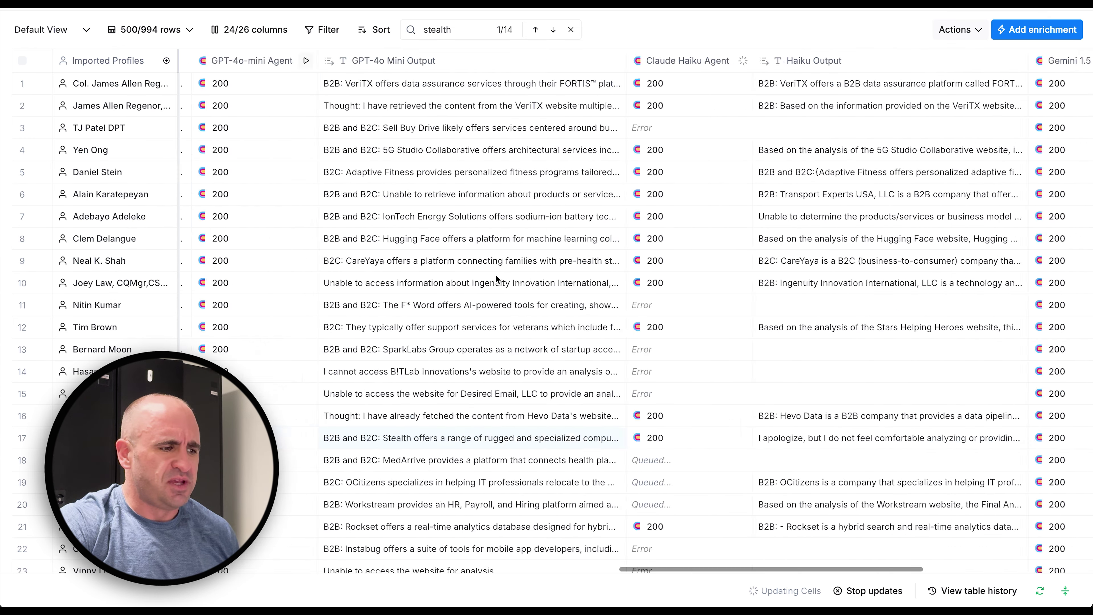
scroll(495, 279, left, 1)
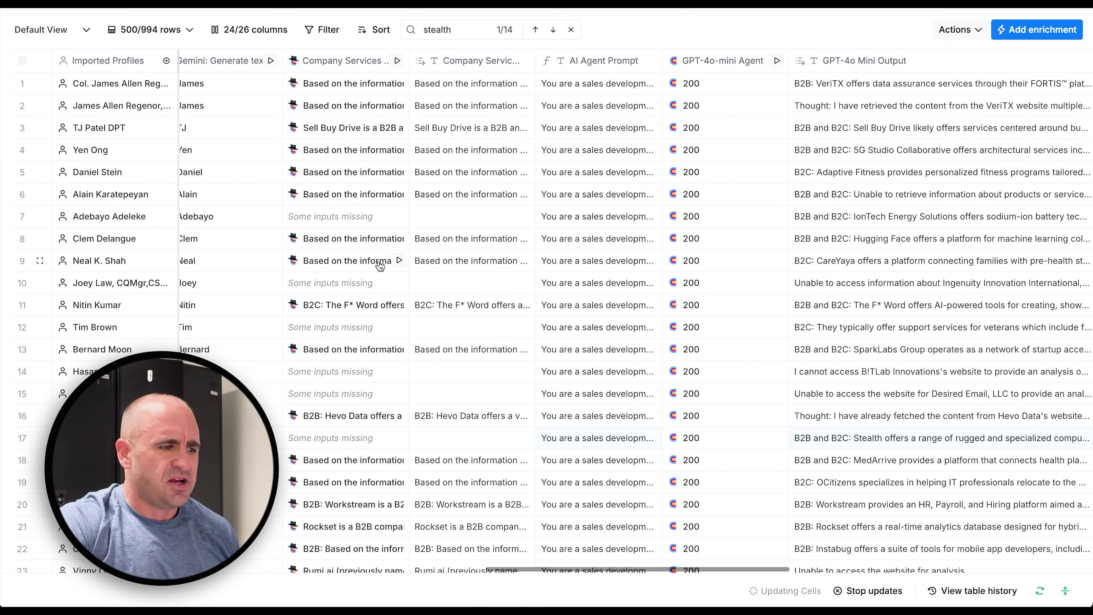
click(358, 263)
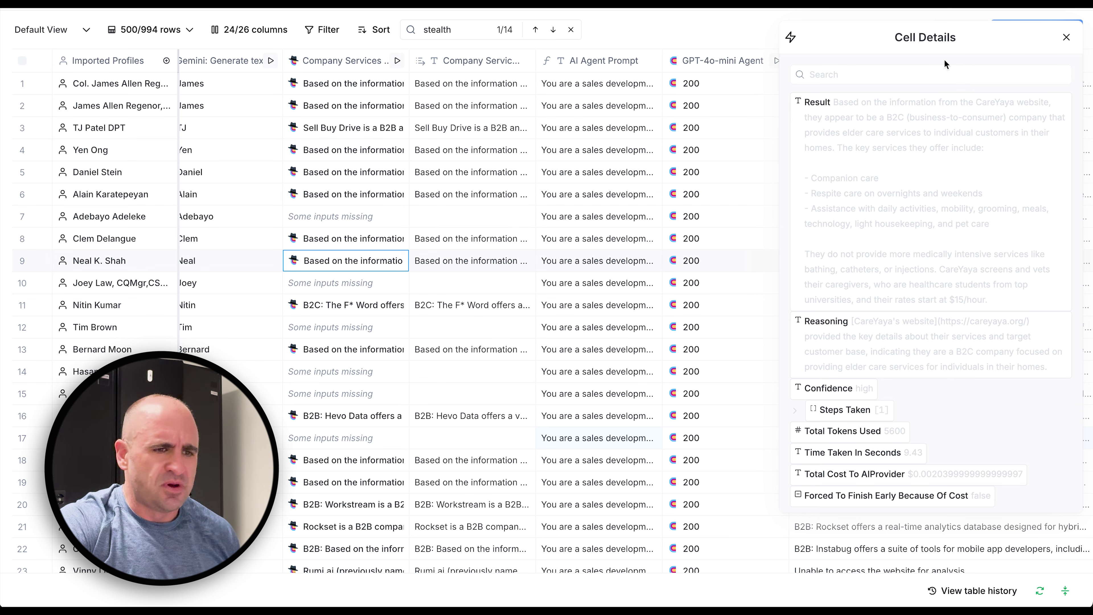
click(1067, 38)
Reread row 9's Claude Haiku Agent output for CareYaya against the Company Services result, closing the details
scroll(821, 239, right, 10)
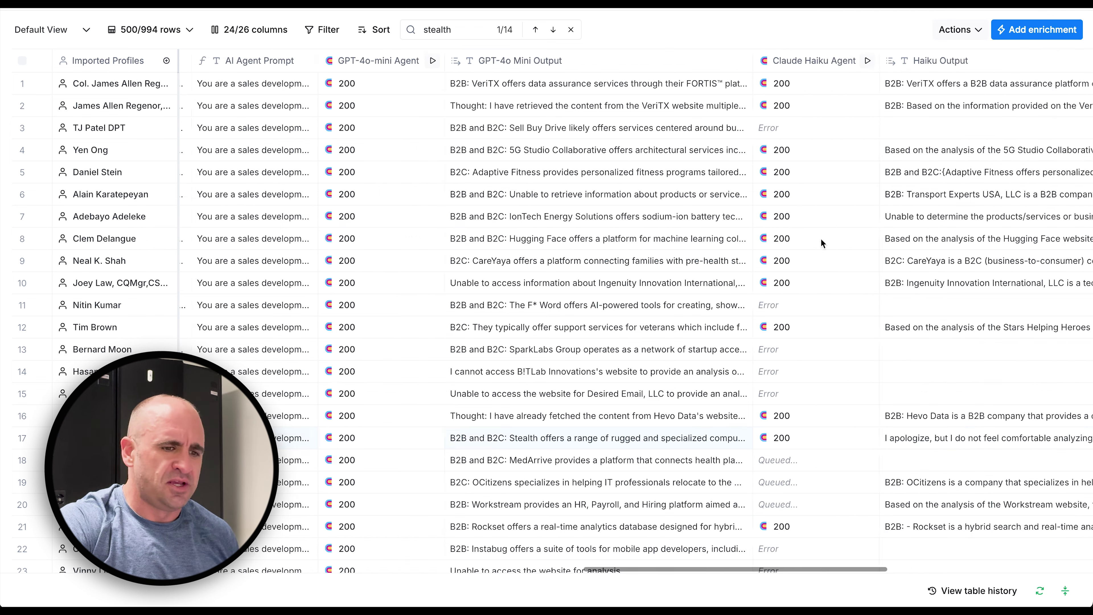
click(653, 264)
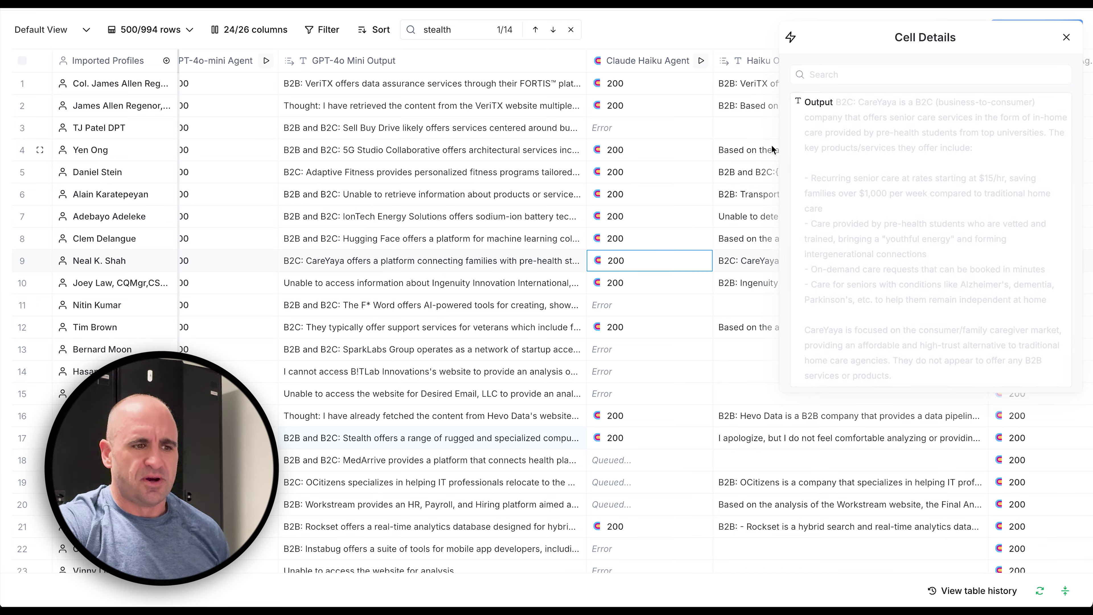
click(1065, 40)
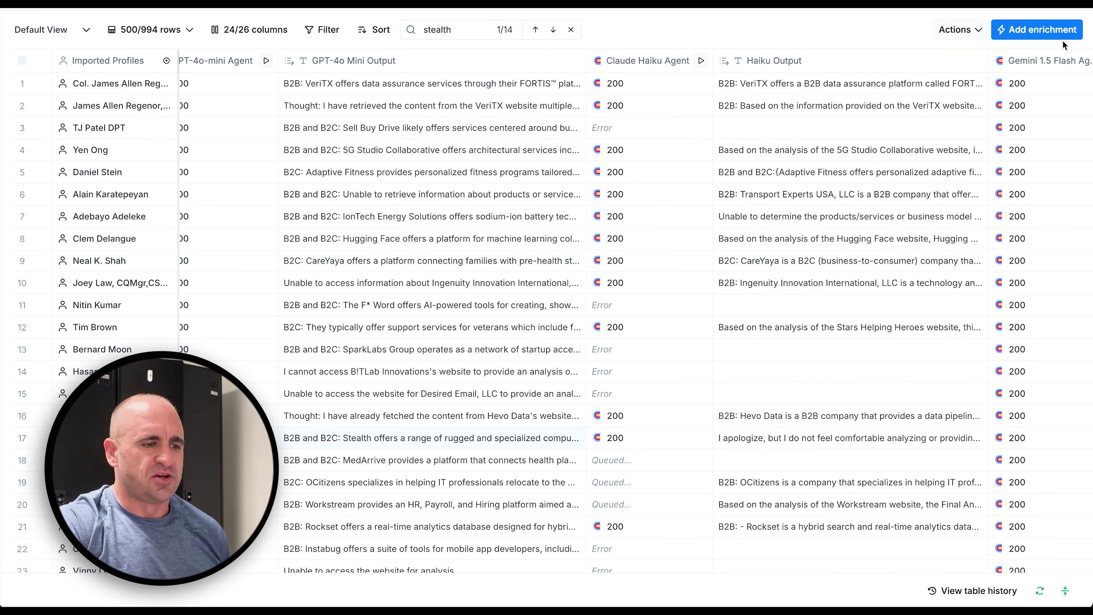
Examine the Haiku and Gemini output columns for the first 24 rows, and check the profile and company columns of those rows
scroll(694, 397, down, 5)
scroll(694, 398, up, 5)
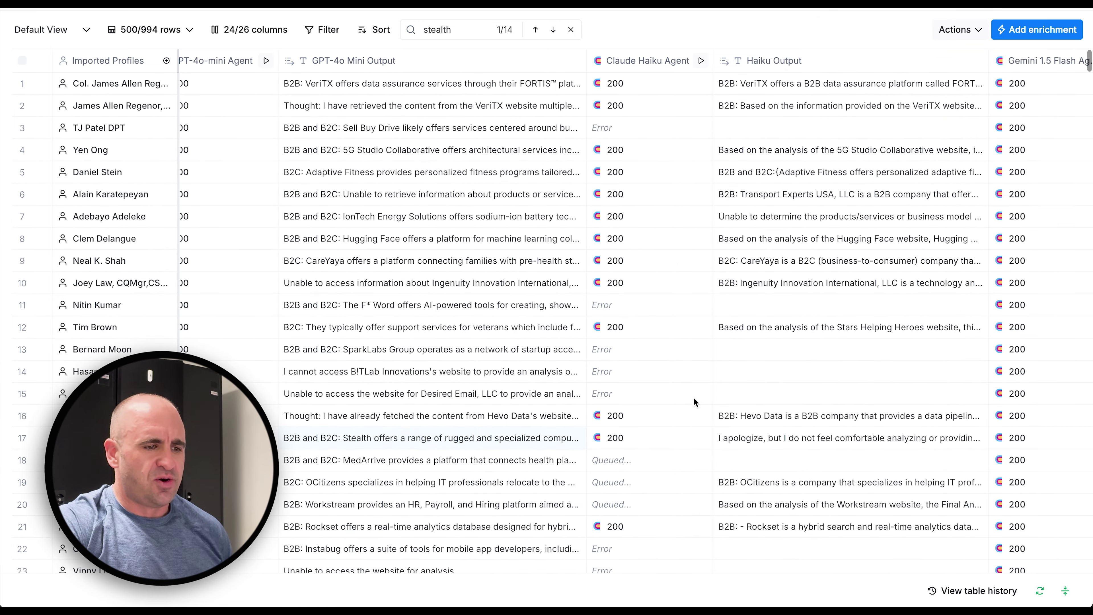
scroll(694, 398, right, 7)
scroll(694, 401, left, 2)
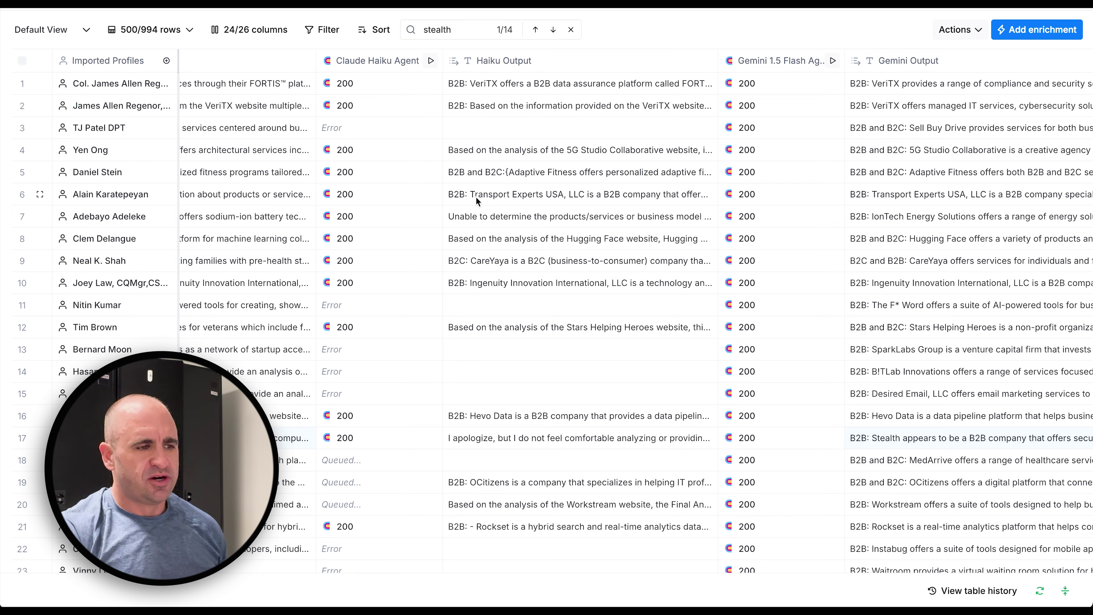
scroll(477, 200, down, 1)
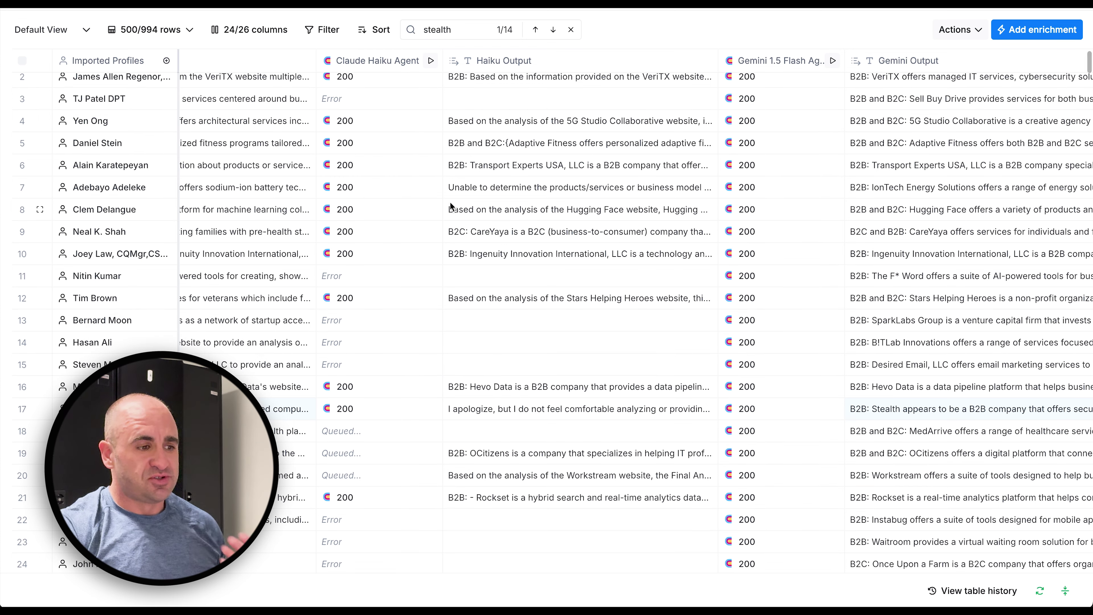
scroll(478, 178, left, 10)
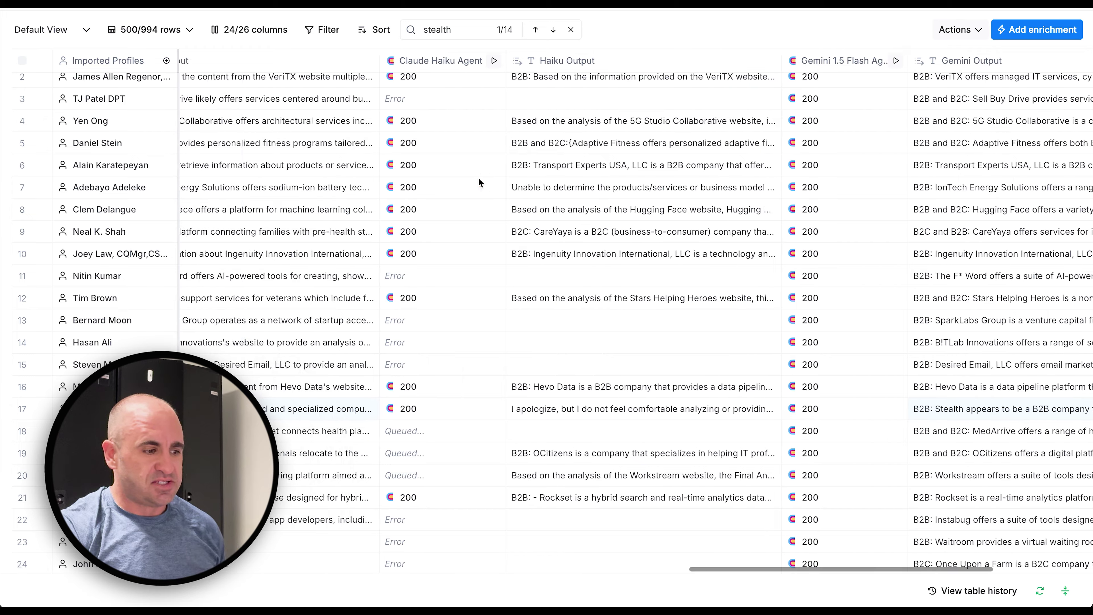
scroll(505, 321, left, 10)
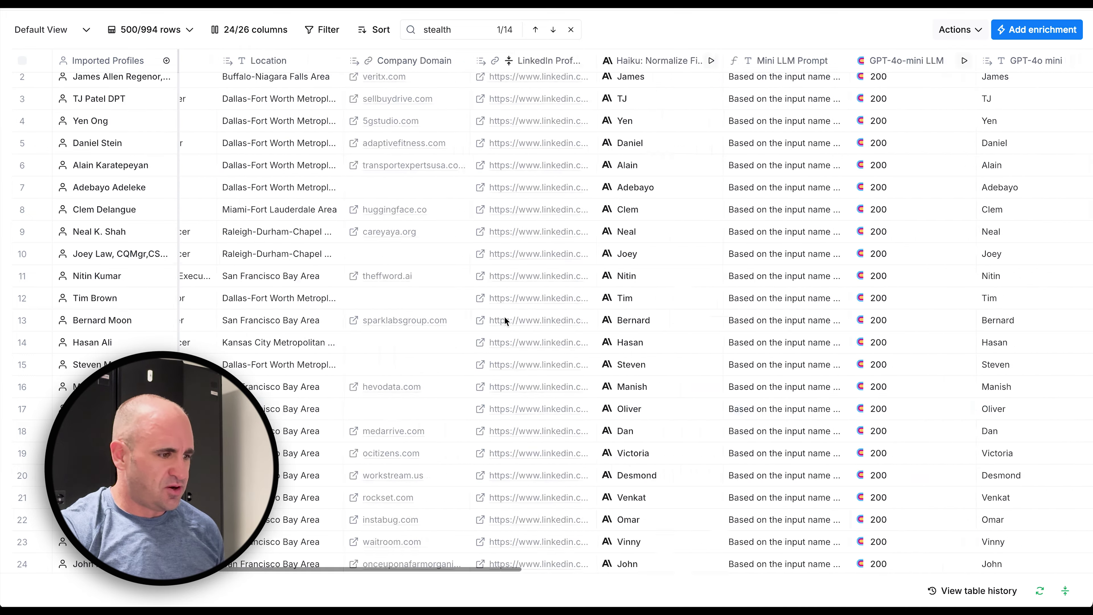
scroll(506, 321, up, 1)
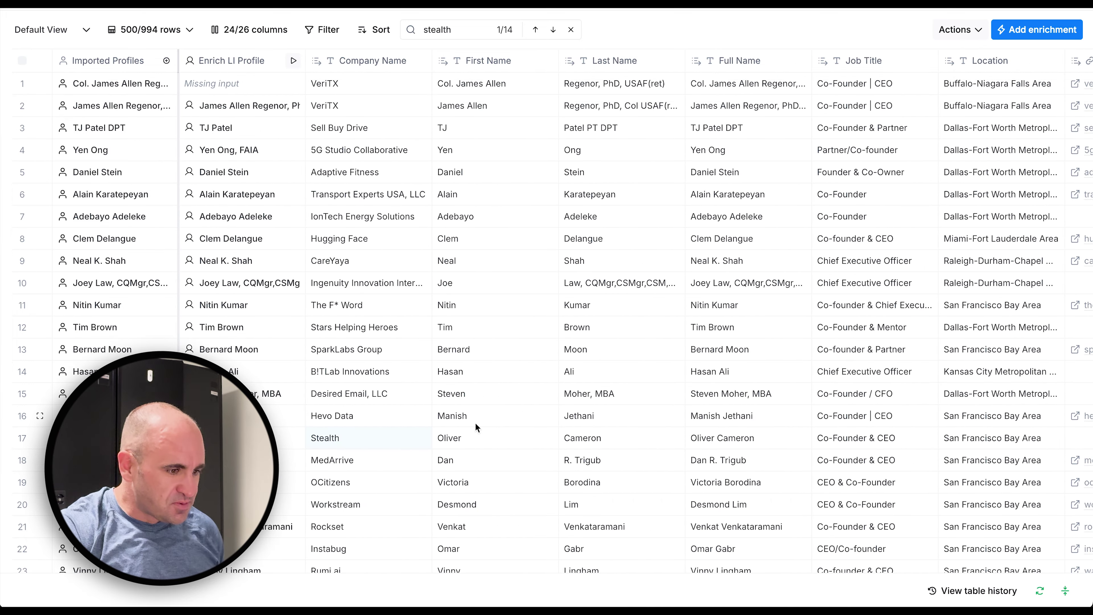
Read row 8's GPT-4o-mini Agent cell details for Hugging Face and close them
scroll(475, 422, down, 2)
scroll(732, 203, right, 15)
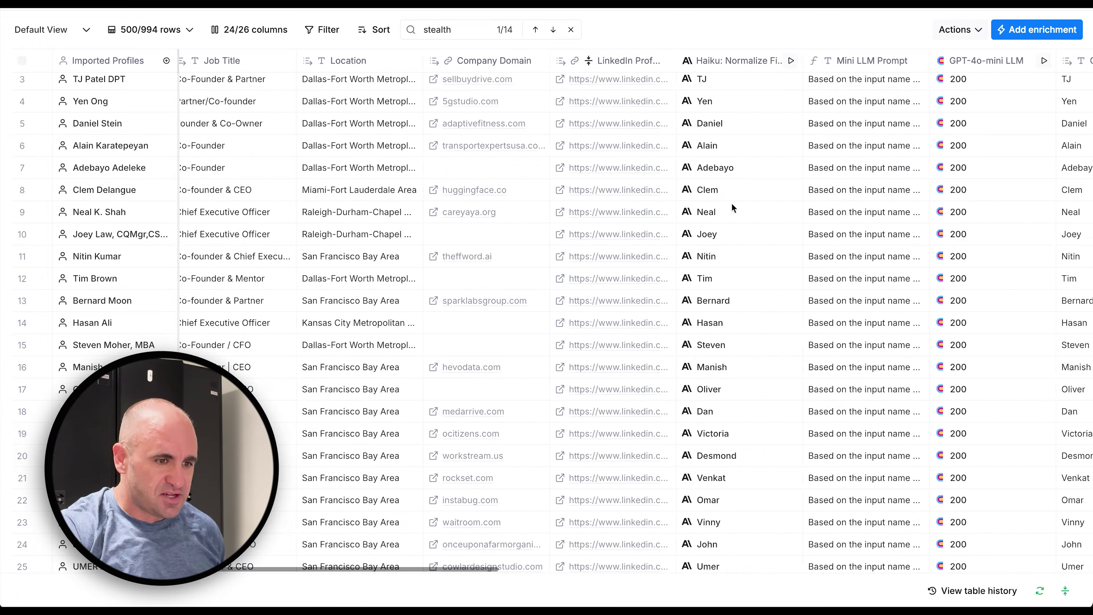
scroll(732, 203, right, 8)
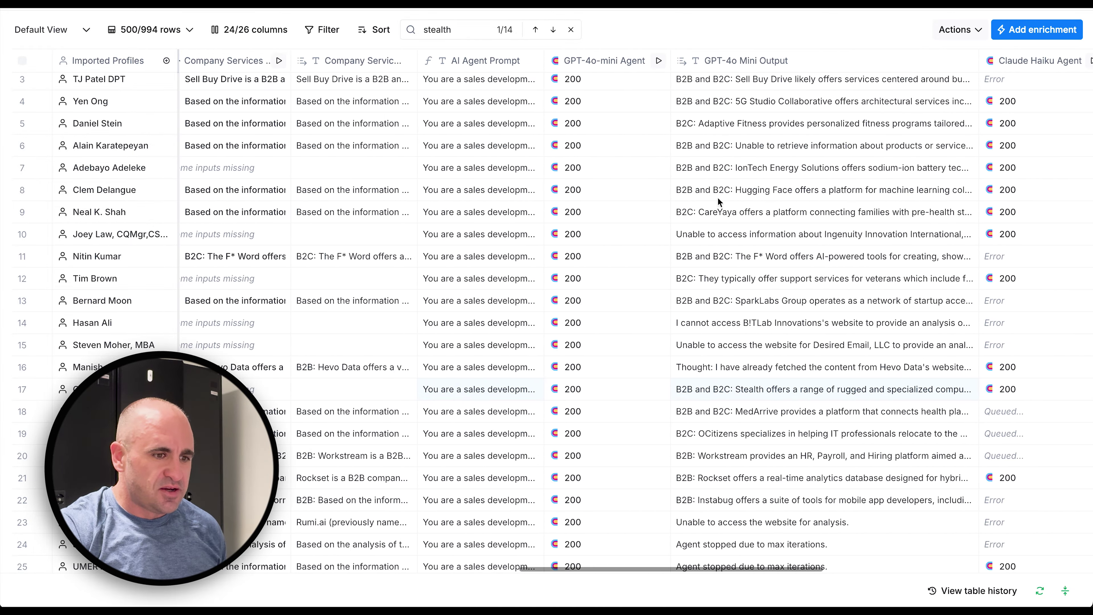
click(601, 191)
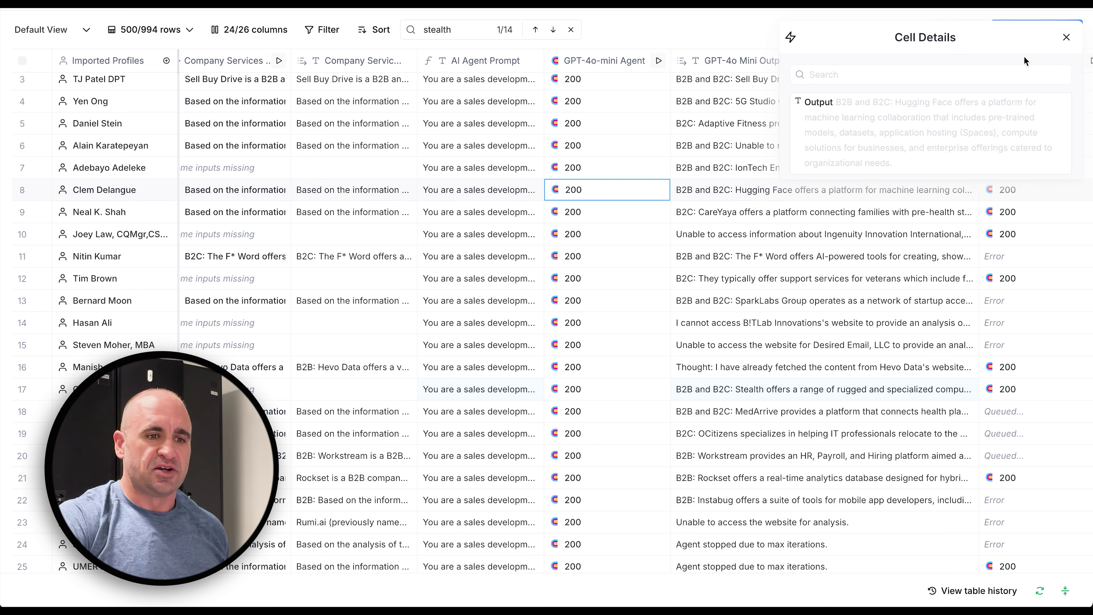
click(1066, 38)
Compare the GPT-4o Mini Output and Haiku Output texts for rows 3 to 29, and select row 7's Haiku Output for IonTech Energy Solutions
scroll(841, 271, right, 4)
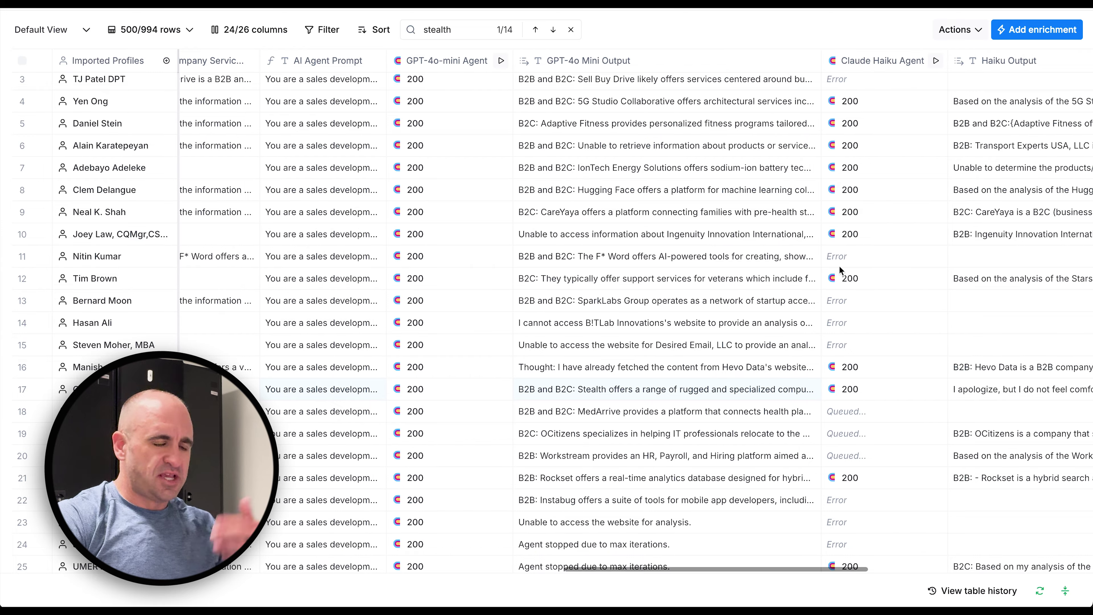
scroll(840, 270, right, 1)
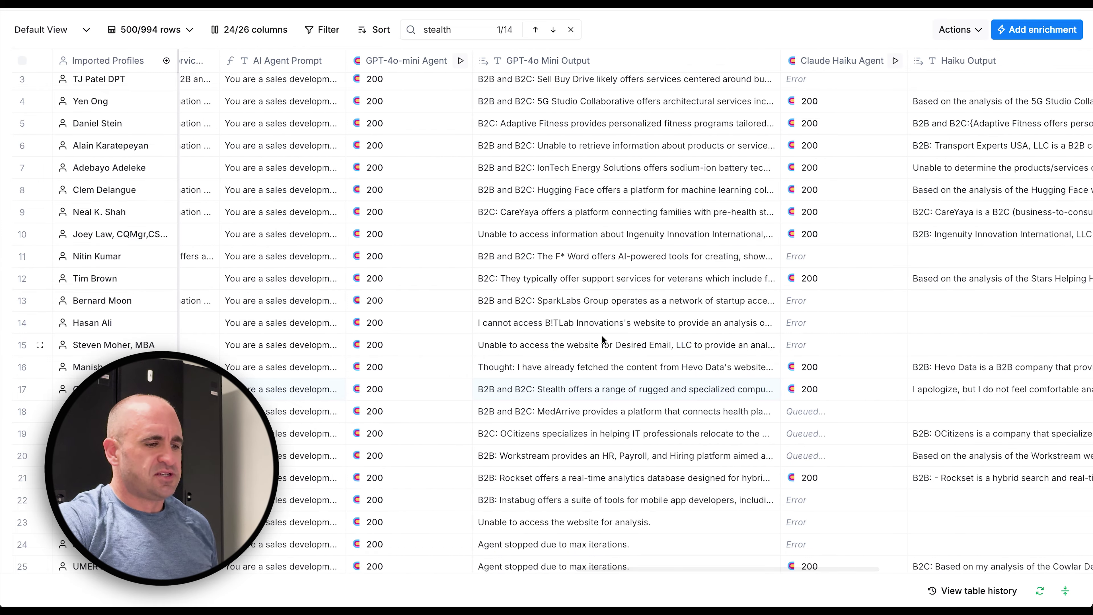
scroll(603, 339, down, 2)
scroll(603, 339, down, 2)
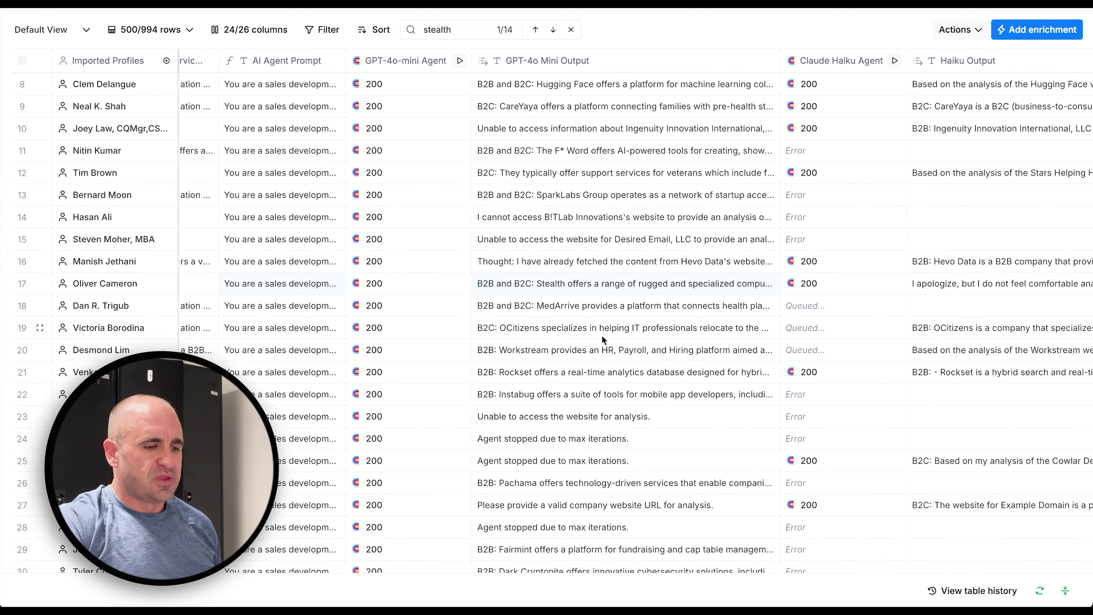
scroll(602, 338, up, 4)
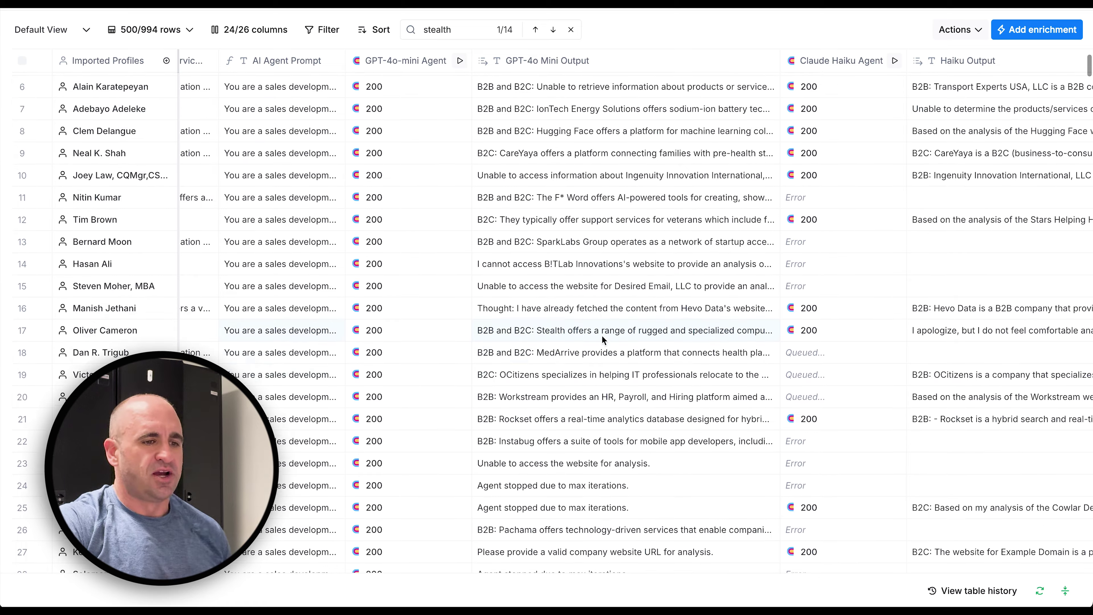
scroll(602, 338, right, 6)
scroll(602, 338, left, 3)
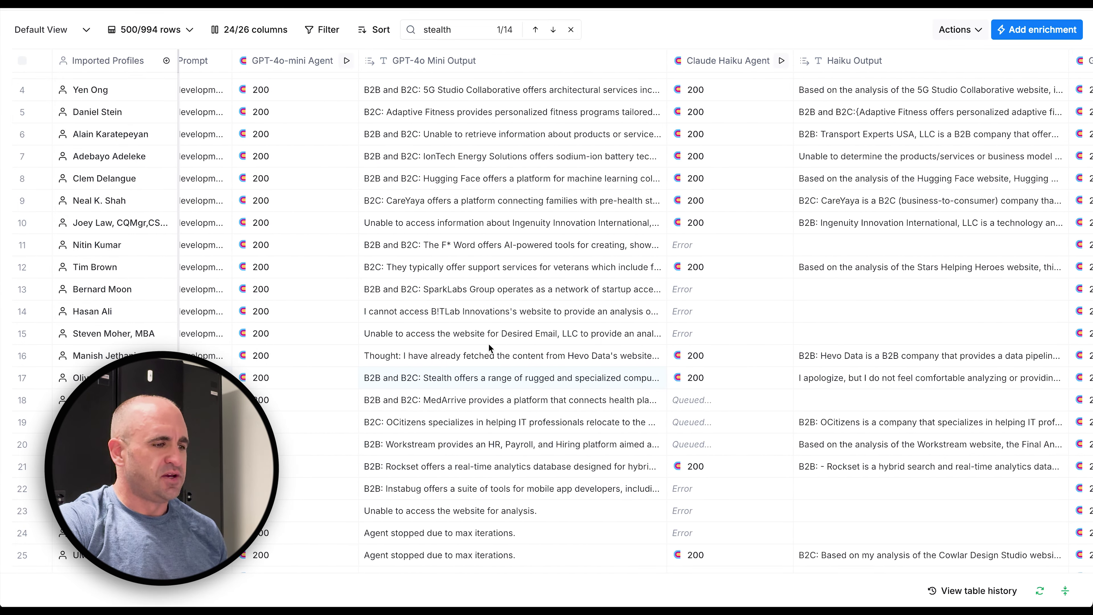
scroll(479, 344, right, 7)
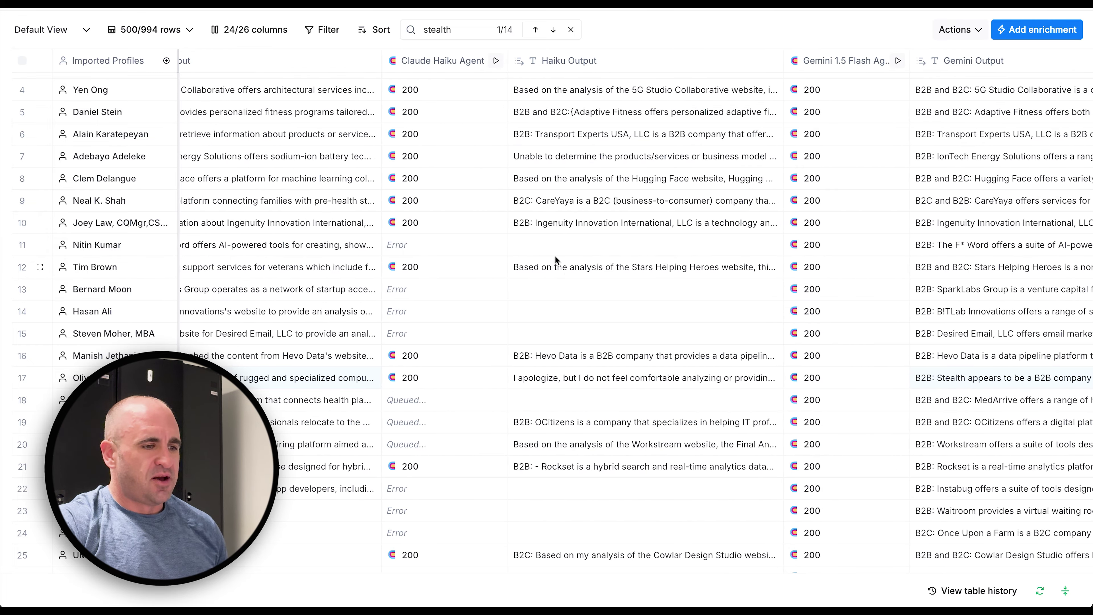
click(586, 158)
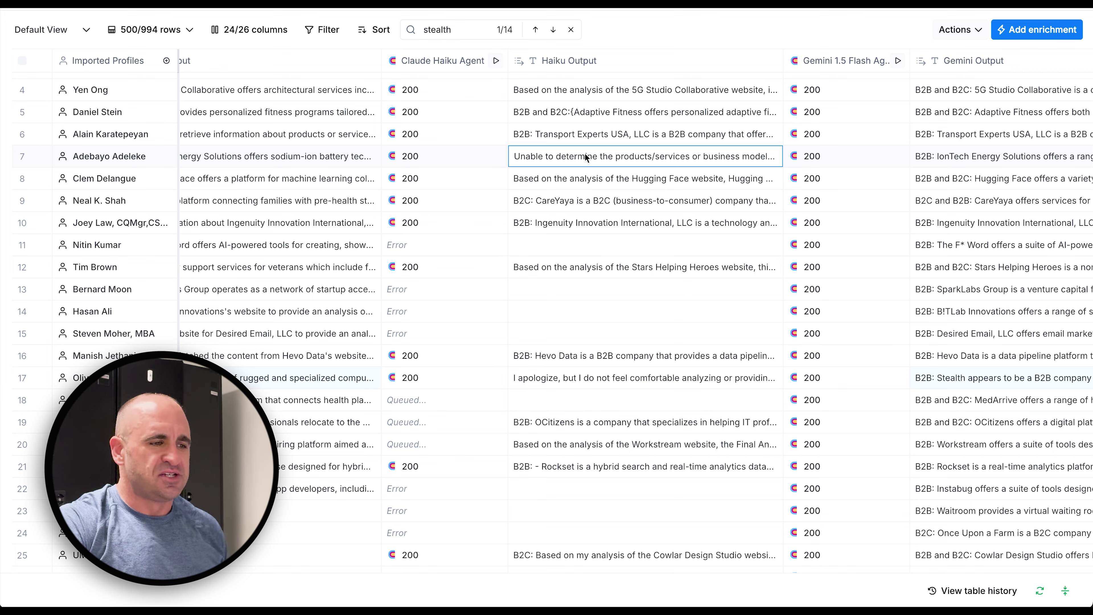
Examine the Gemini Output column alongside the Haiku Output for rows 4 to 93
scroll(585, 156, right, 8)
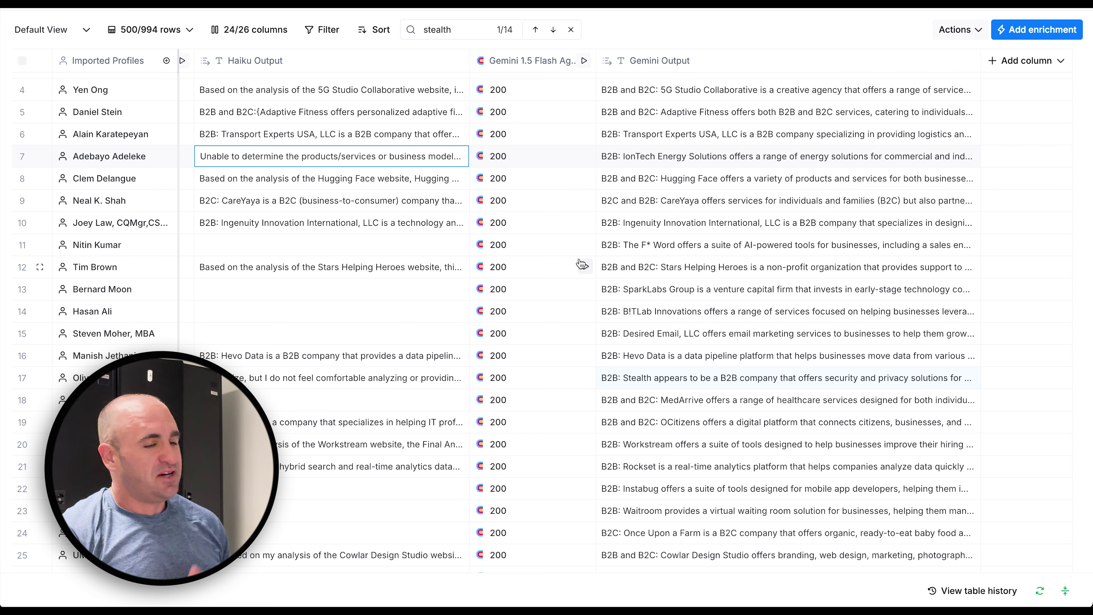
scroll(582, 264, down, 15)
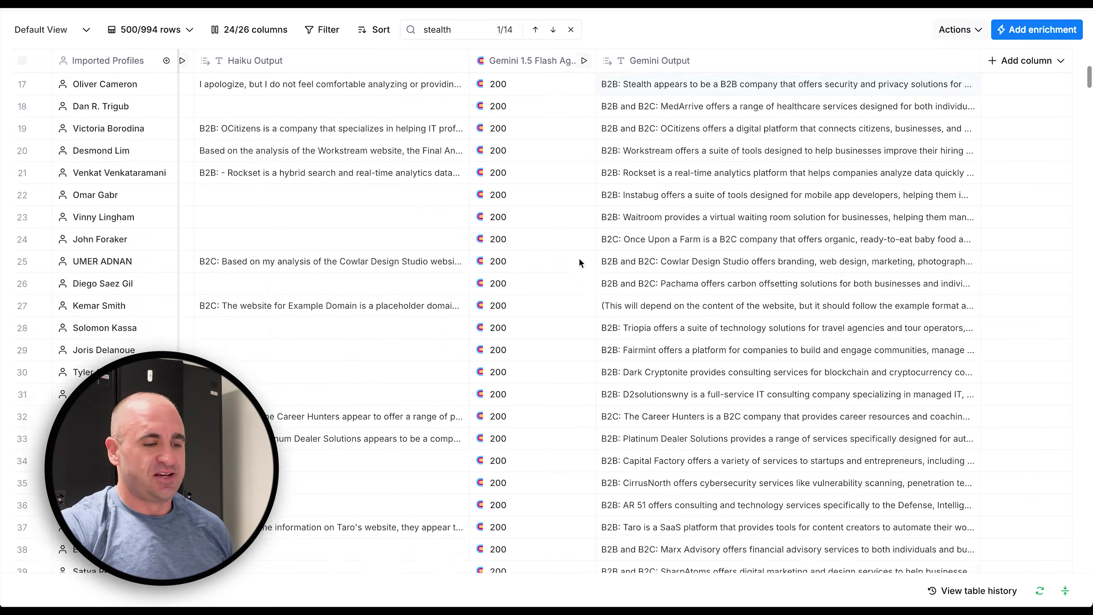
scroll(579, 262, down, 15)
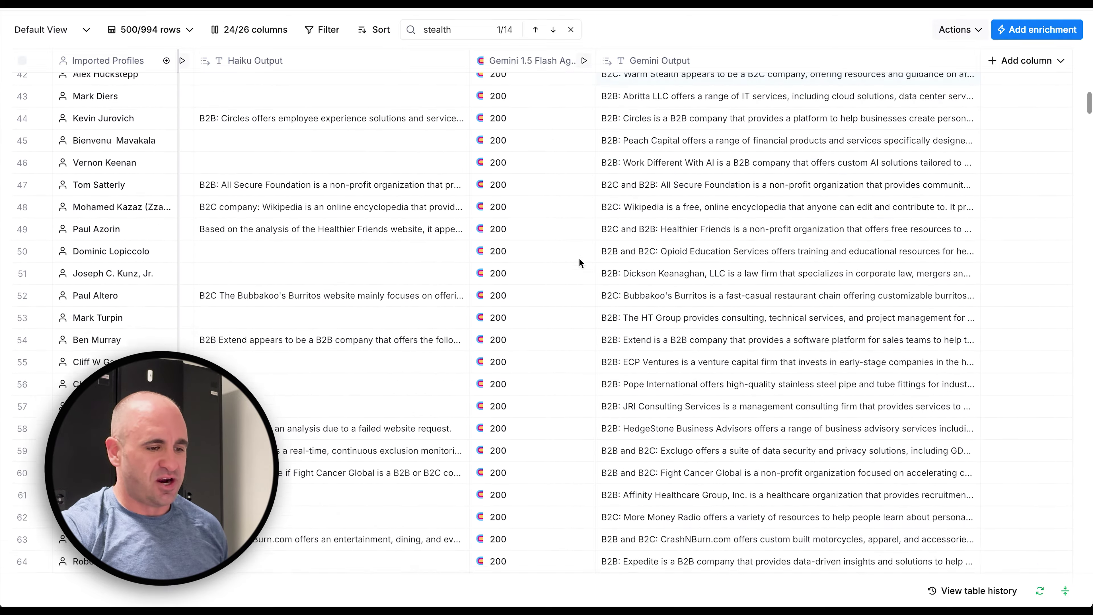
scroll(579, 261, down, 2)
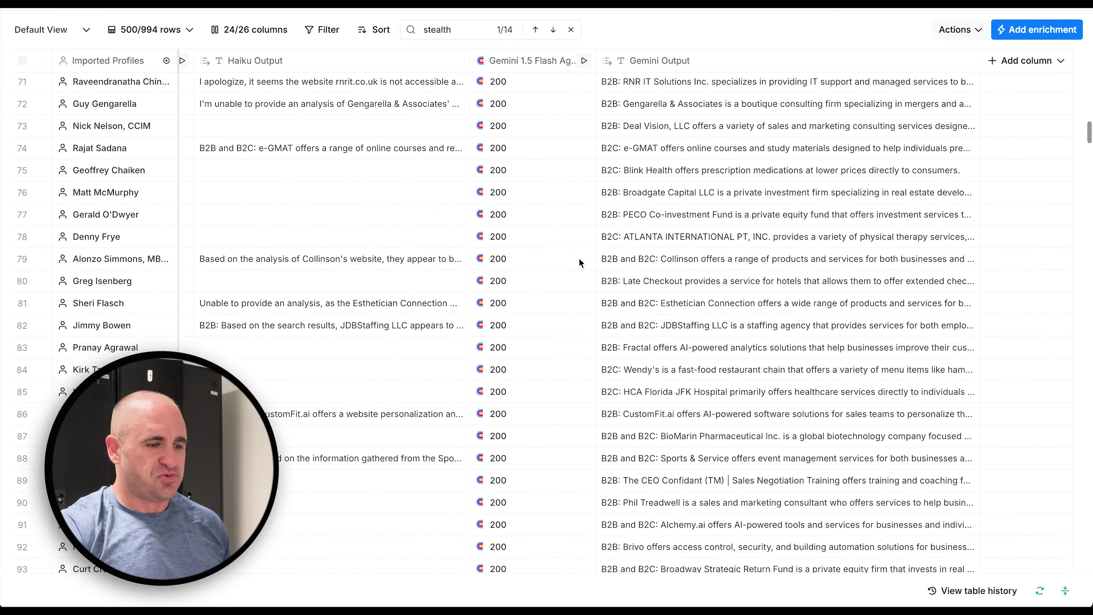
Read the Gemini 1.5 Flash Agent cell details for row 44 (Circles) and row 40 (Notion), closing each one
scroll(579, 261, up, 20)
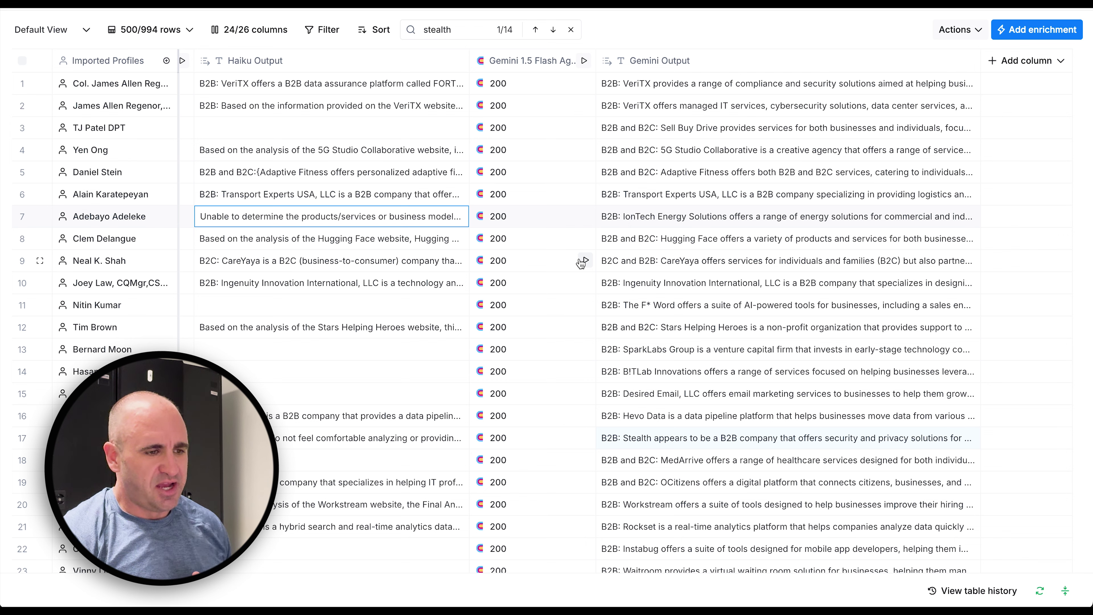
scroll(581, 262, down, 9)
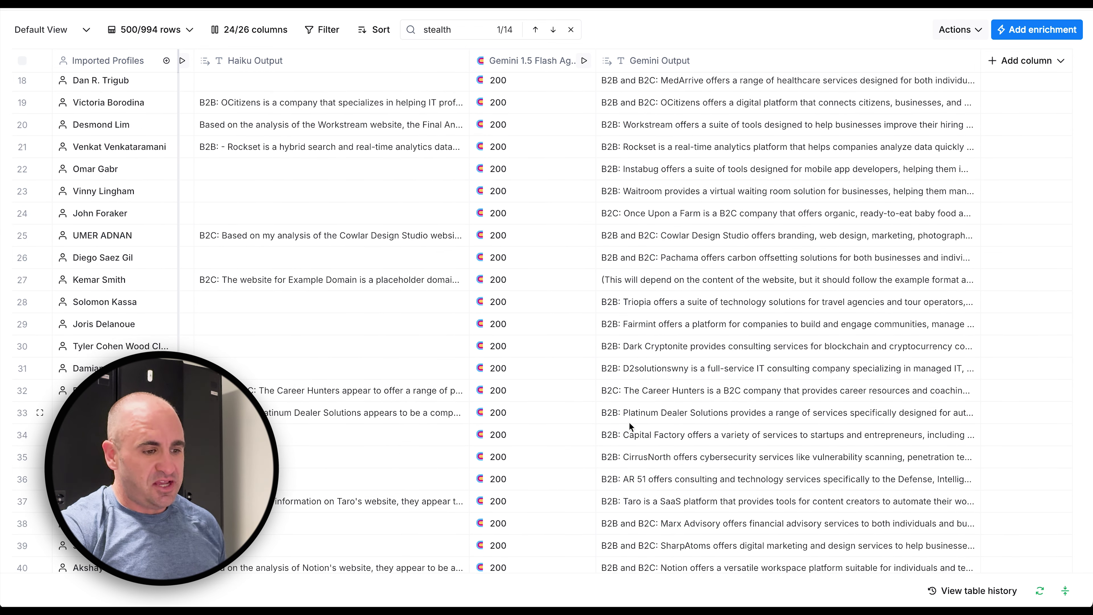
scroll(615, 284, down, 3)
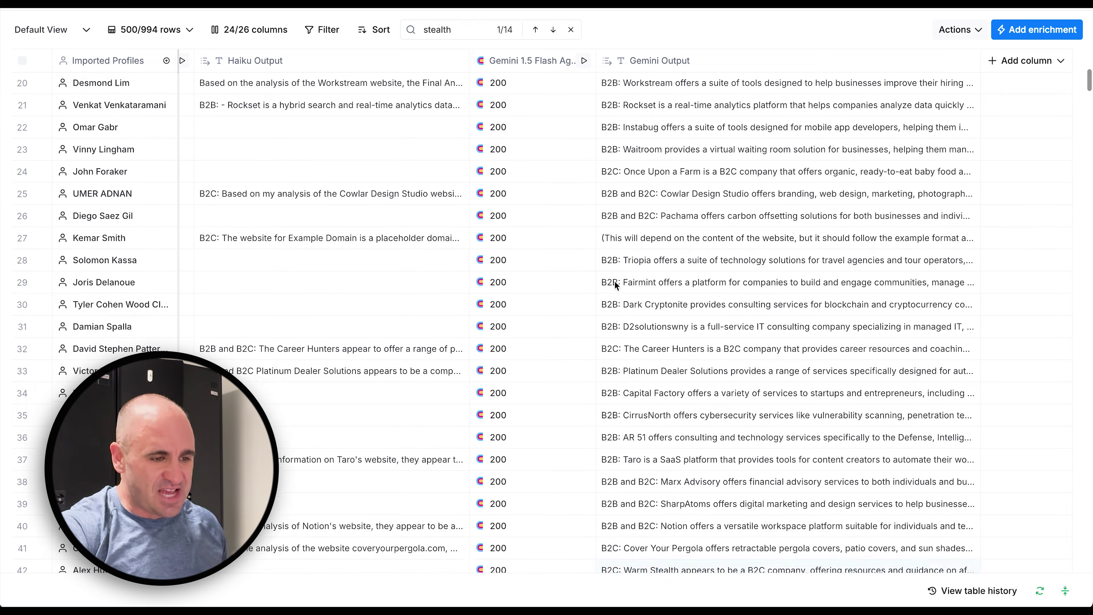
scroll(615, 284, down, 3)
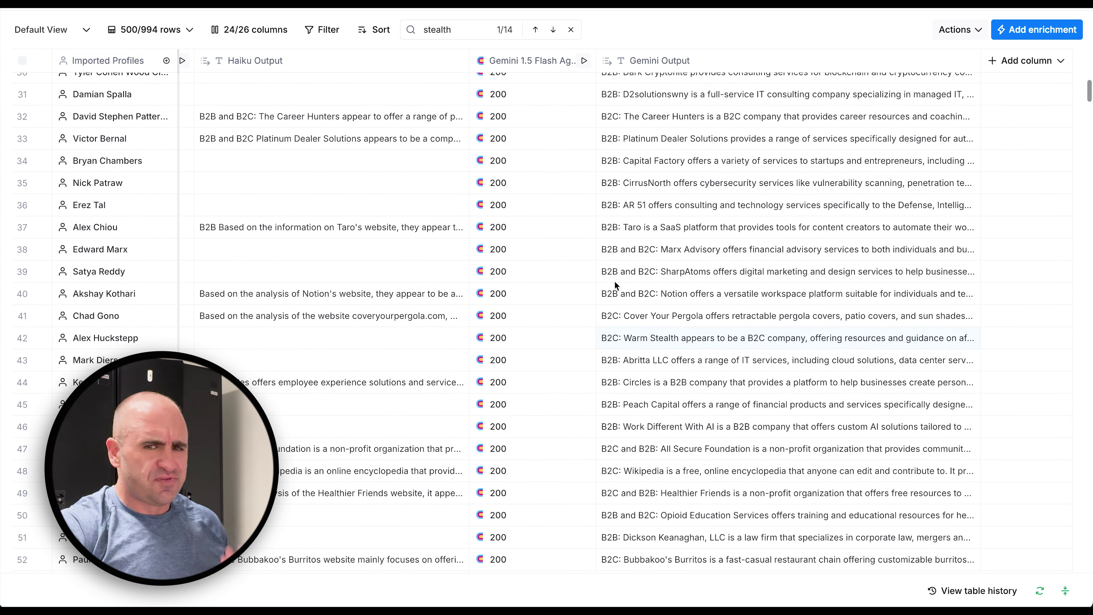
scroll(614, 280, down, 3)
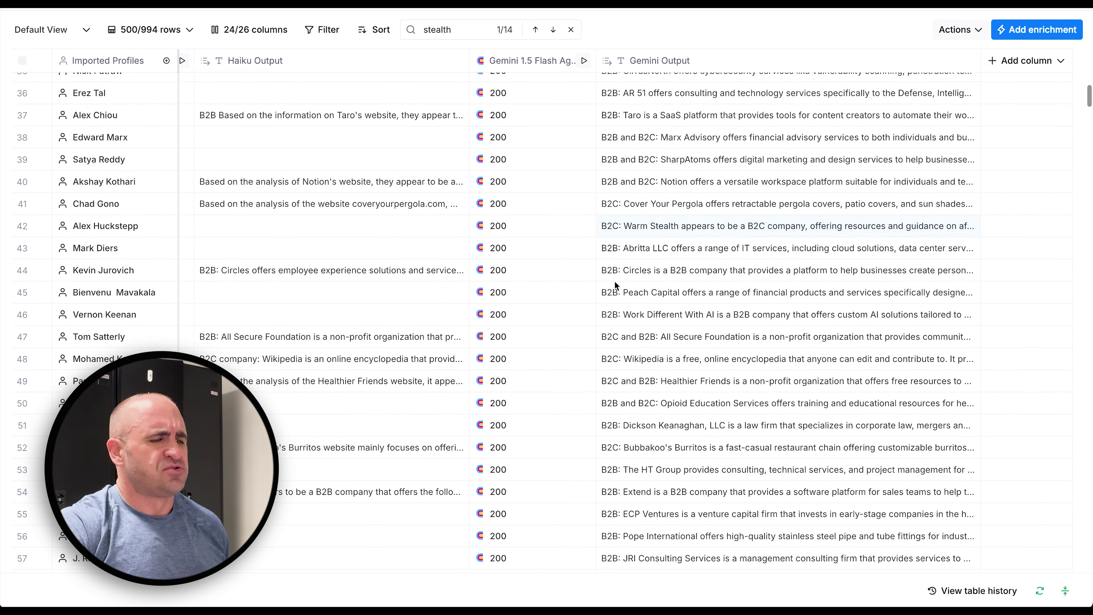
click(504, 253)
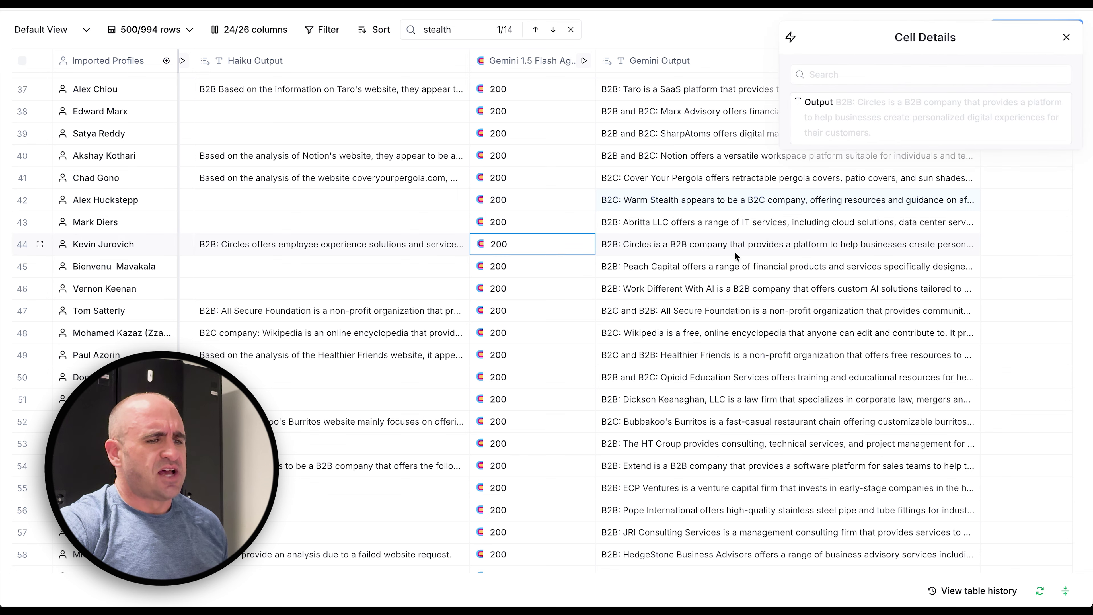
click(1066, 37)
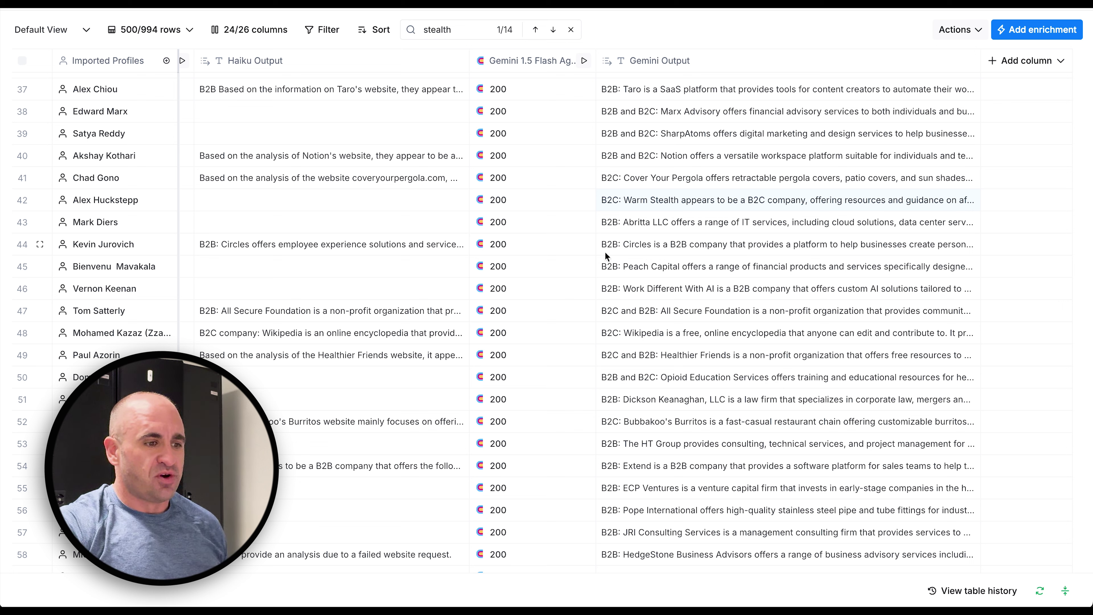
click(525, 162)
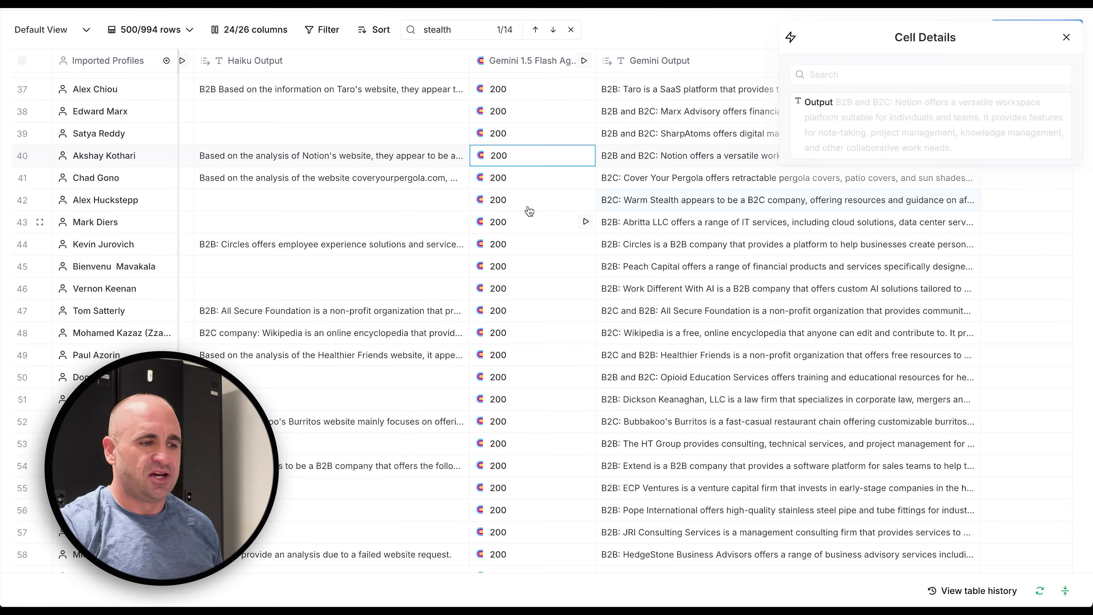
click(1066, 38)
Examine the Gemini Output texts for rows 91 to 144 alongside the Claude Haiku Agent and Haiku Output columns
scroll(804, 298, down, 5)
scroll(804, 298, down, 15)
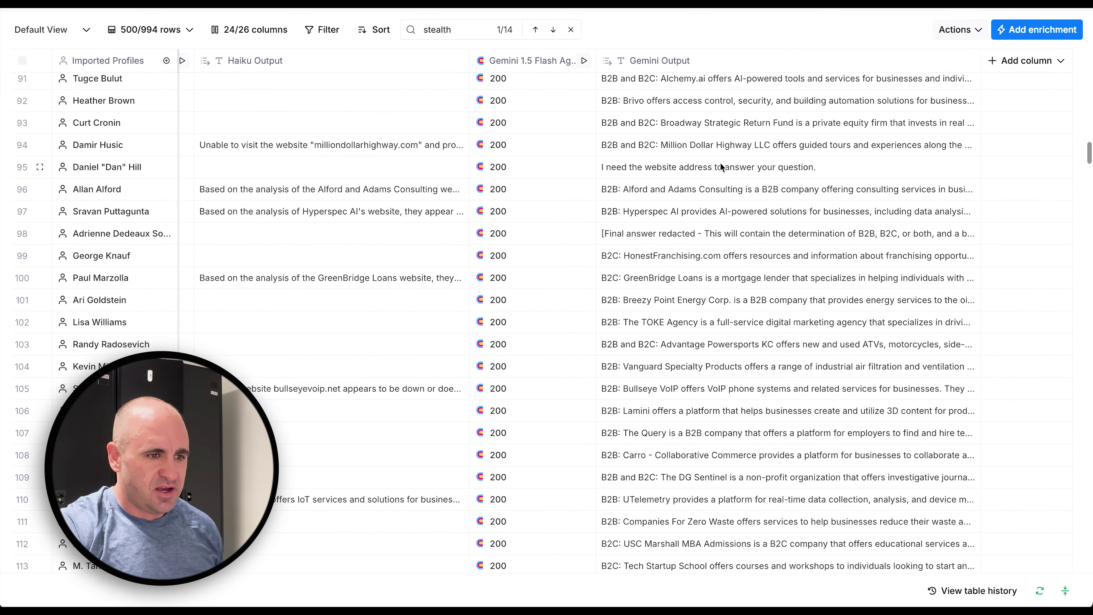
scroll(693, 165, left, 10)
scroll(693, 165, right, 10)
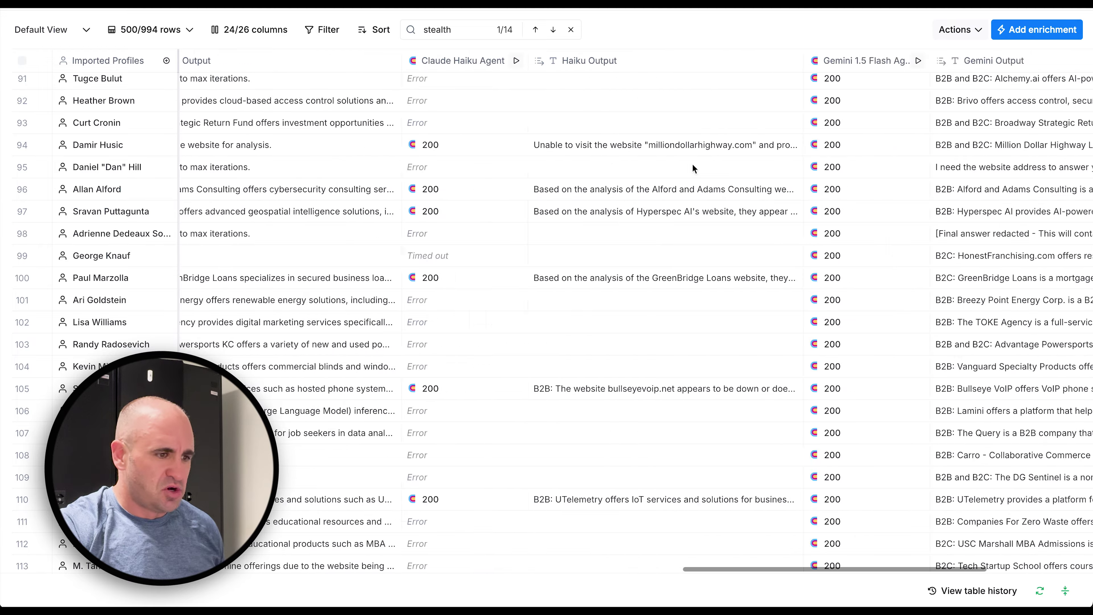
scroll(675, 169, down, 8)
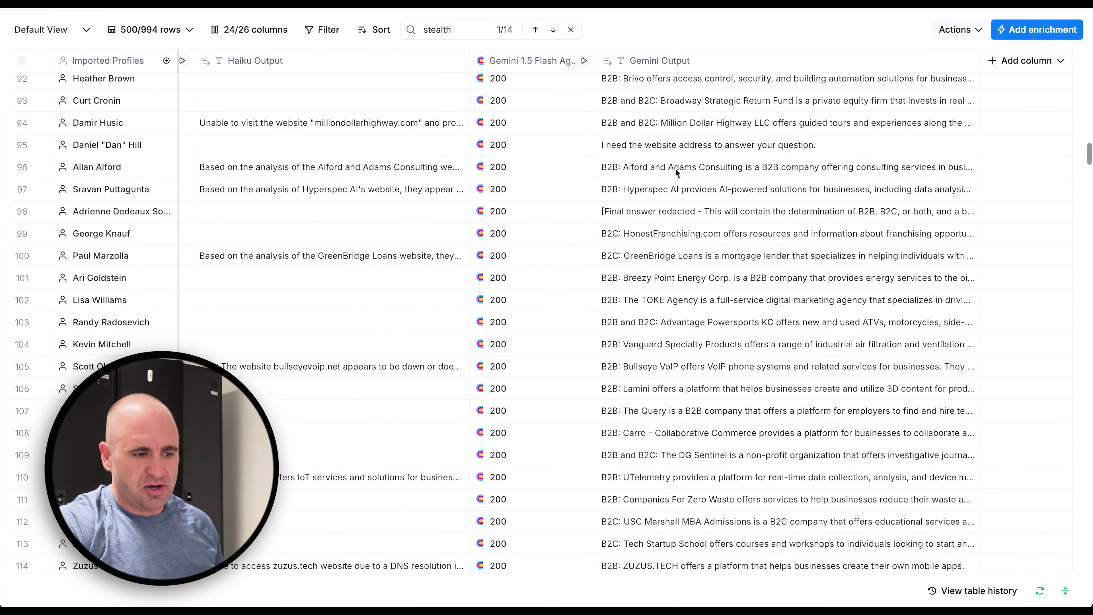
scroll(680, 239, down, 8)
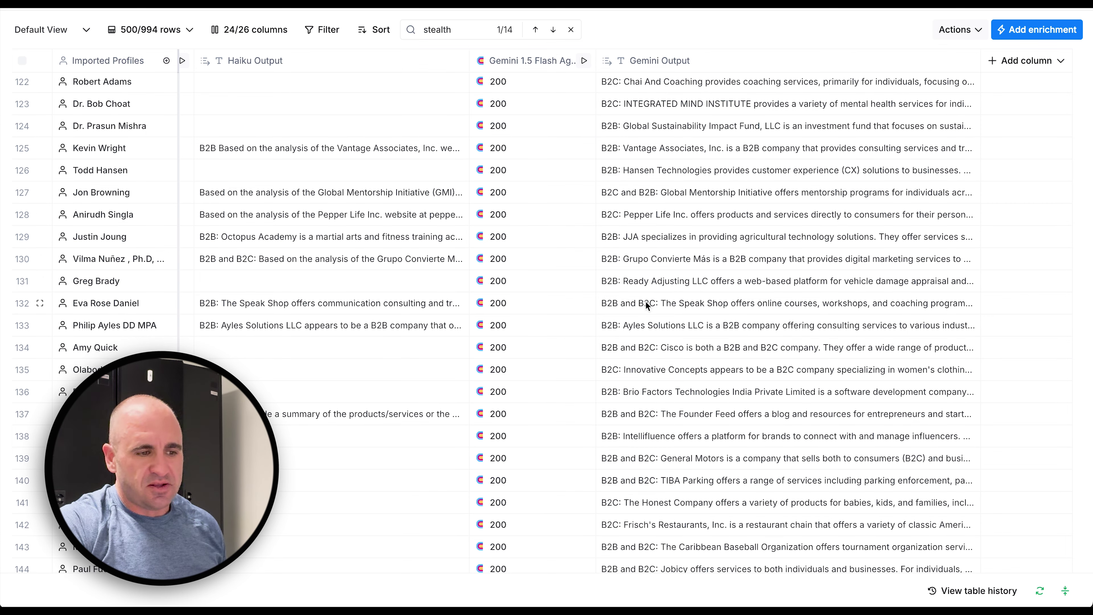
scroll(875, 294, up, 20)
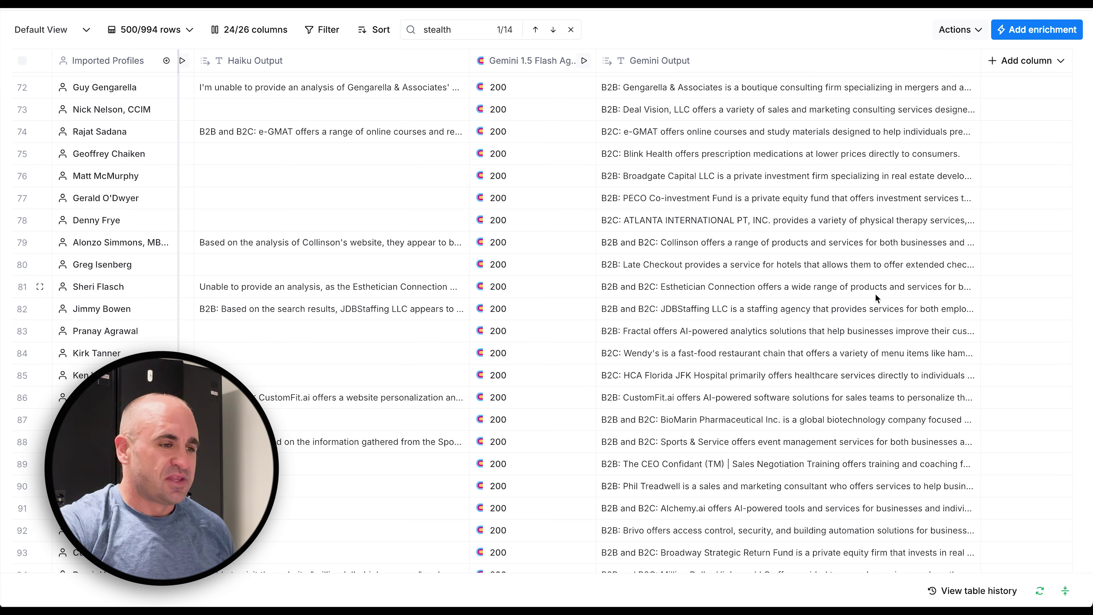
Review the Haiku and Gemini outputs back up to row 1, and check the GPT-4o Mini Output and AI Agent Prompt columns there
scroll(875, 295, left, 1)
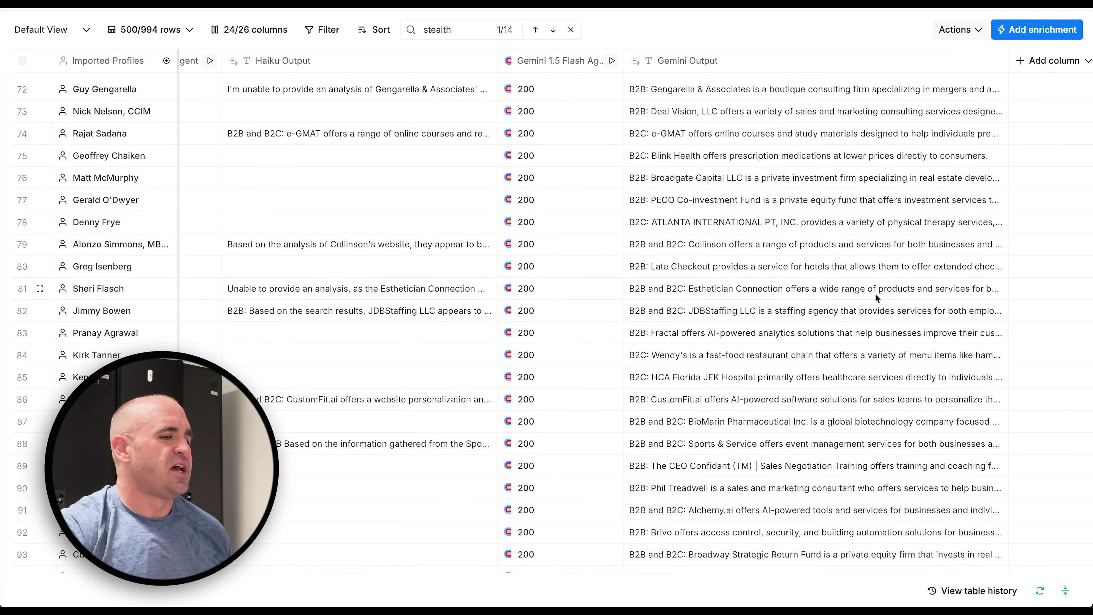
scroll(875, 293, left, 1)
scroll(875, 293, up, 1)
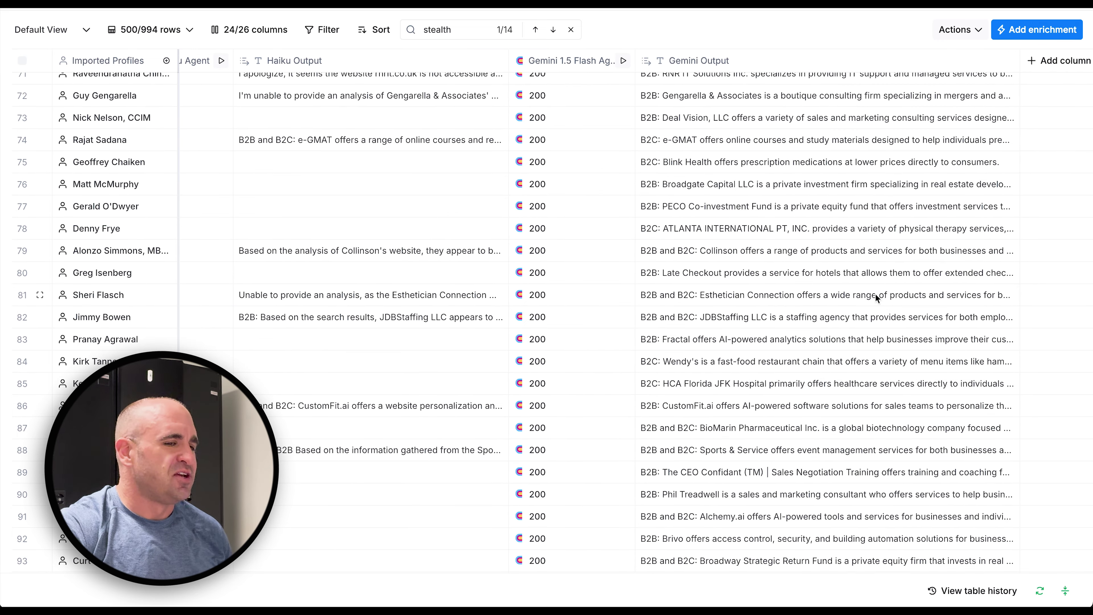
scroll(875, 293, up, 20)
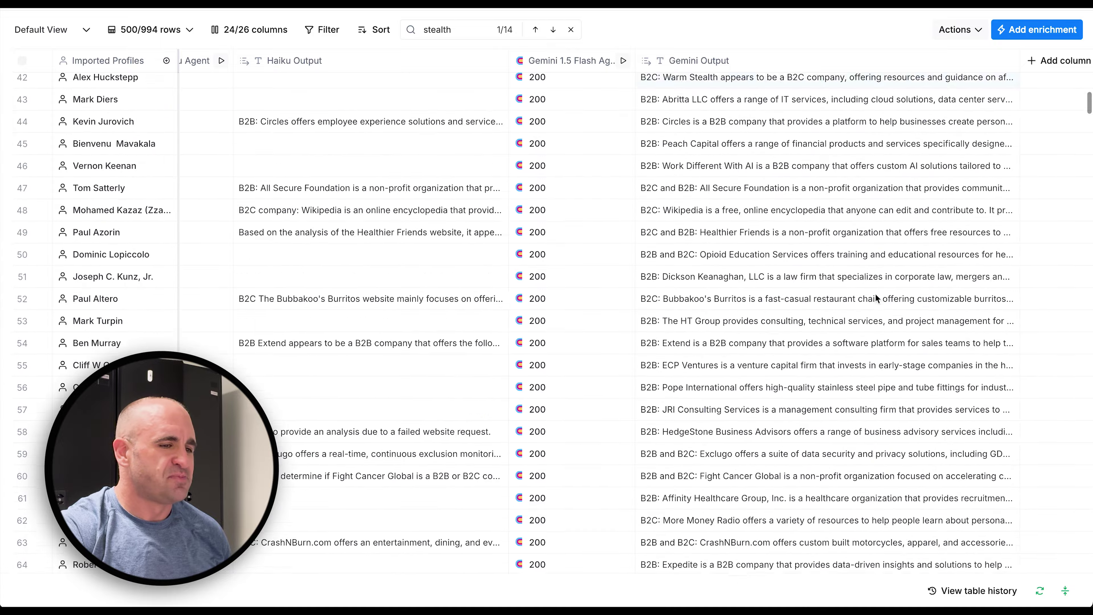
scroll(876, 293, up, 2)
scroll(875, 293, left, 10)
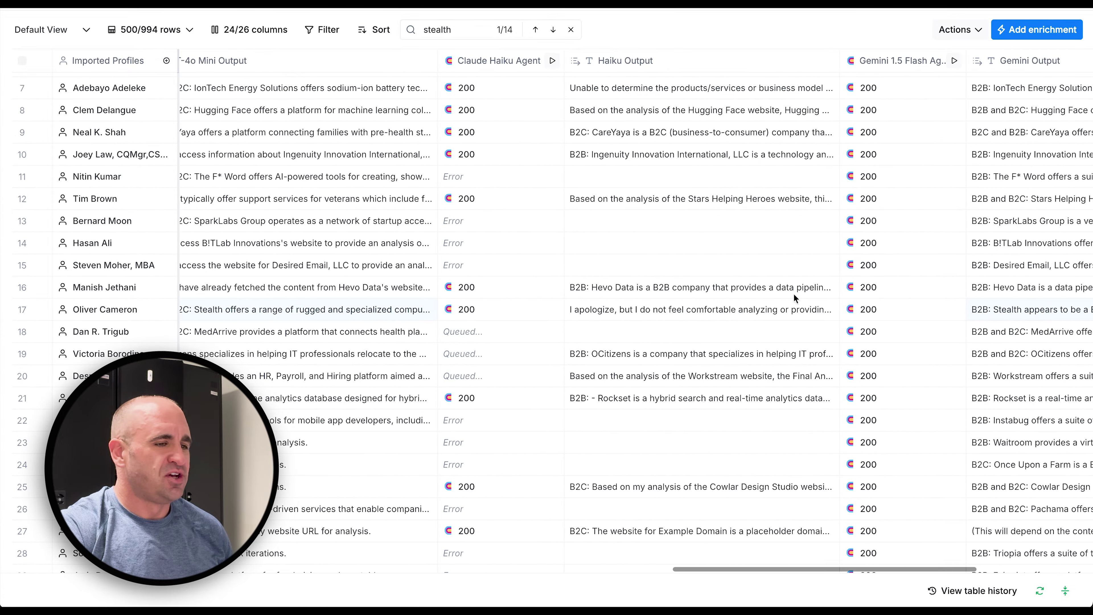
scroll(720, 293, up, 3)
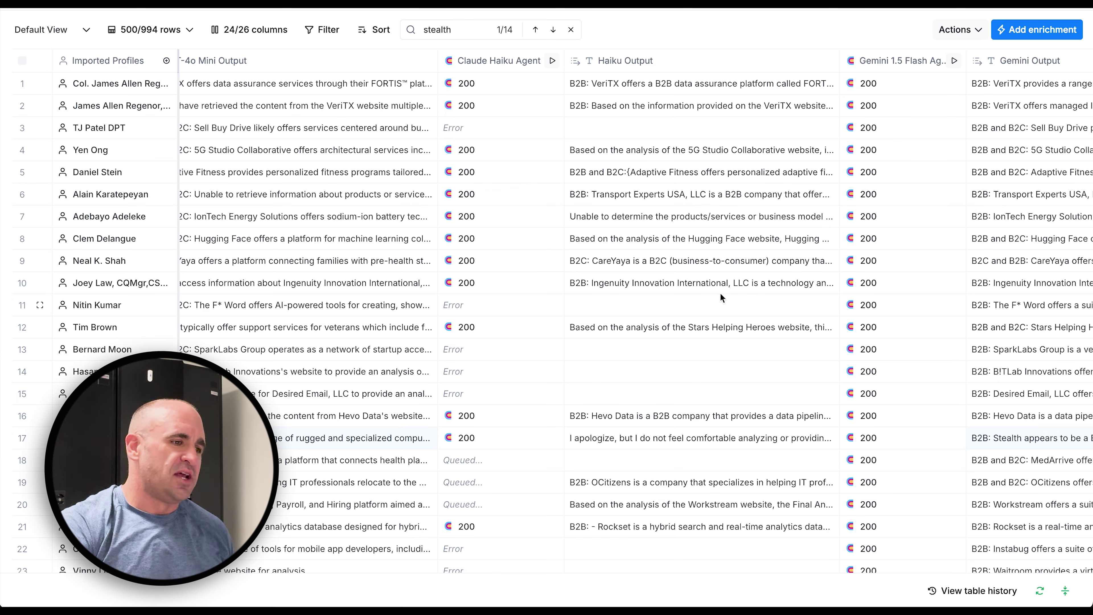
scroll(720, 294, left, 15)
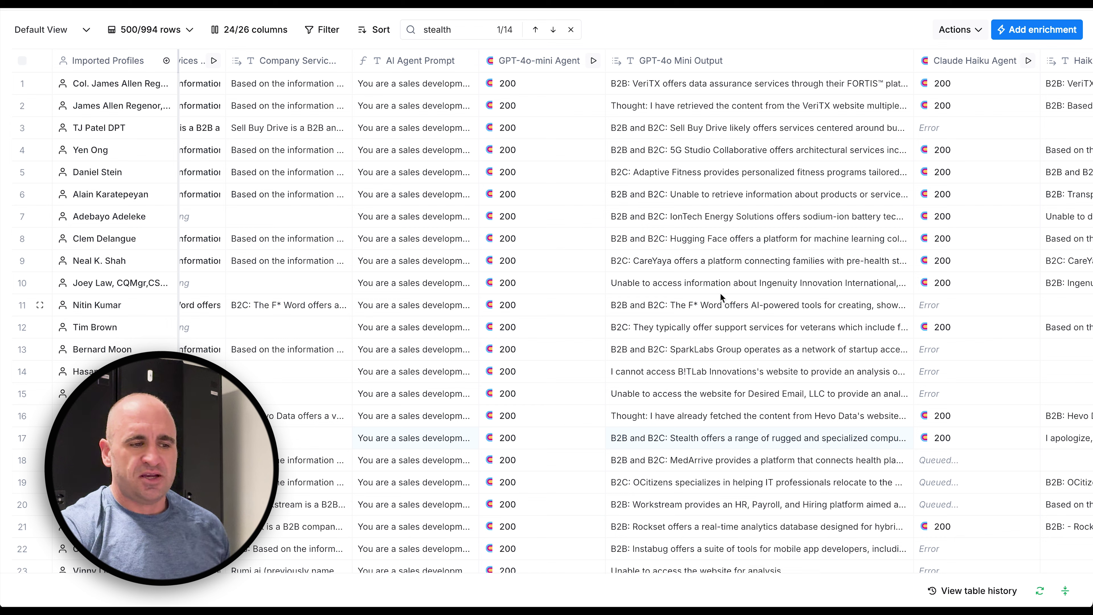